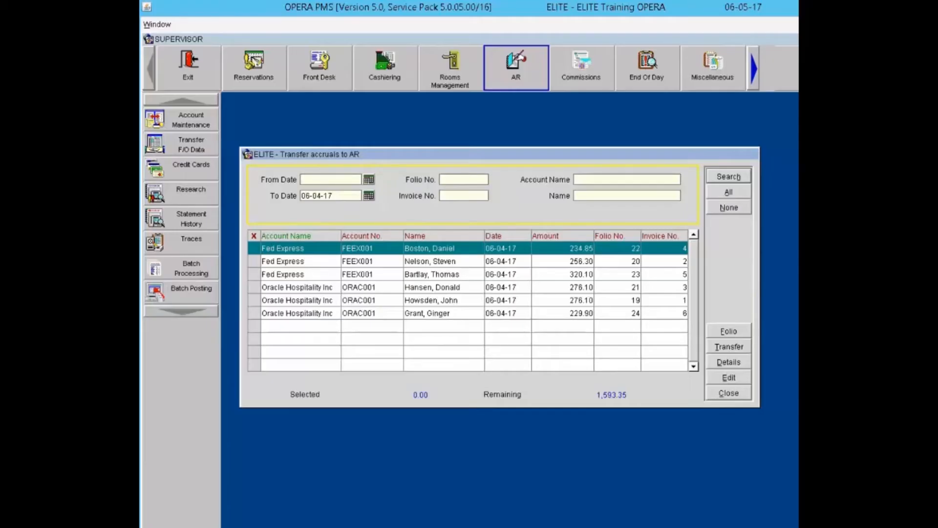
# Step: Close the Transfer accruals to AR window, returning to the AR main screen
pyautogui.hotkey('alt', 'c')
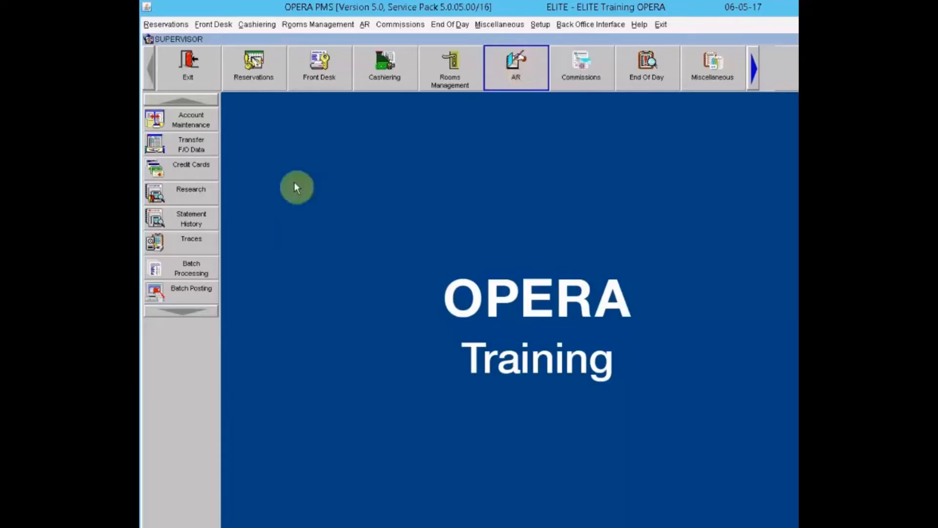
# Step: Start Transfer F/O Data and log in with the cashier password to list the six folios
pyautogui.click(162, 147)
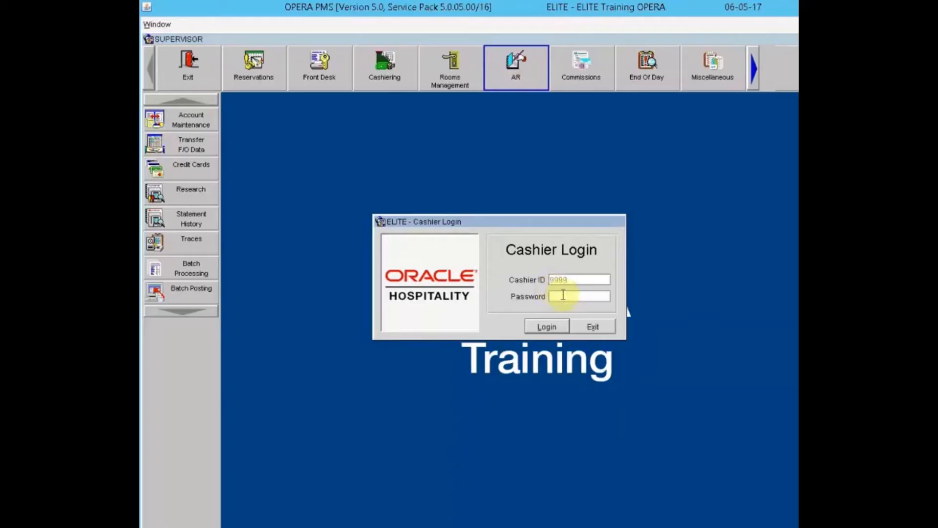
pyautogui.write('***********')
pyautogui.click(557, 325)
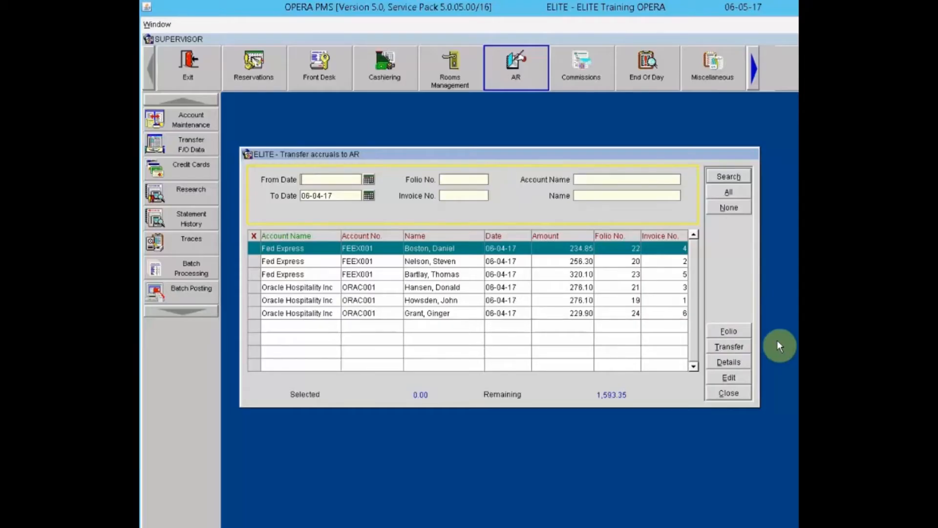
pyautogui.click(253, 261)
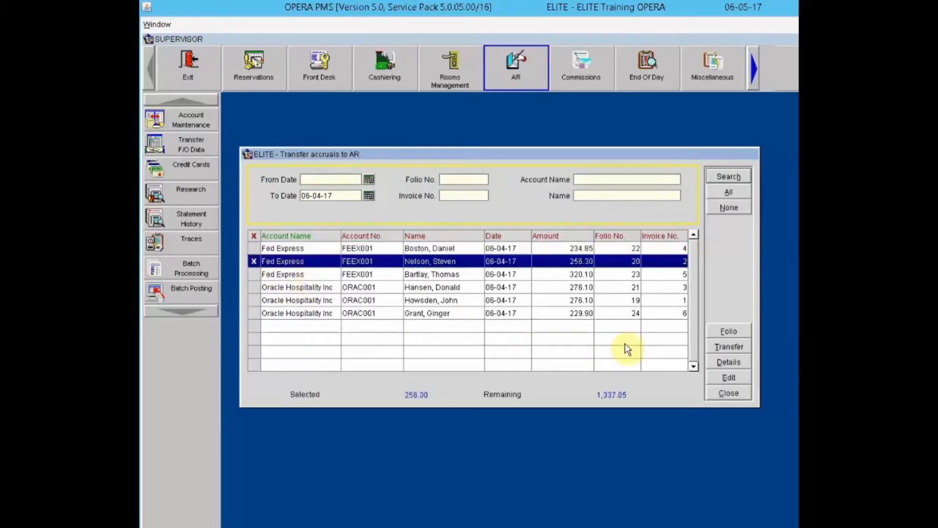
pyautogui.click(253, 261)
pyautogui.click(724, 363)
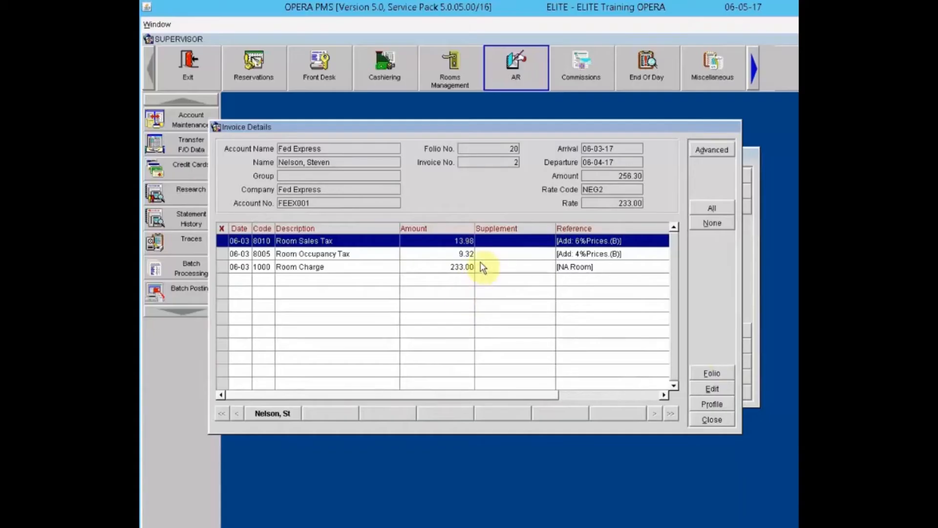
pyautogui.click(713, 419)
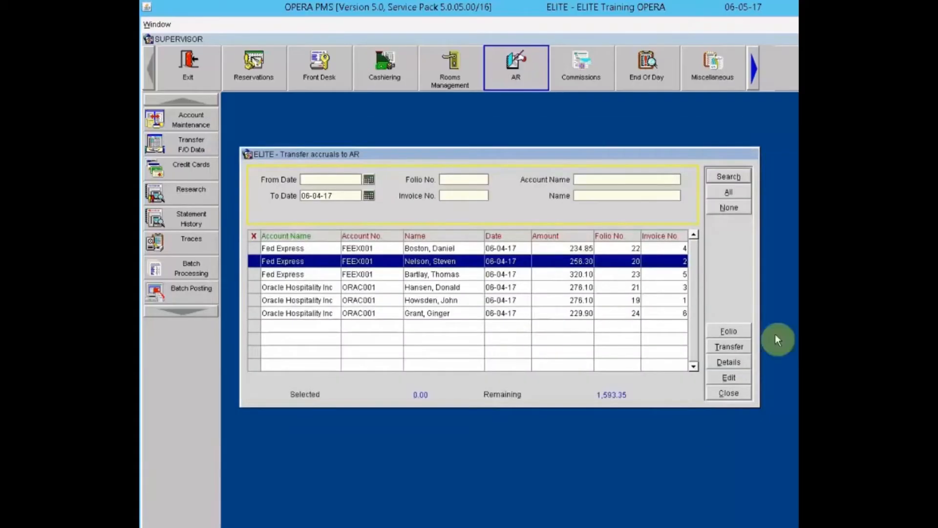
pyautogui.click(737, 363)
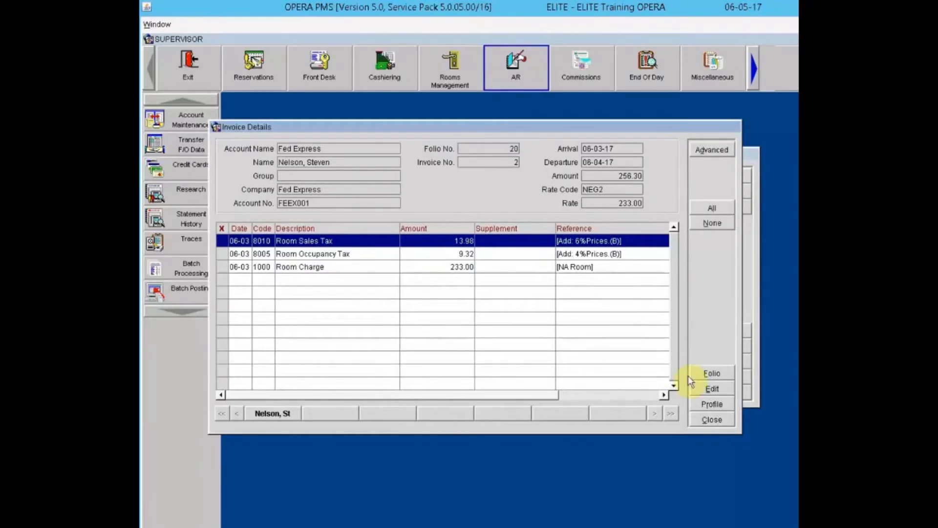
pyautogui.click(728, 373)
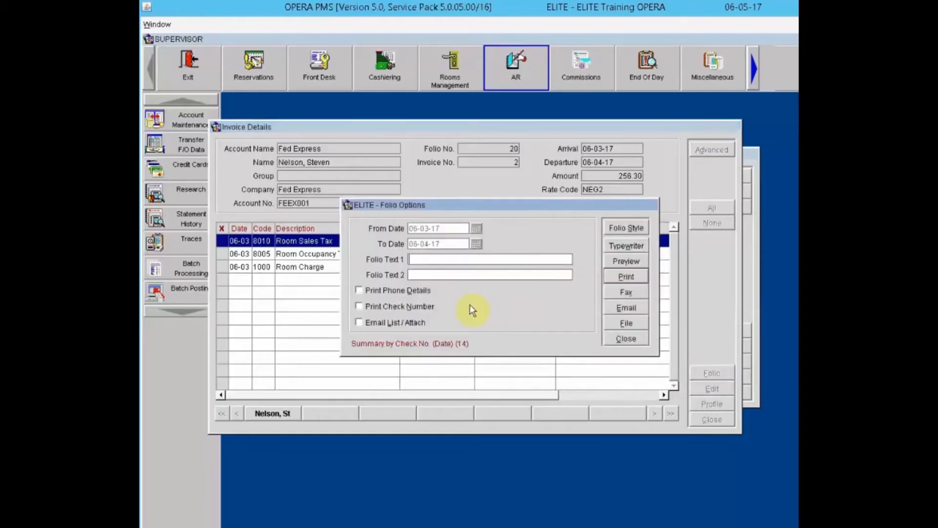
pyautogui.click(627, 338)
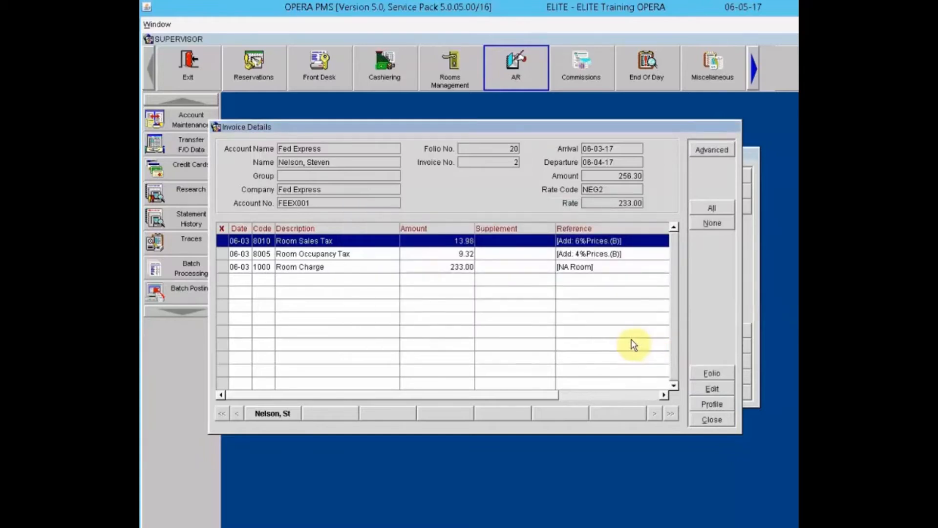
# Step: Review Nelson's guest profile and Room Sales Tax charge details, then close the invoice details
pyautogui.click(713, 403)
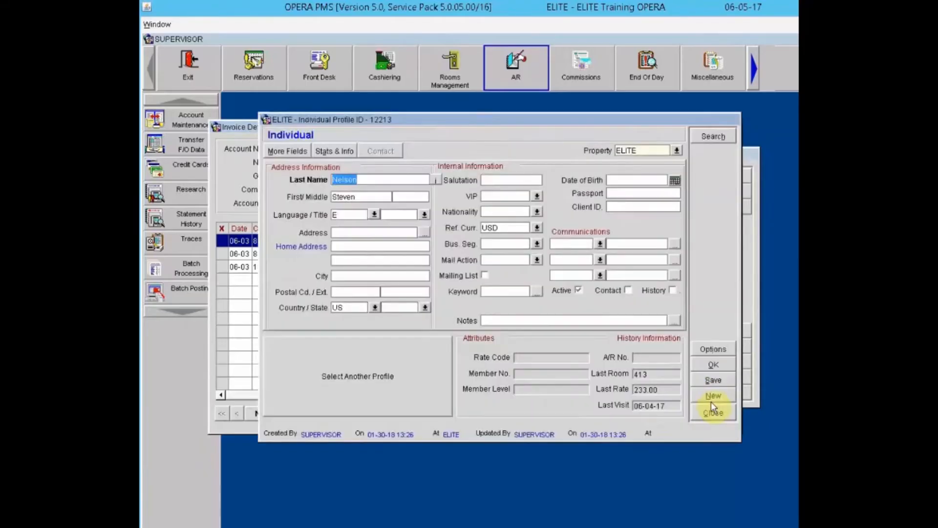
pyautogui.click(712, 415)
pyautogui.click(714, 389)
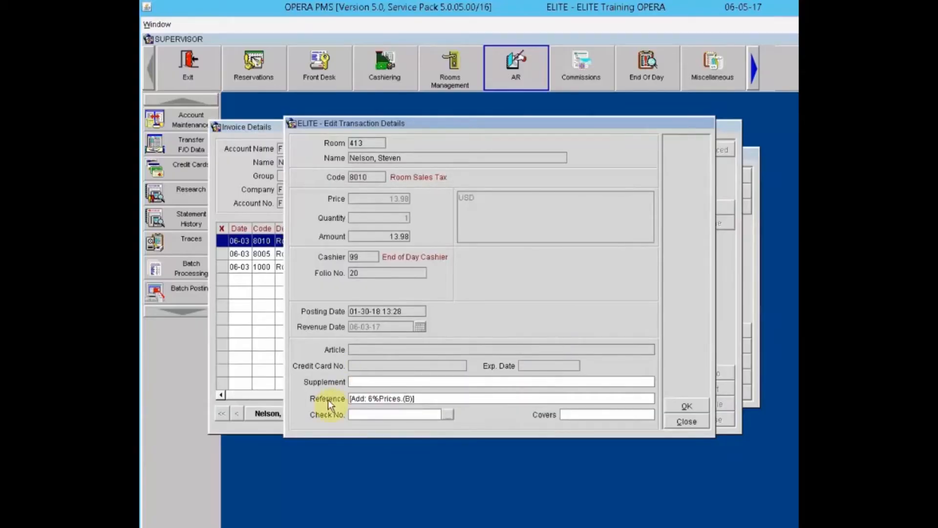
pyautogui.click(681, 424)
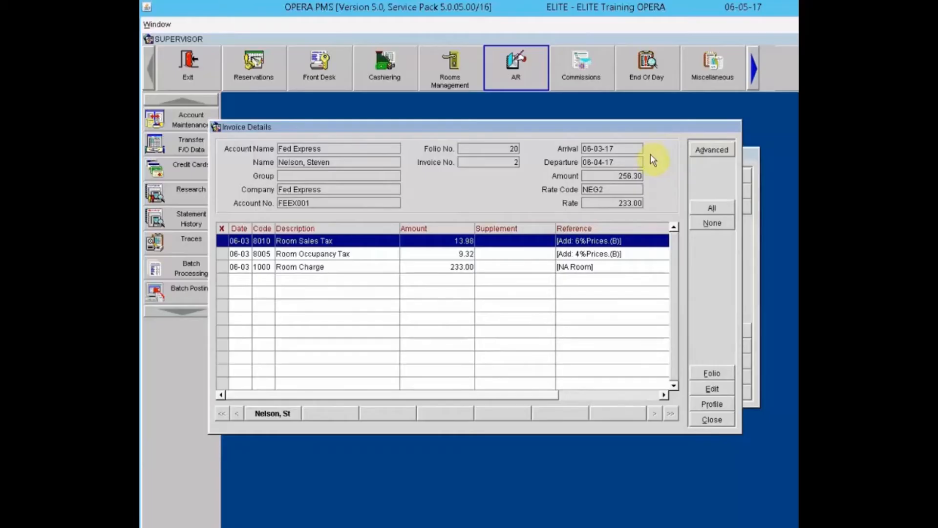
pyautogui.click(714, 418)
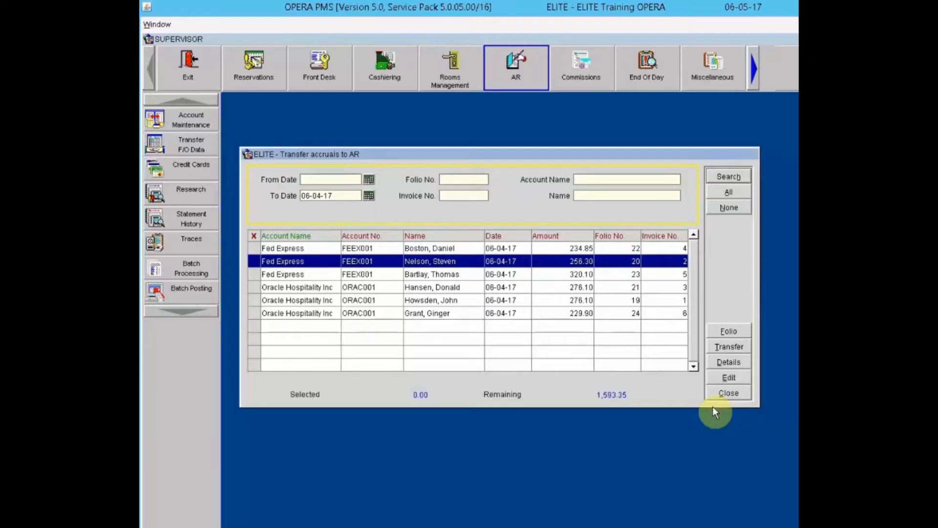
pyautogui.click(733, 378)
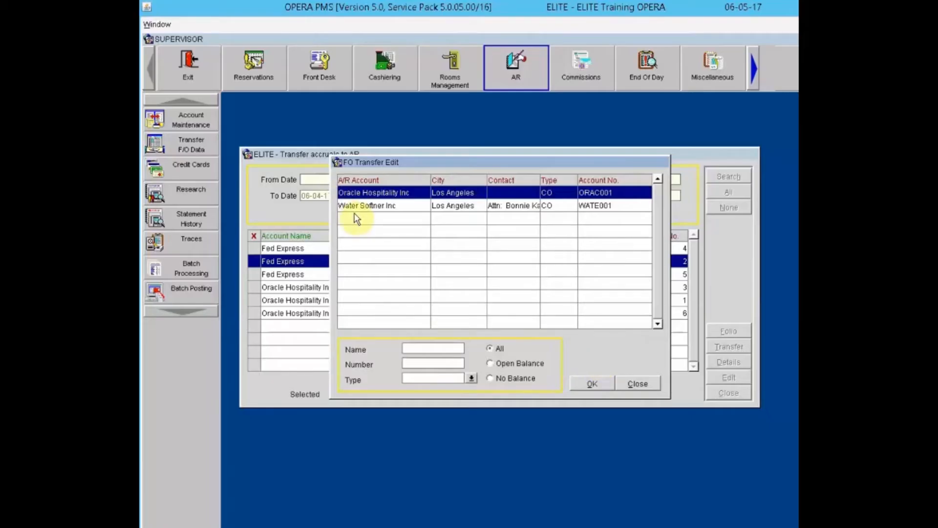
pyautogui.click(466, 211)
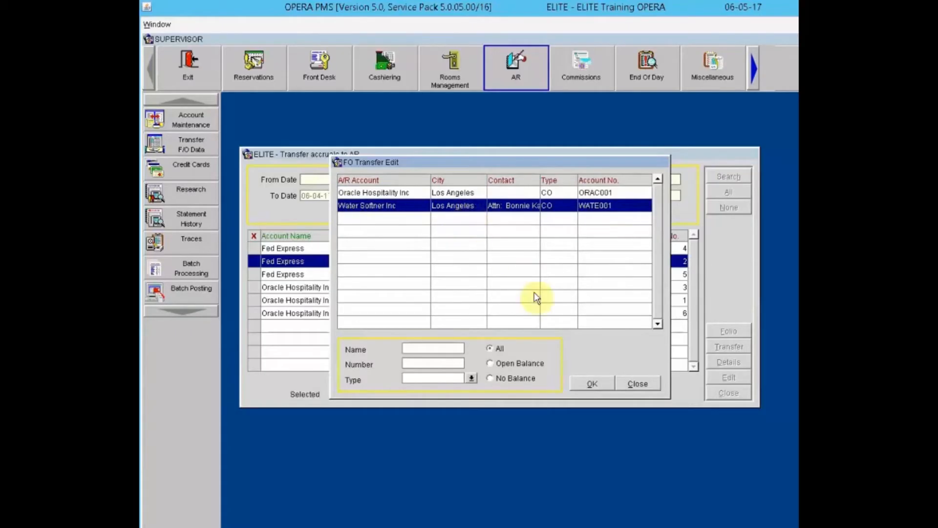
pyautogui.click(594, 384)
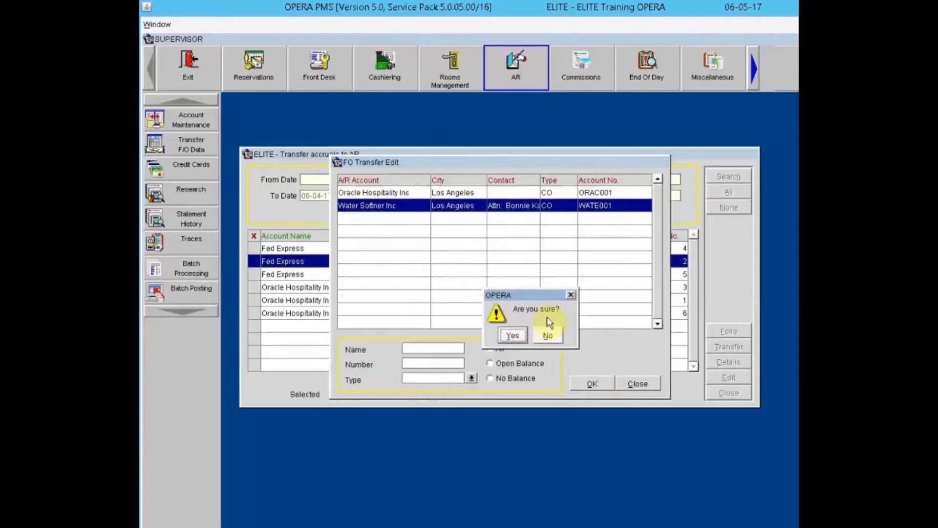
pyautogui.click(513, 335)
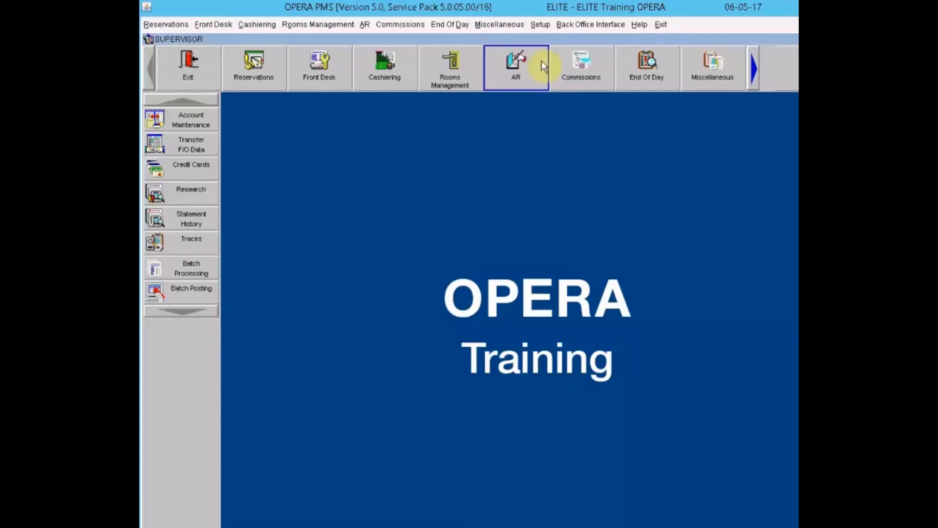
# Step: Open AR Account Maintenance, logging in with the cashier password
pyautogui.click(188, 119)
pyautogui.click(574, 291)
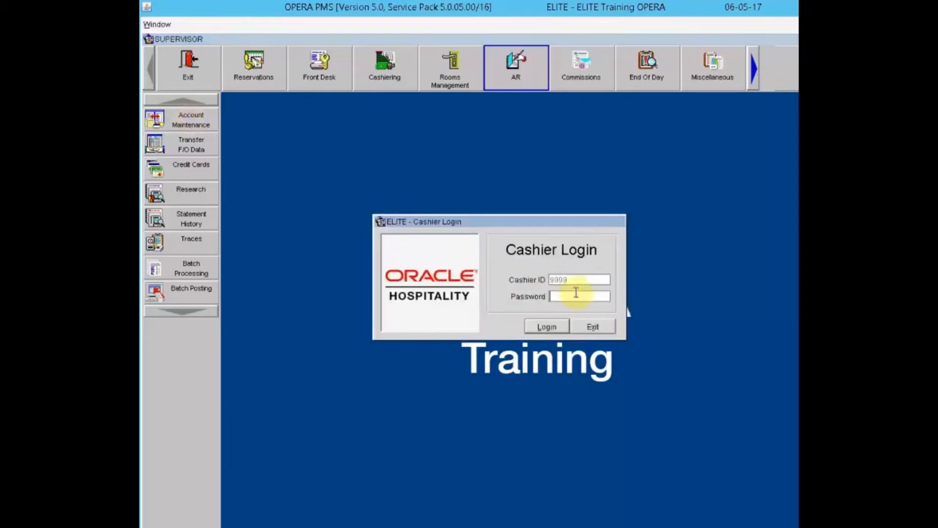
pyautogui.write('******')
pyautogui.press('Return')
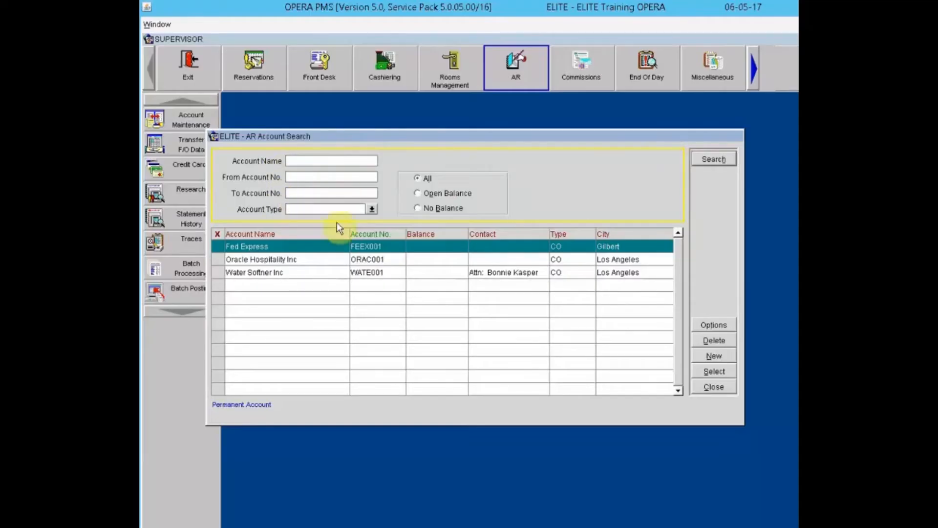
# Step: Check the account type list and open-balance filter, leaving All selected to list every account
pyautogui.click(372, 209)
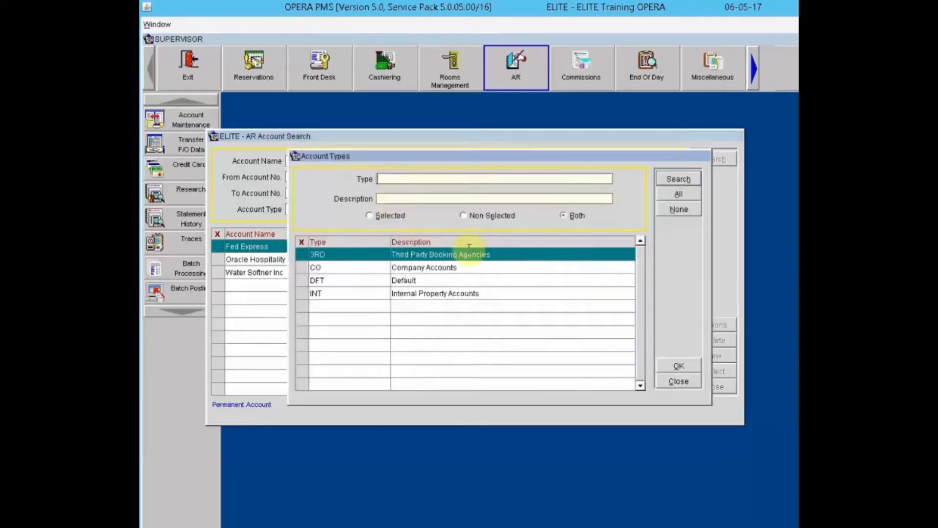
pyautogui.click(677, 382)
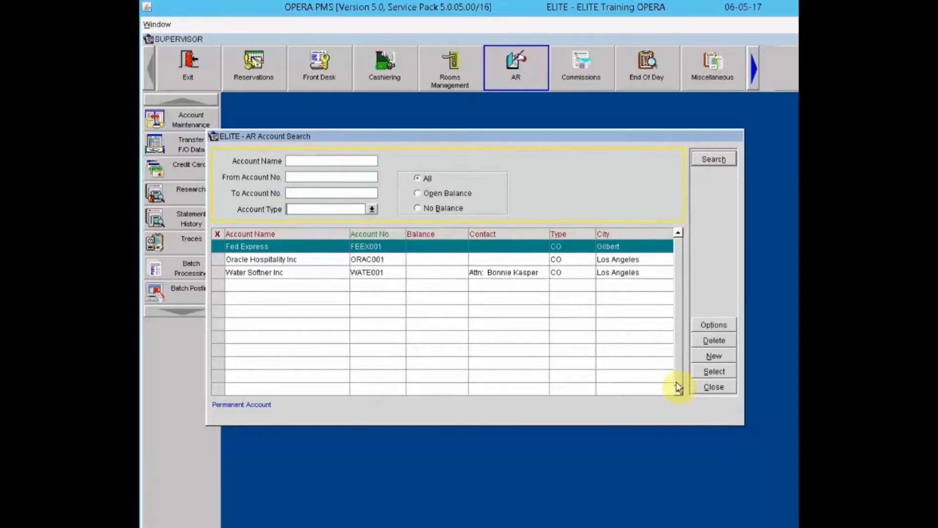
pyautogui.click(439, 195)
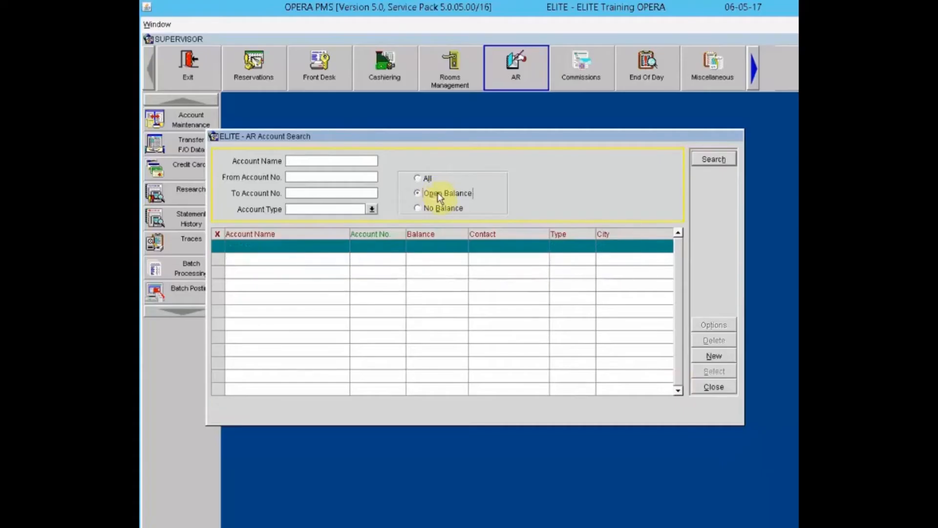
pyautogui.click(426, 181)
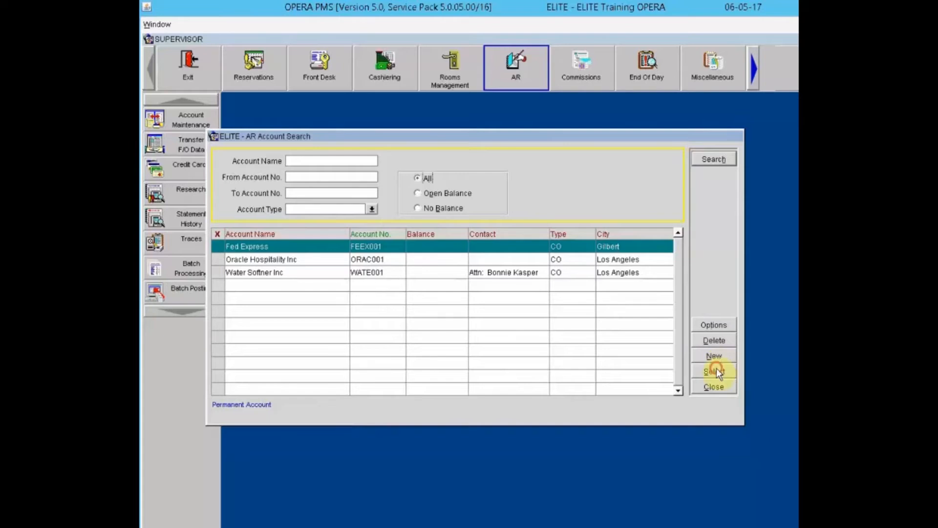
# Step: Review the Fed Express account setup, keeping Permanent Account ticked, and save it
pyautogui.click(711, 324)
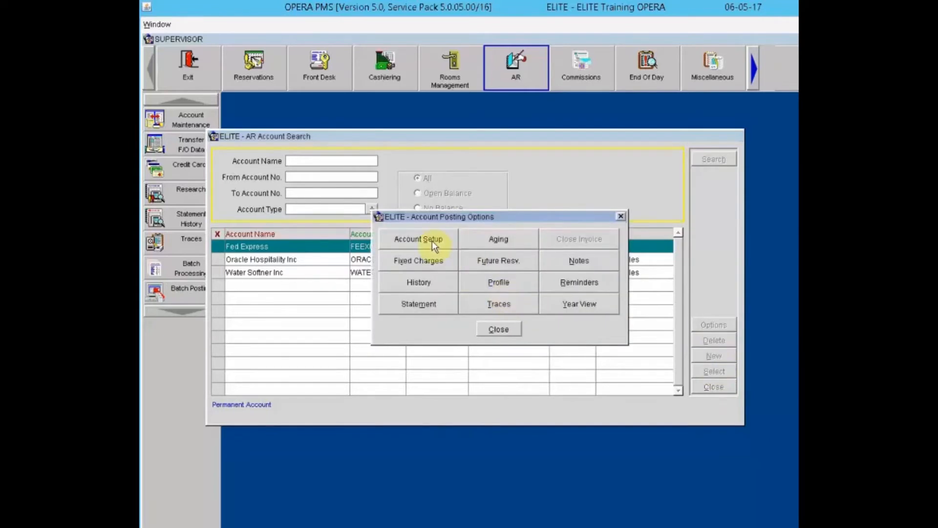
pyautogui.click(432, 240)
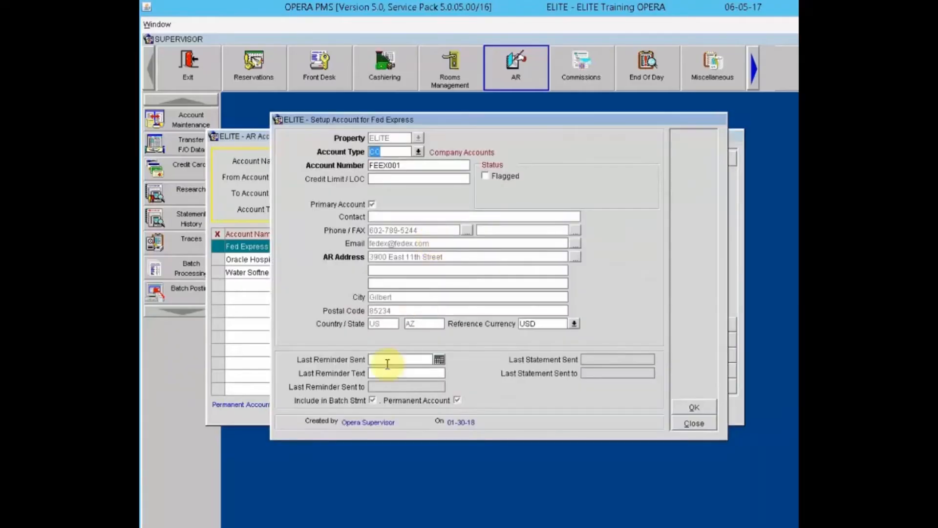
pyautogui.click(459, 400)
pyautogui.click(458, 401)
pyautogui.click(704, 406)
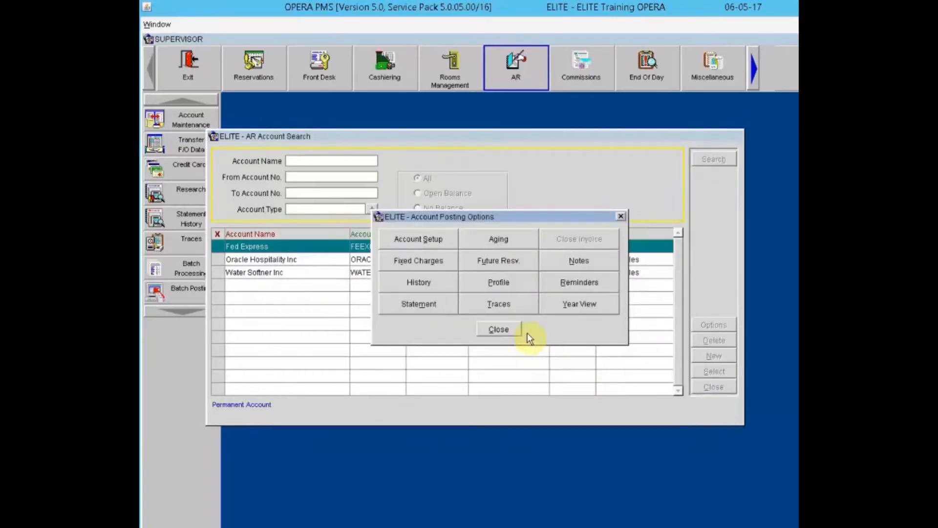
pyautogui.click(514, 330)
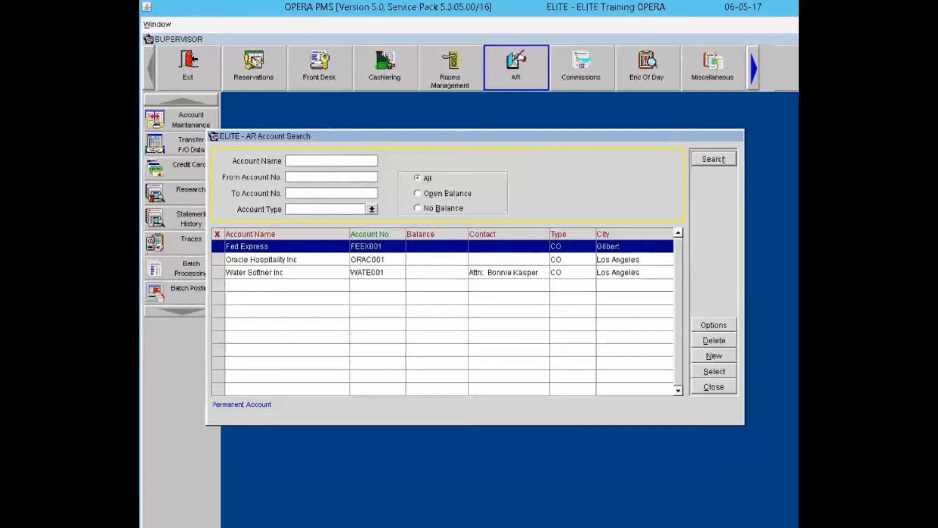
pyautogui.click(297, 196)
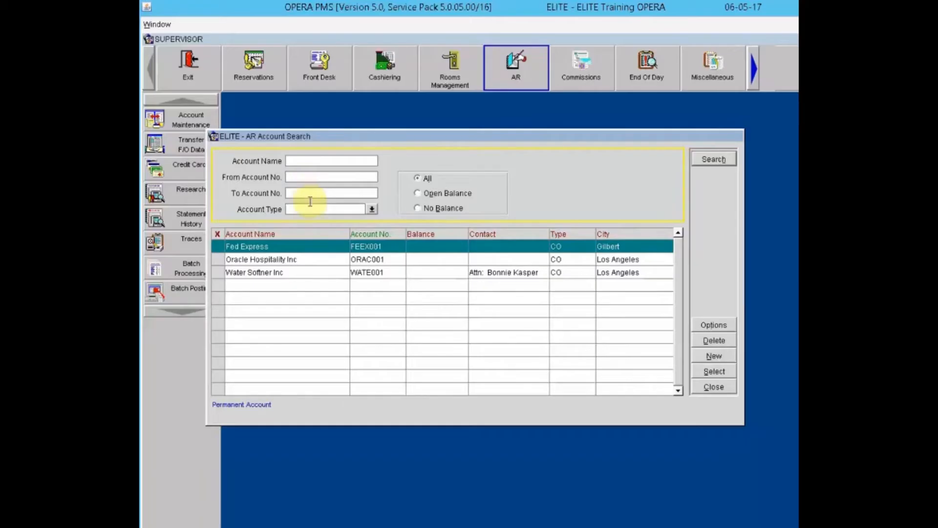
# Step: Open the Account Type list and close it without choosing a type
pyautogui.click(370, 210)
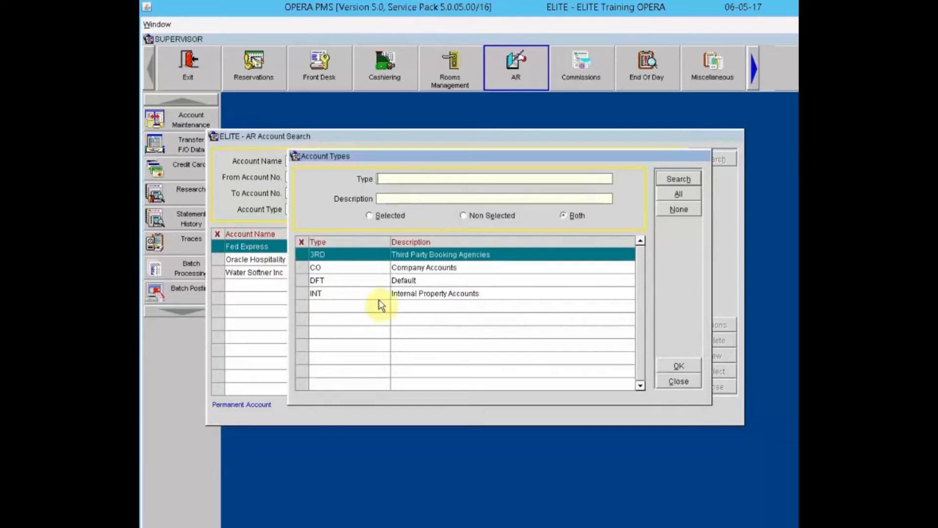
pyautogui.click(692, 380)
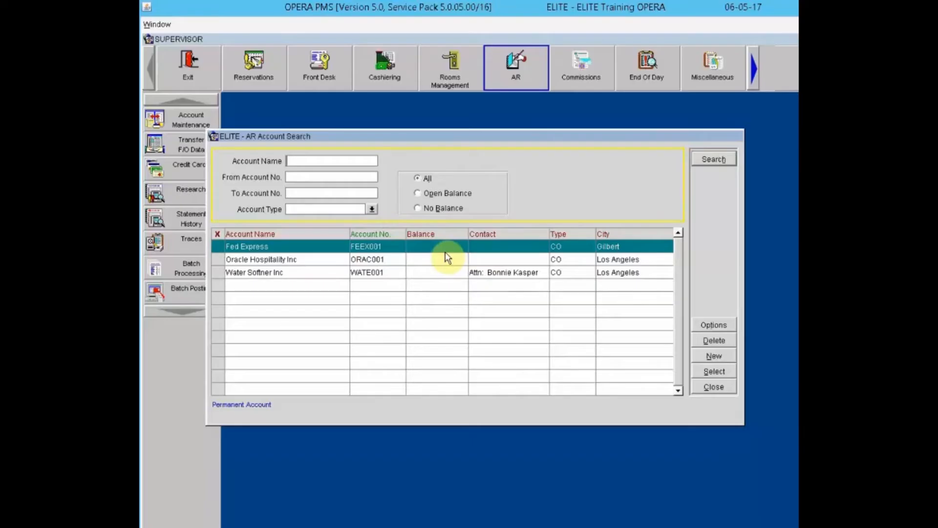
# Step: Close the account search and reopen Transfer F/O Data with the cashier login
pyautogui.click(718, 386)
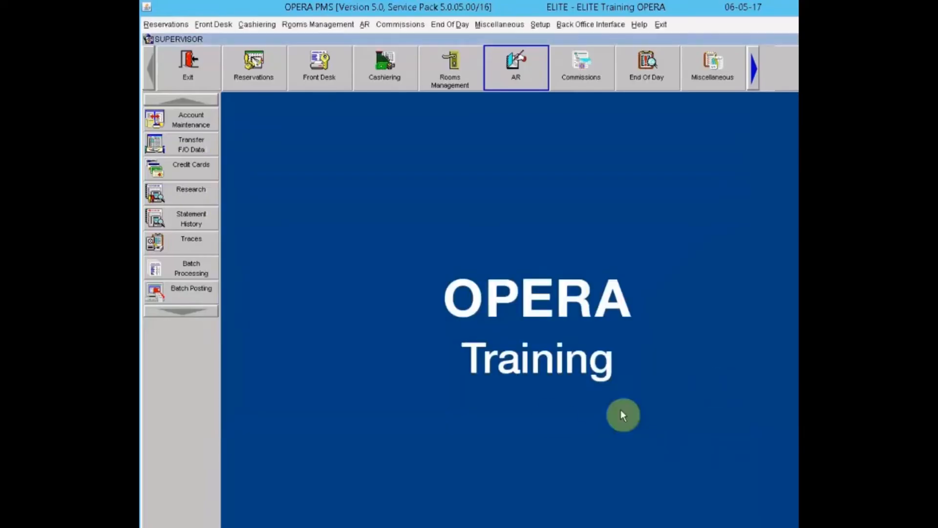
pyautogui.click(165, 141)
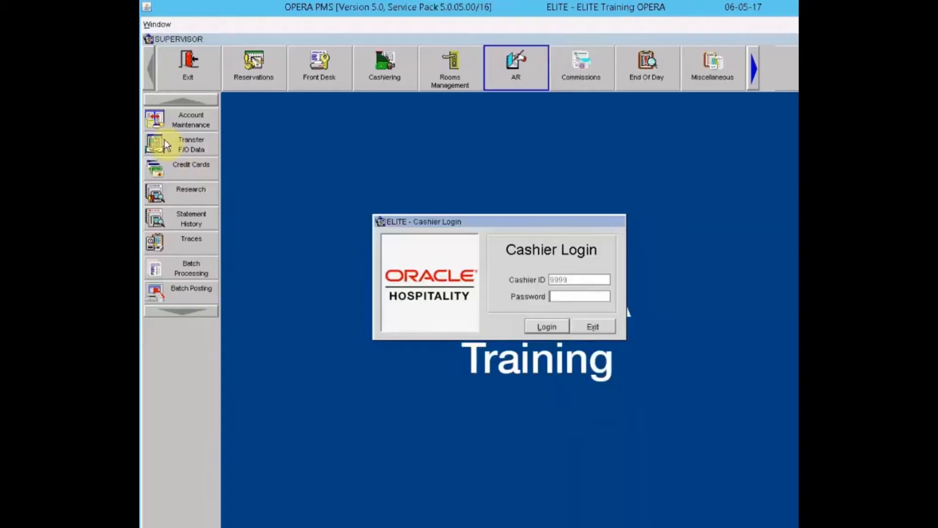
pyautogui.write('************')
pyautogui.press('Return')
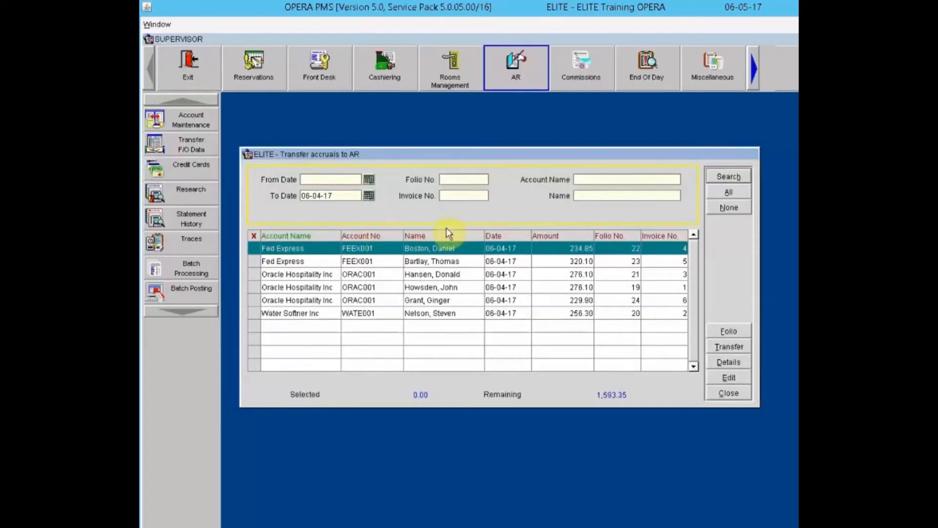
# Step: Mark all six accruals and transfer the 1,593.35 total to AR, confirming Yes
pyautogui.click(729, 192)
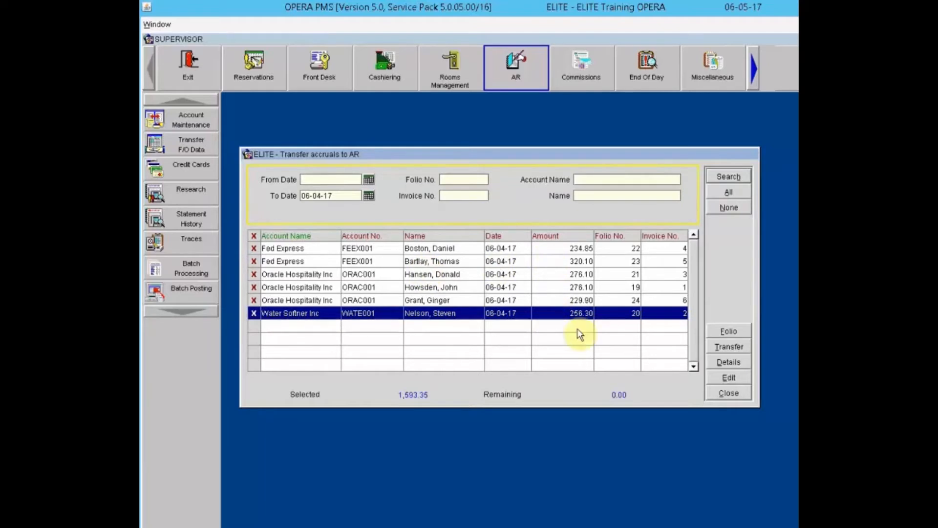
pyautogui.click(728, 345)
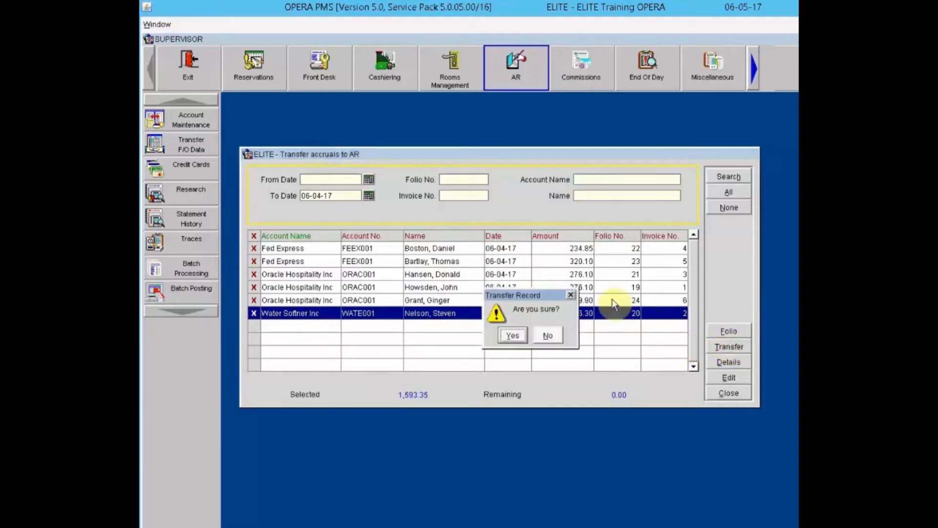
pyautogui.click(514, 335)
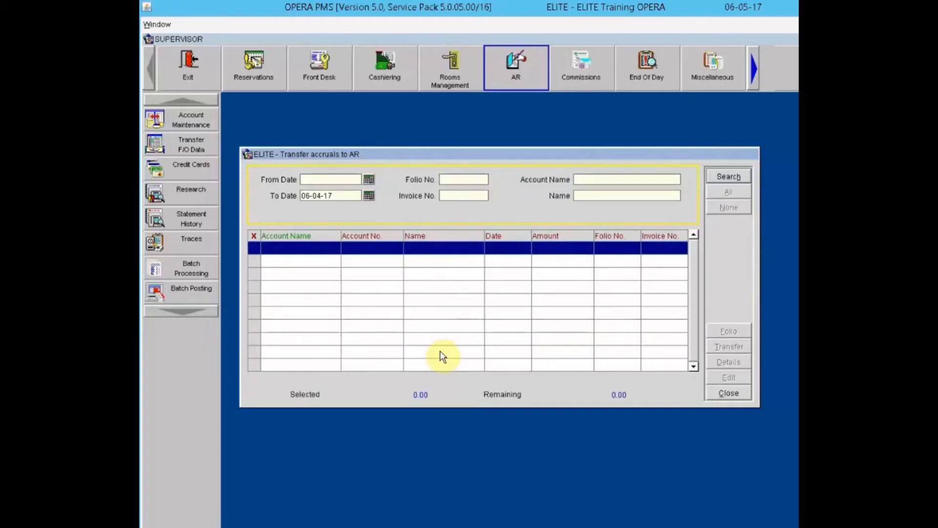
# Step: Close the transfer window and reopen AR Account Maintenance, logging in with the cashier password
pyautogui.click(735, 394)
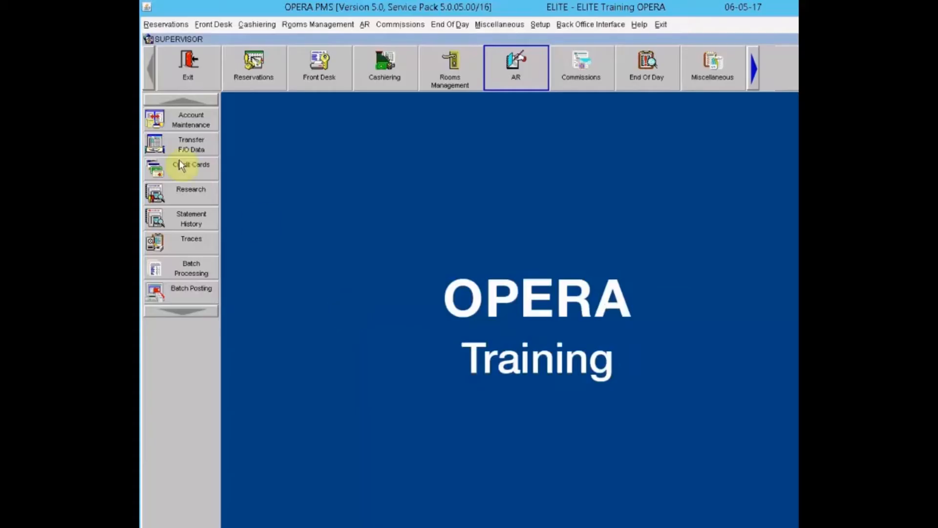
pyautogui.click(168, 118)
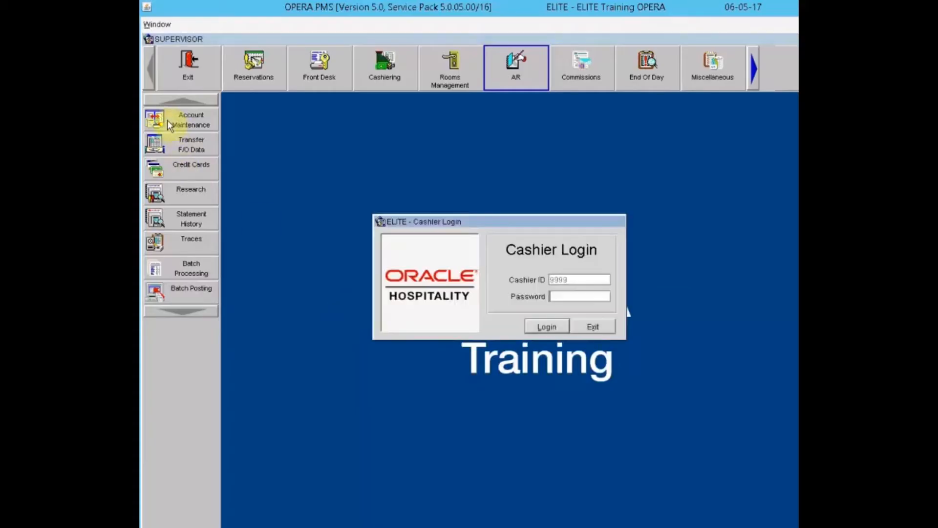
pyautogui.write('*************')
pyautogui.press('Return')
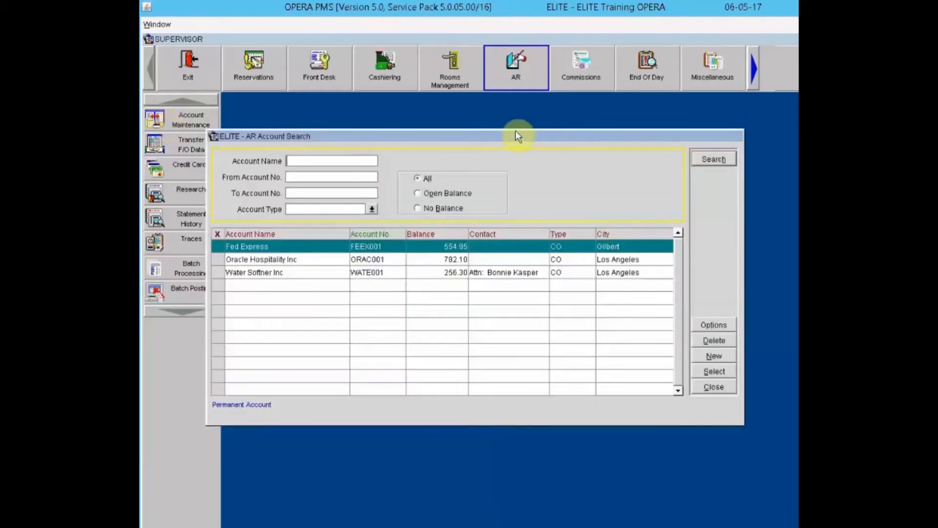
pyautogui.moveTo(517, 132); pyautogui.dragTo(552, 163)
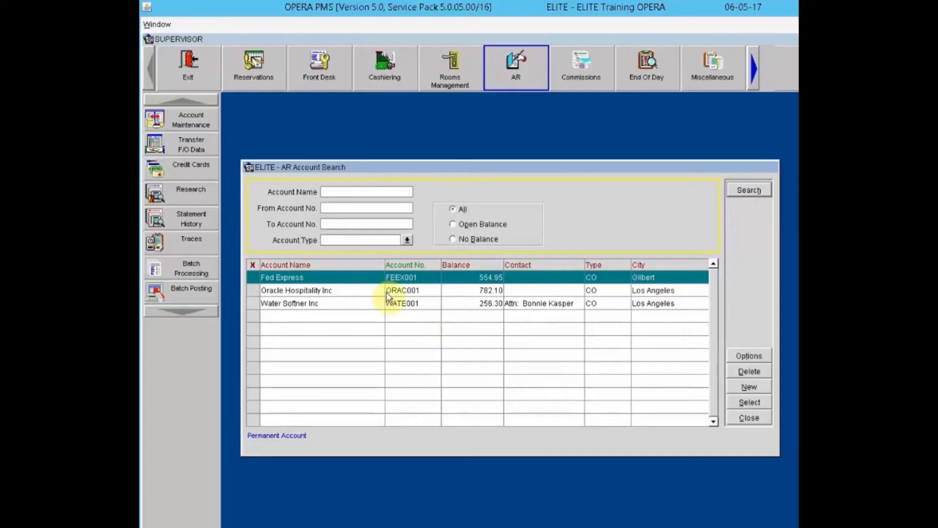
# Step: Open Oracle Hospitality Inc to see its three open invoices totalling 782.10
pyautogui.click(443, 291)
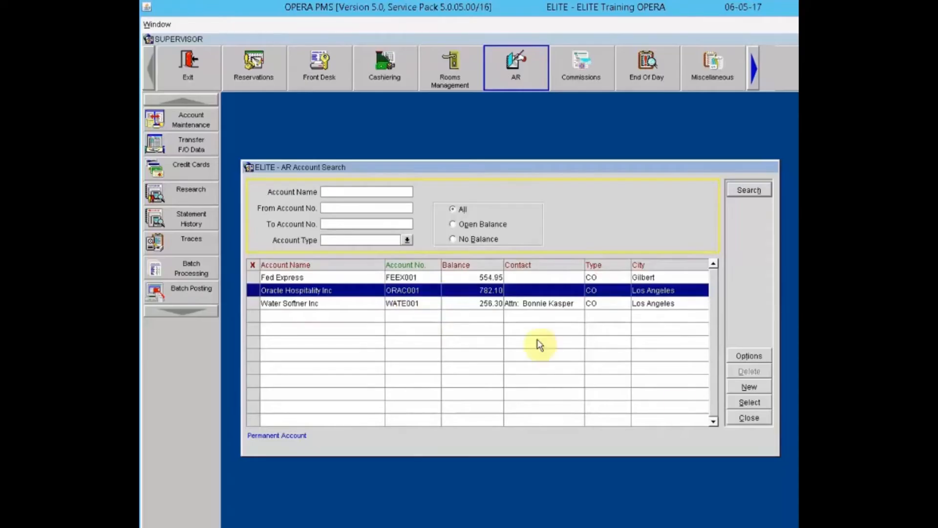
pyautogui.click(745, 404)
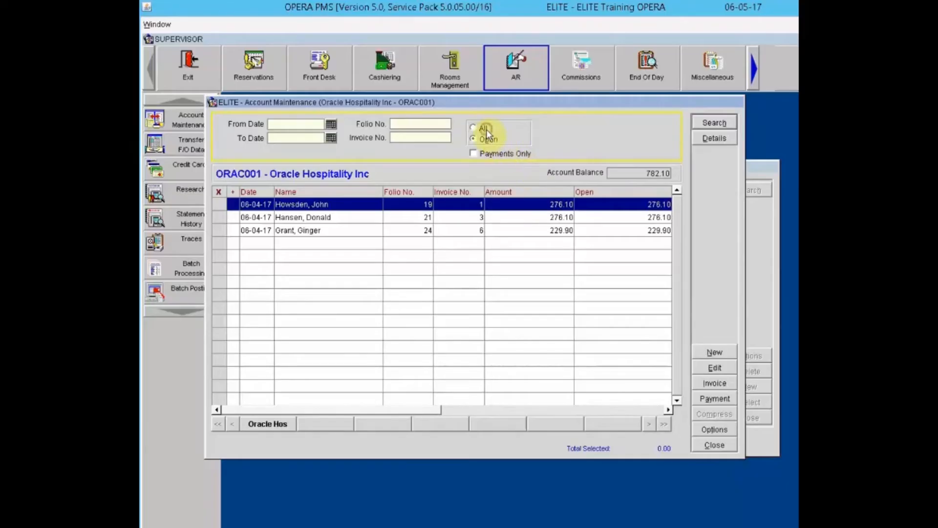
pyautogui.click(496, 154)
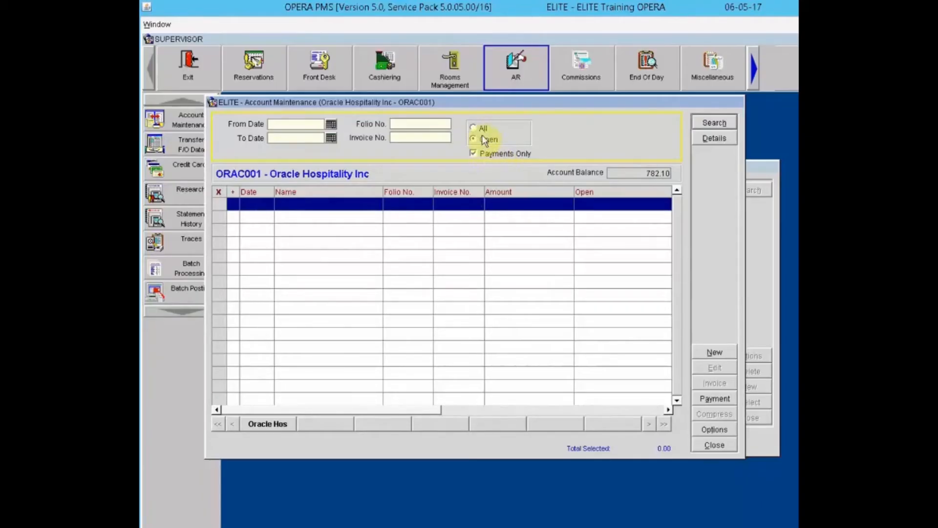
pyautogui.click(483, 155)
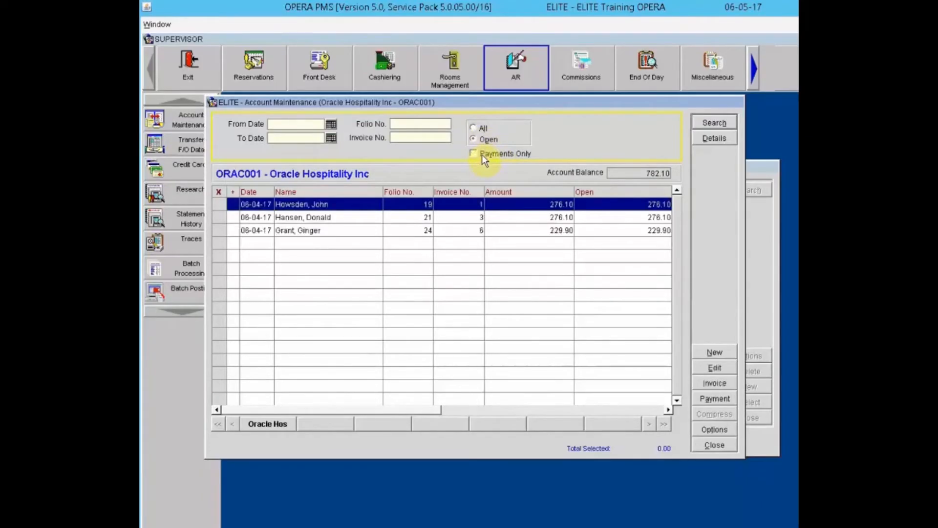
pyautogui.click(482, 155)
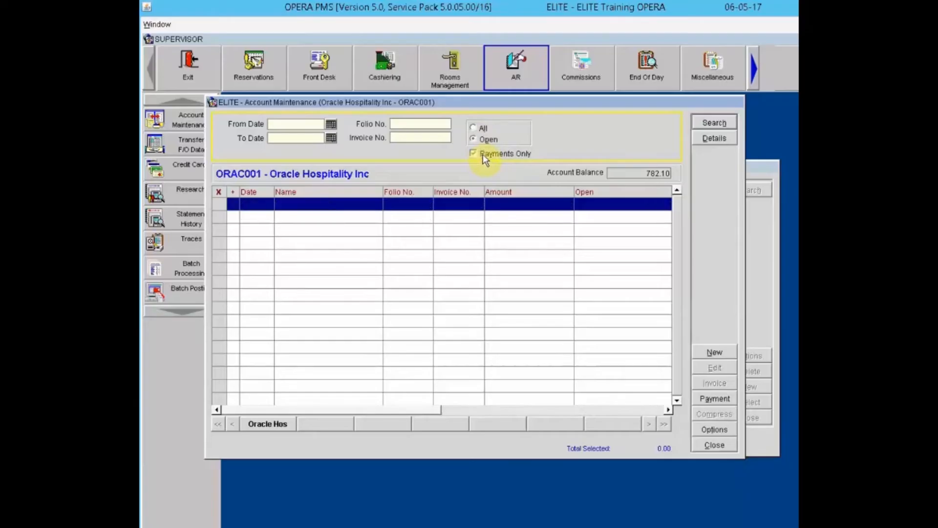
pyautogui.click(484, 152)
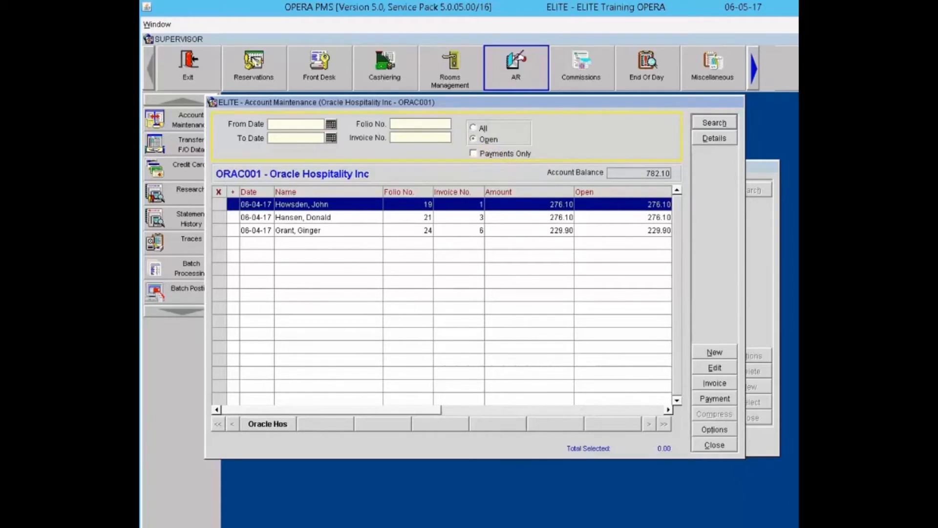
pyautogui.click(718, 137)
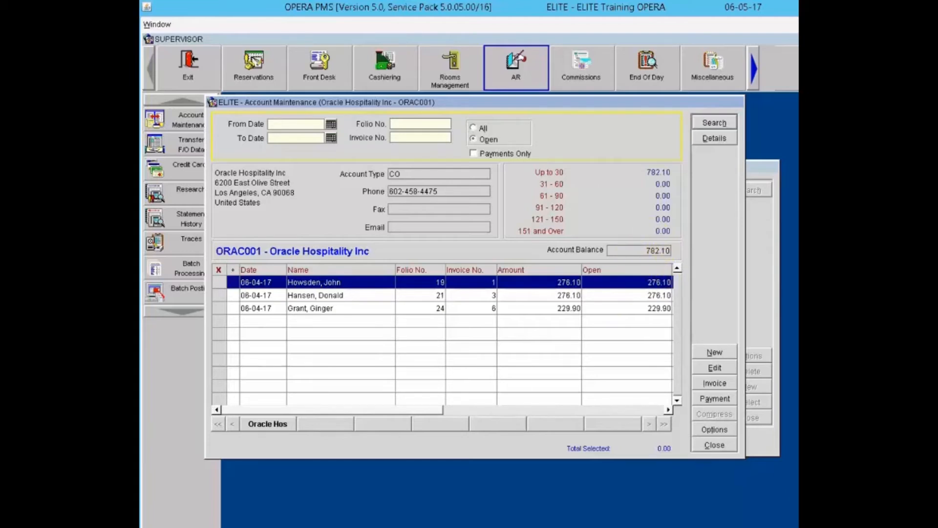
pyautogui.hotkey('alt', 'd')
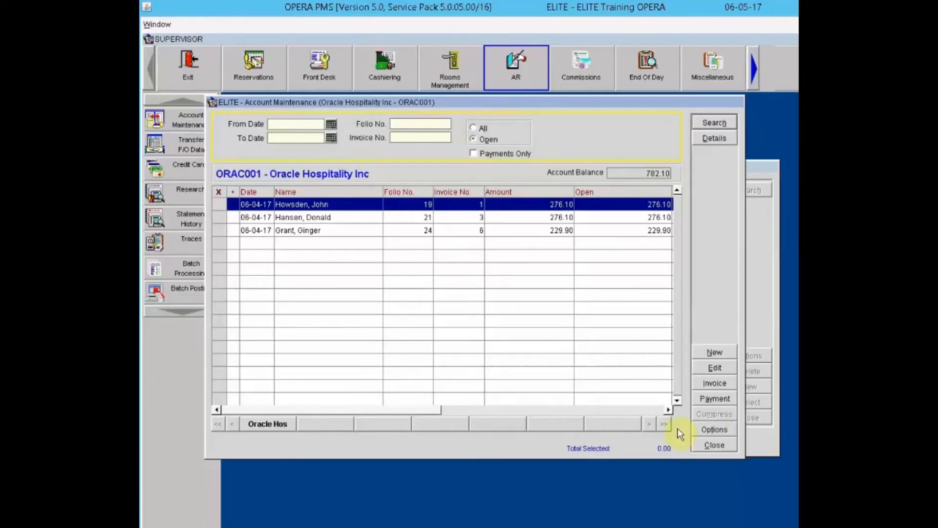
# Step: Reopen the account search and open Oracle Hospitality Inc and Water Softner Inc together
pyautogui.click(714, 444)
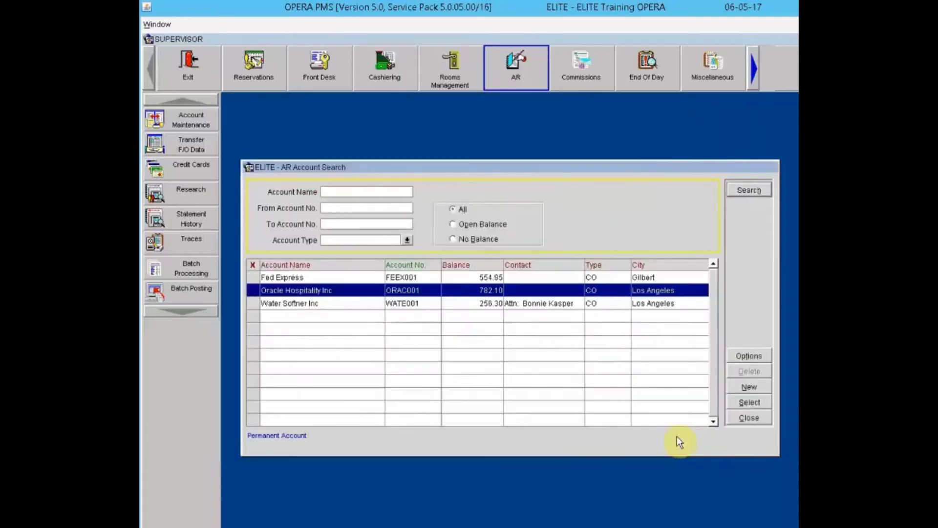
pyautogui.click(257, 291)
pyautogui.click(253, 301)
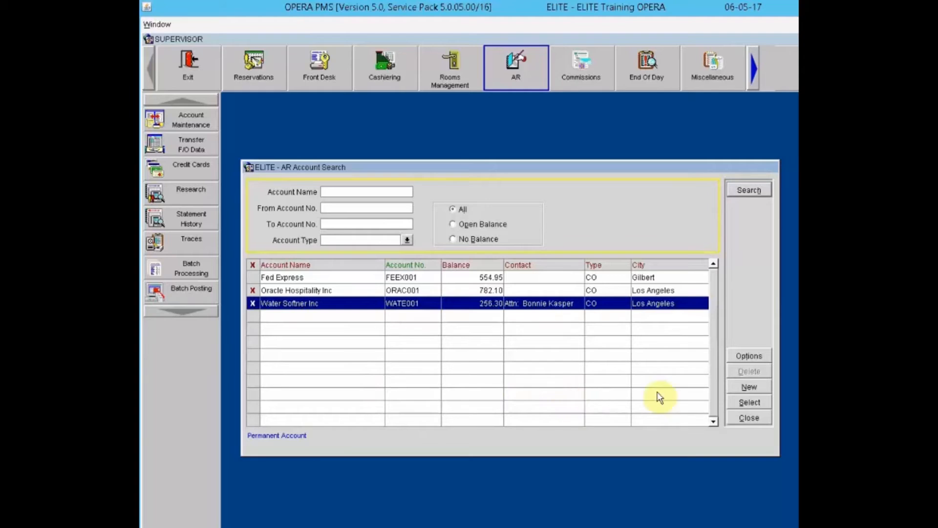
pyautogui.click(745, 402)
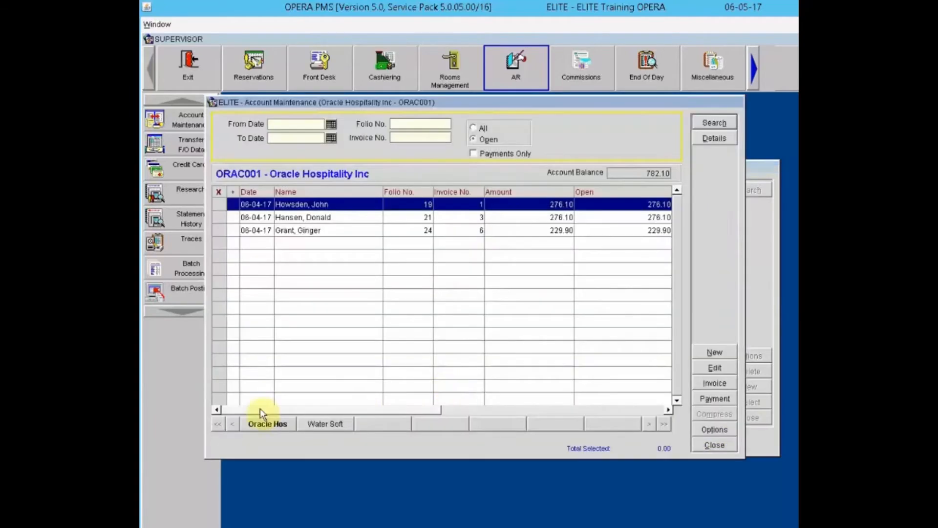
# Step: Switch between the Water Softner Inc and Oracle Hospitality Inc accounts, then pick the folio 24 invoice
pyautogui.click(316, 423)
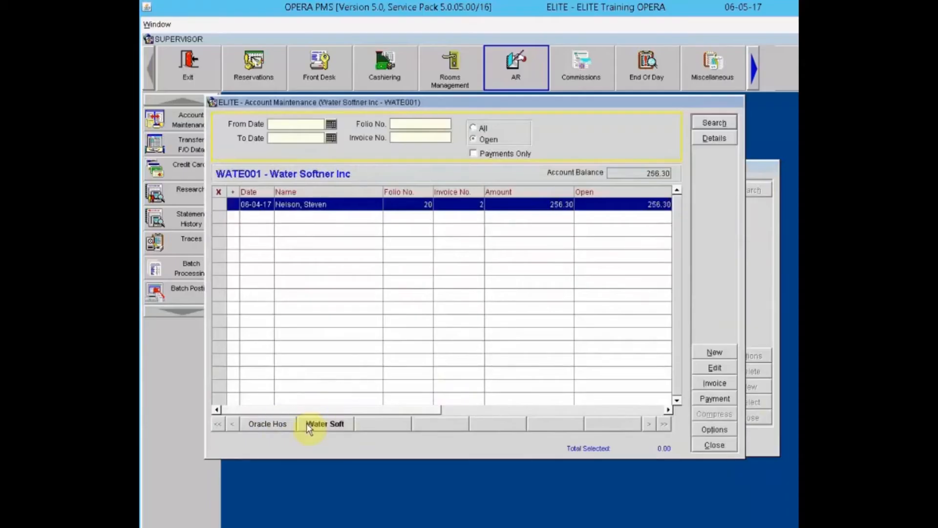
pyautogui.click(284, 422)
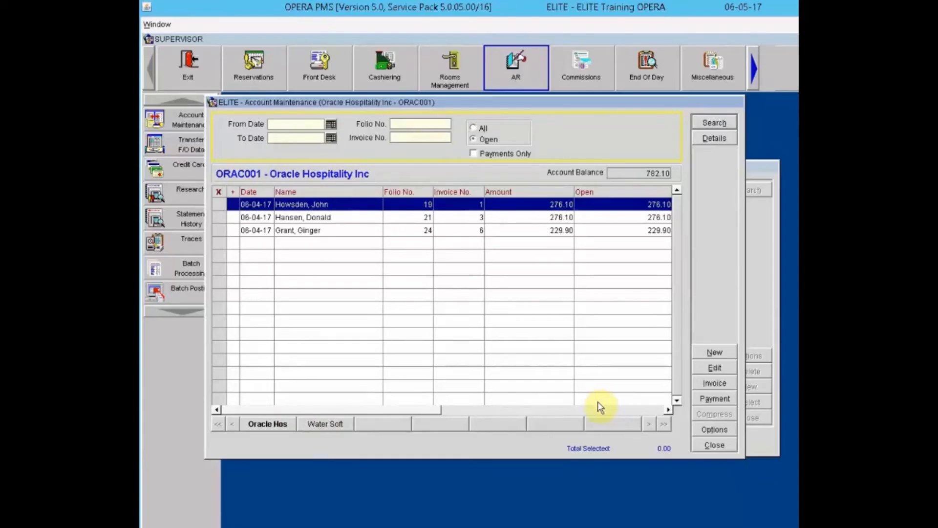
pyautogui.click(335, 425)
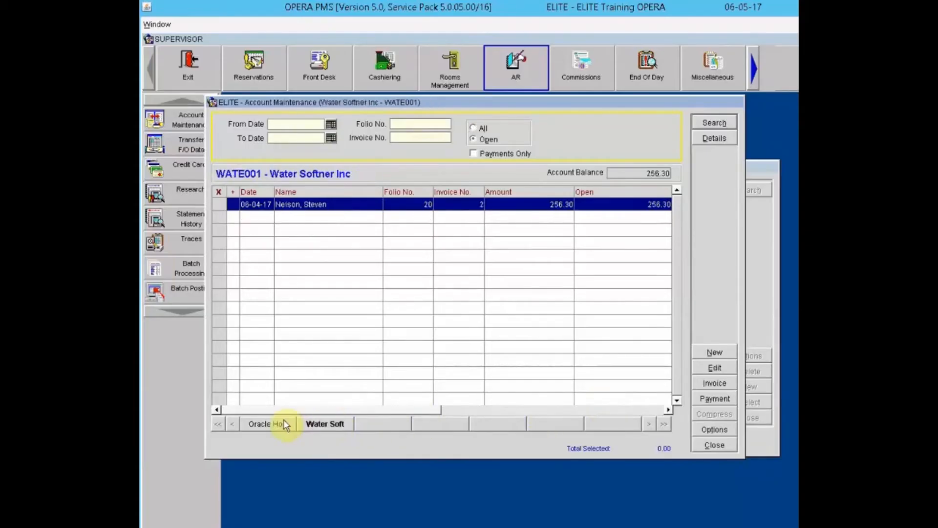
pyautogui.click(279, 425)
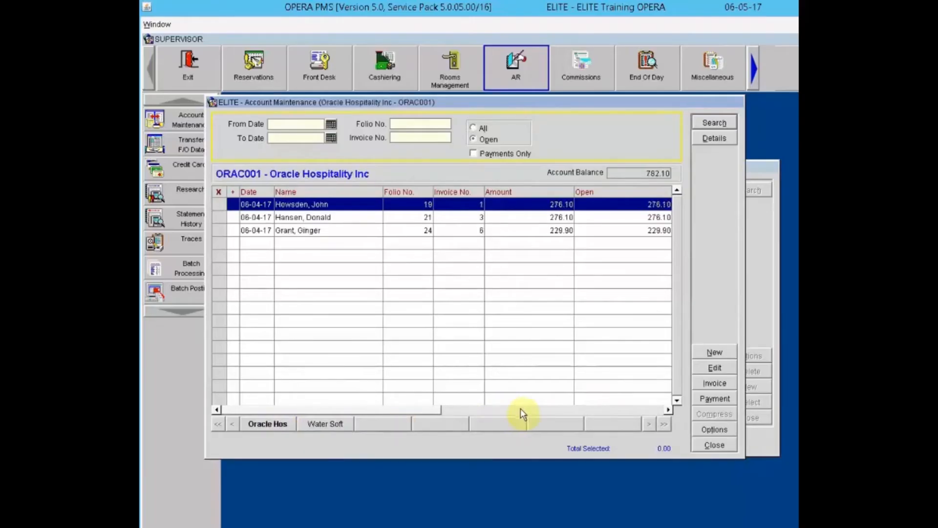
pyautogui.click(329, 230)
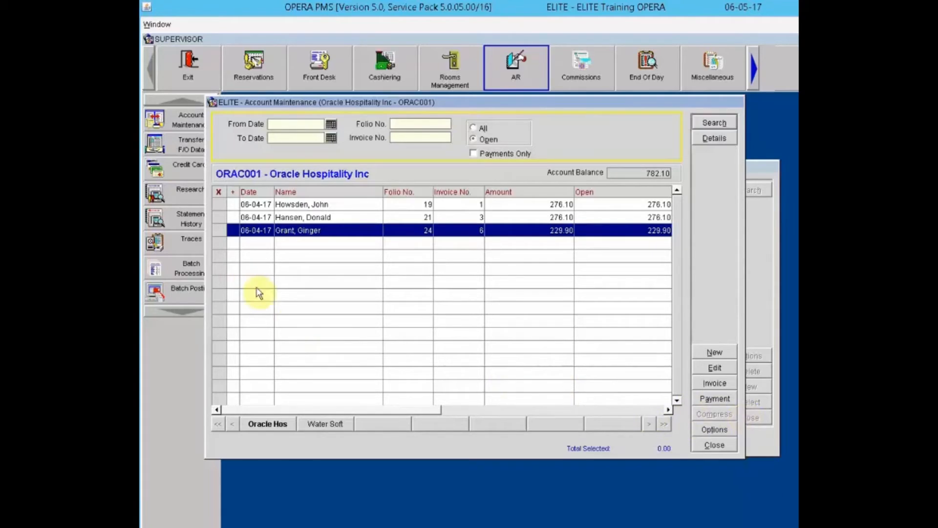
pyautogui.click(219, 218)
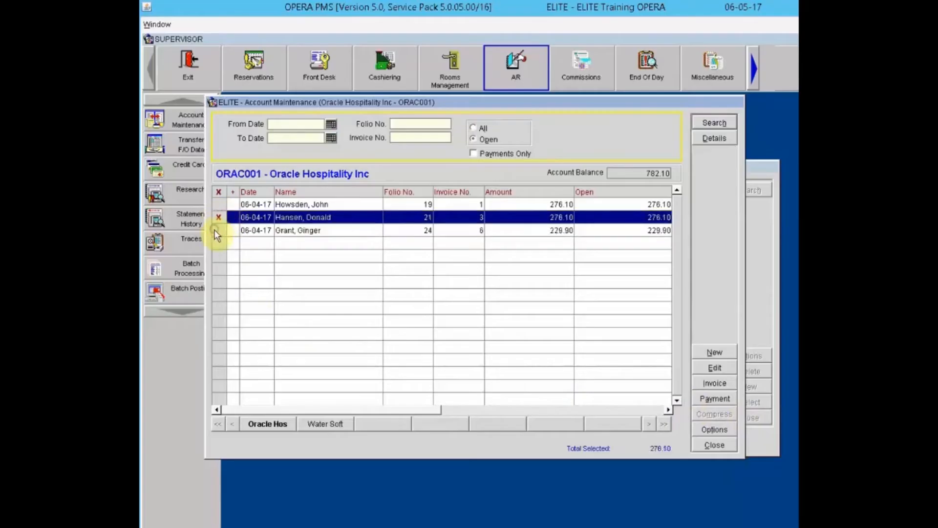
pyautogui.click(215, 230)
pyautogui.click(711, 414)
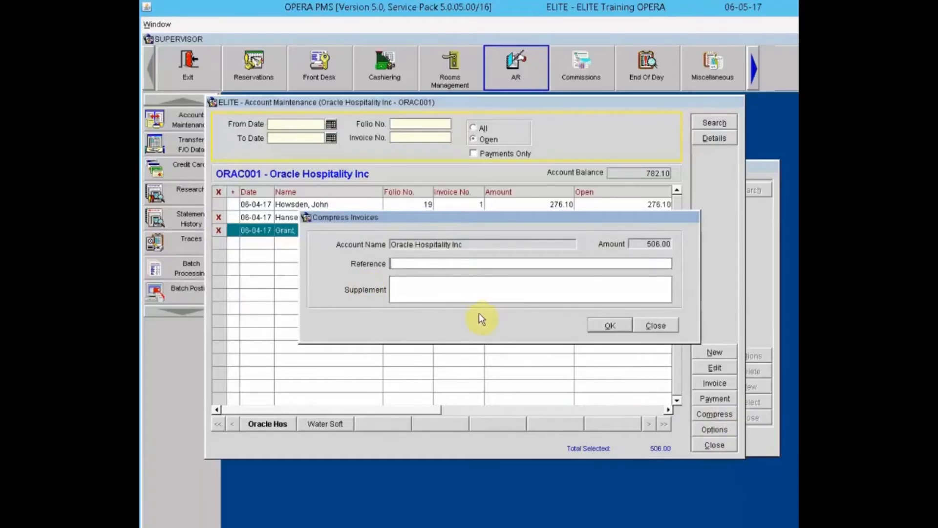
pyautogui.click(658, 326)
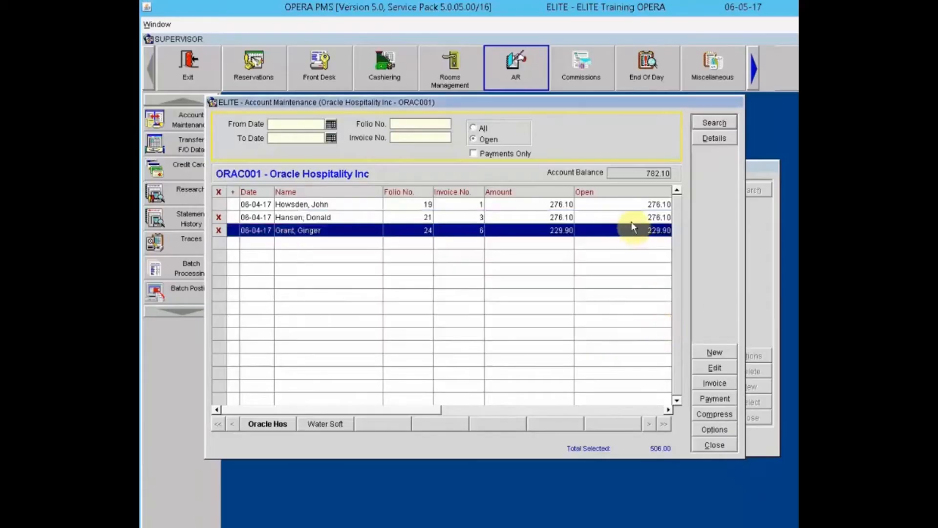
pyautogui.click(222, 217)
pyautogui.click(218, 231)
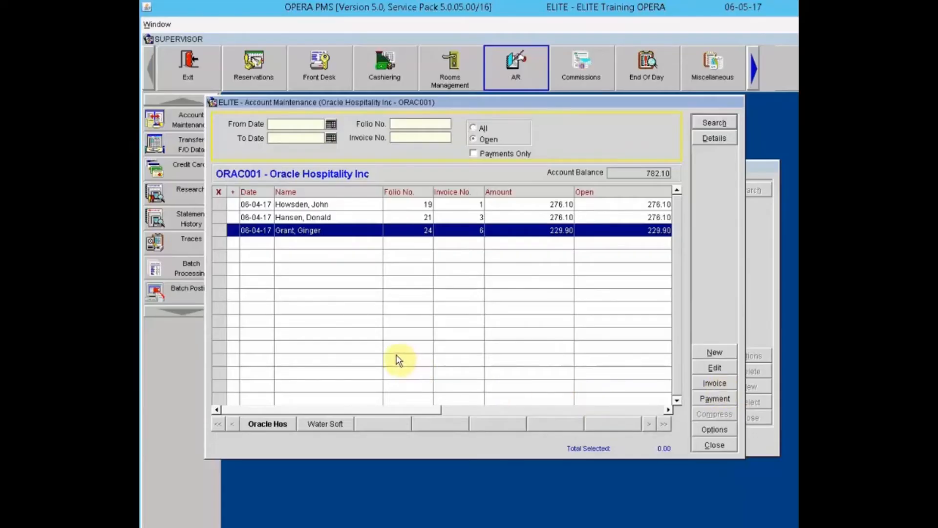
# Step: Mark invoice 3 on folio 21 so Total Selected shows 276.10
pyautogui.click(298, 218)
pyautogui.click(220, 217)
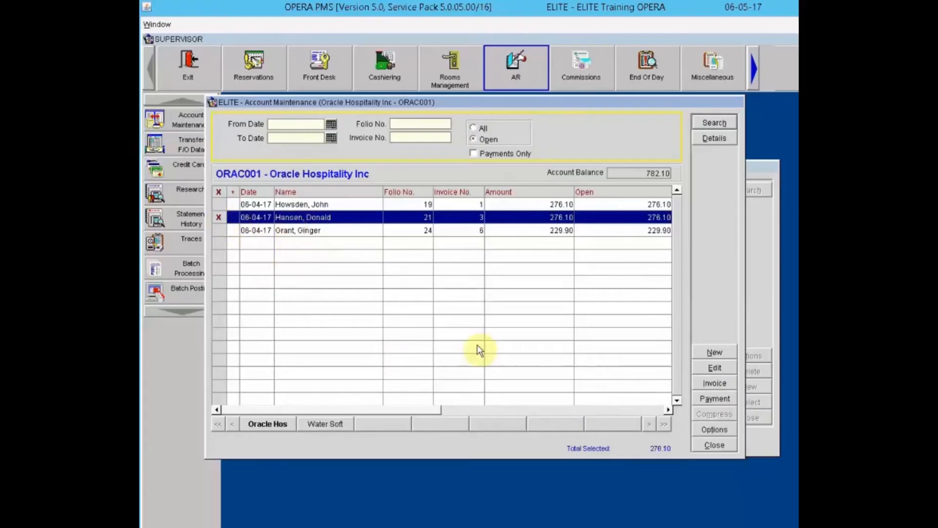
pyautogui.click(714, 382)
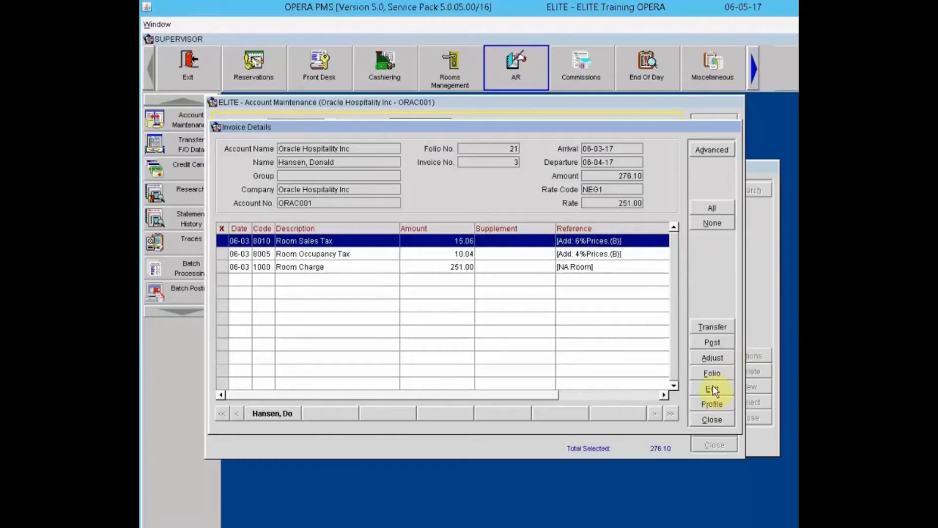
pyautogui.click(714, 421)
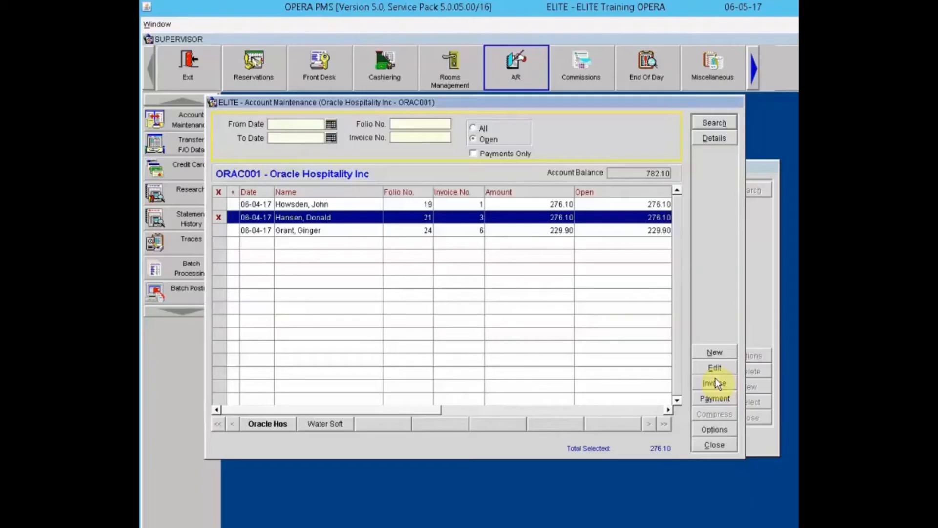
# Step: Create invoice 7 with a 25.00 Valet Parking (5010) charge, skipping print and preview
pyautogui.click(717, 352)
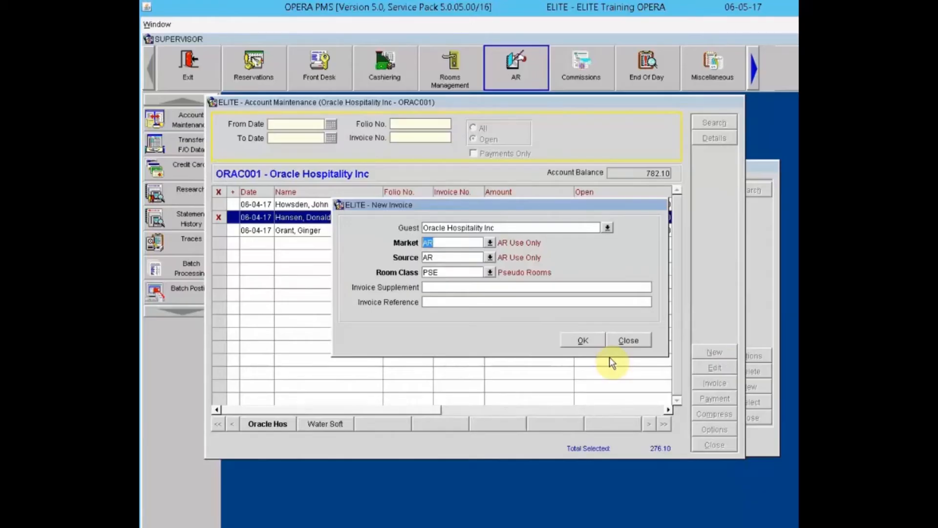
pyautogui.click(584, 341)
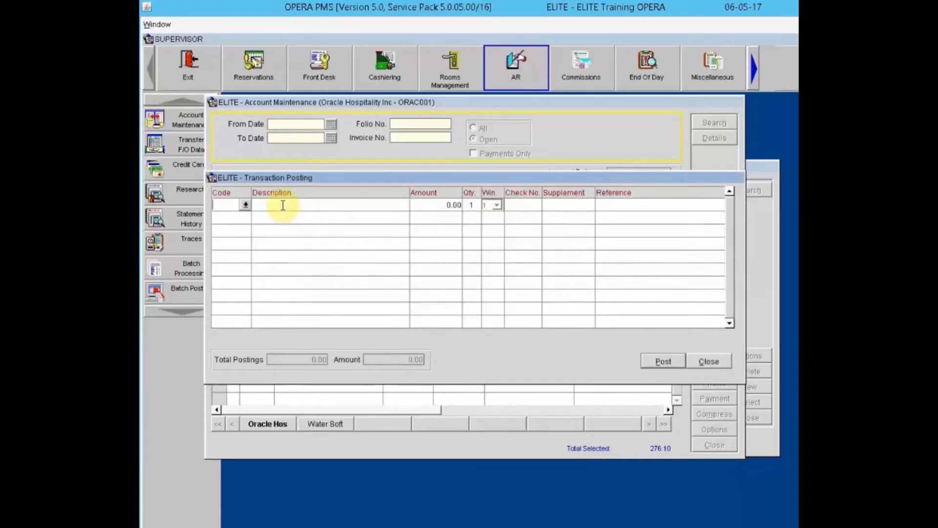
pyautogui.click(244, 204)
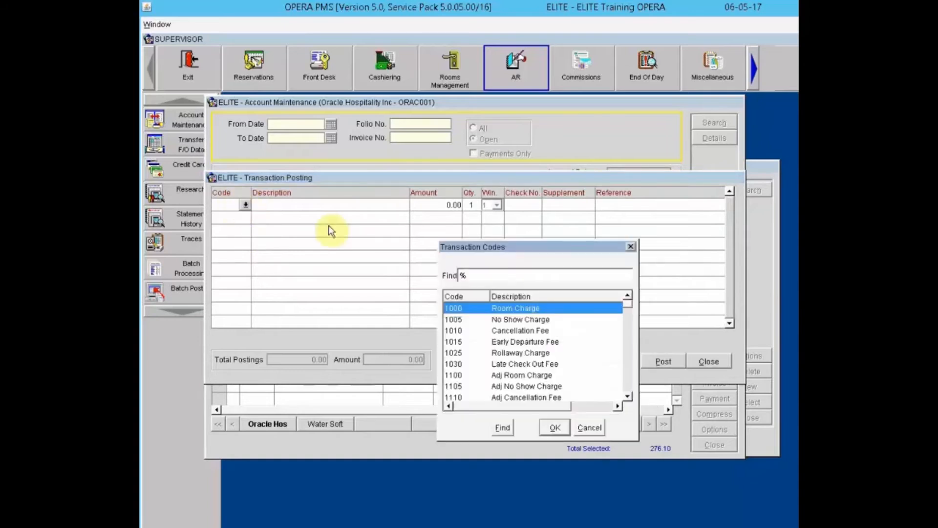
pyautogui.click(534, 281)
pyautogui.write('Park')
pyautogui.click(504, 428)
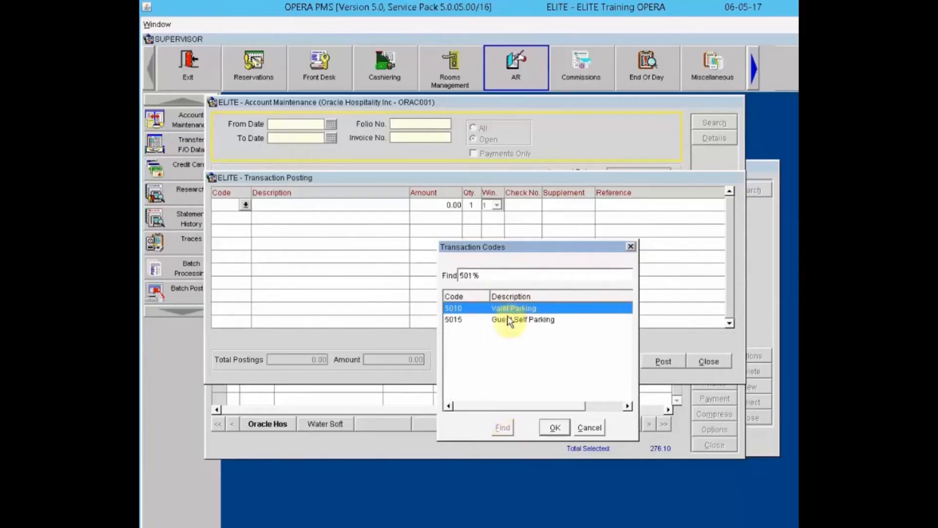
pyautogui.click(556, 428)
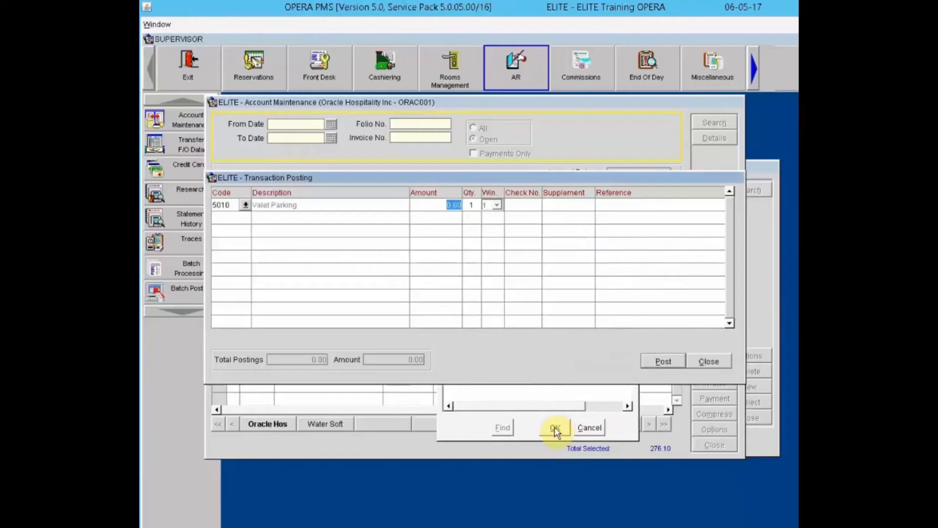
pyautogui.write('25')
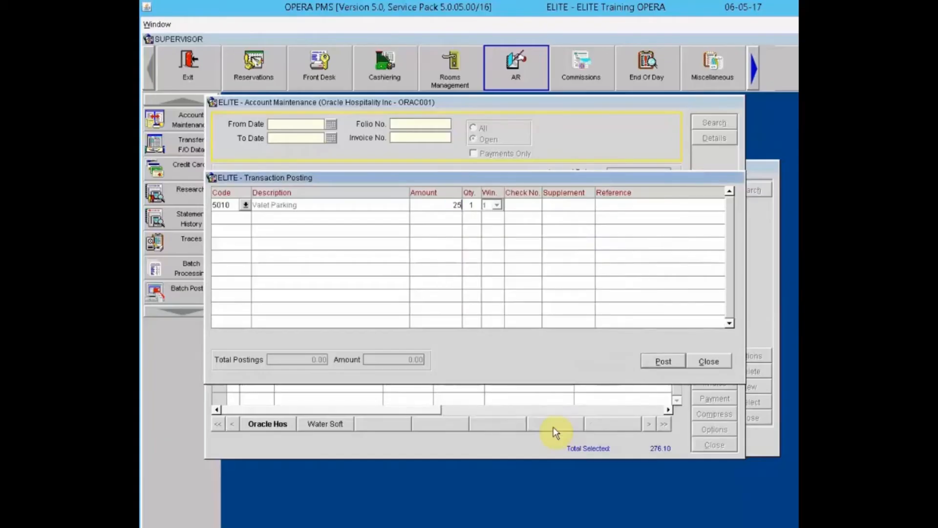
pyautogui.press('Tab')
pyautogui.click(662, 361)
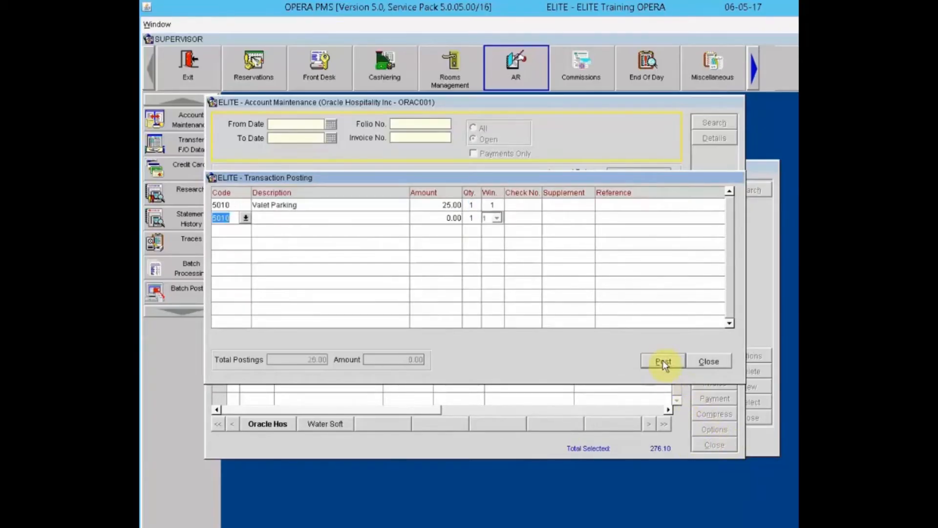
pyautogui.click(708, 362)
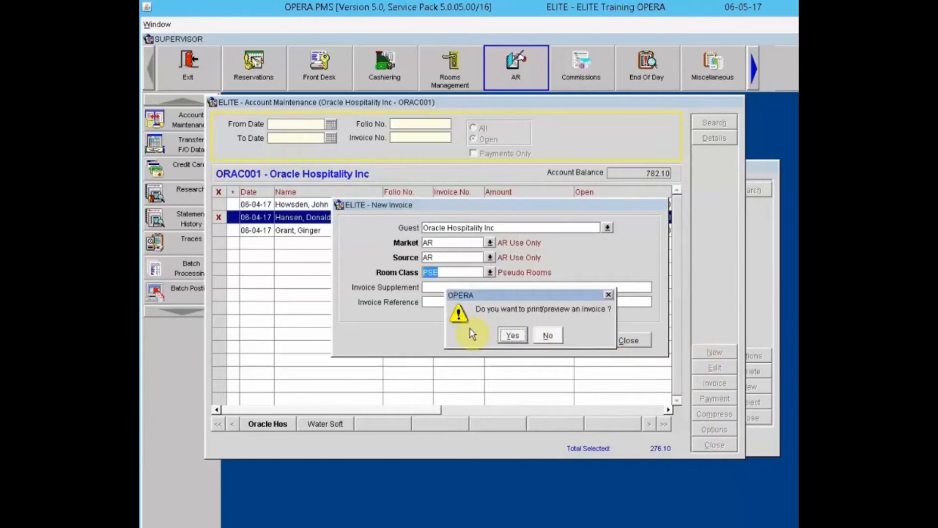
pyautogui.click(547, 337)
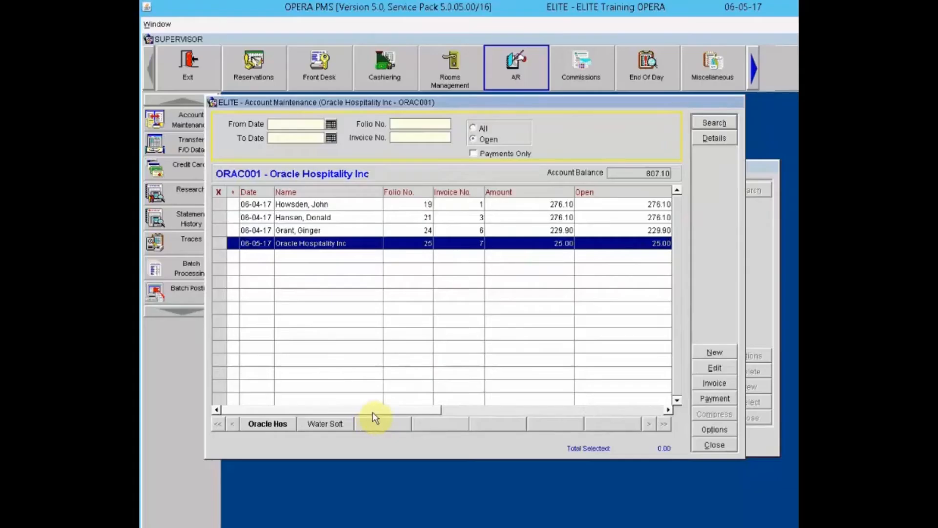
# Step: Set invoice 7's supplement and reference to 'Valet Parking' followed by the guest's surname
pyautogui.moveTo(374, 412); pyautogui.dragTo(557, 409)
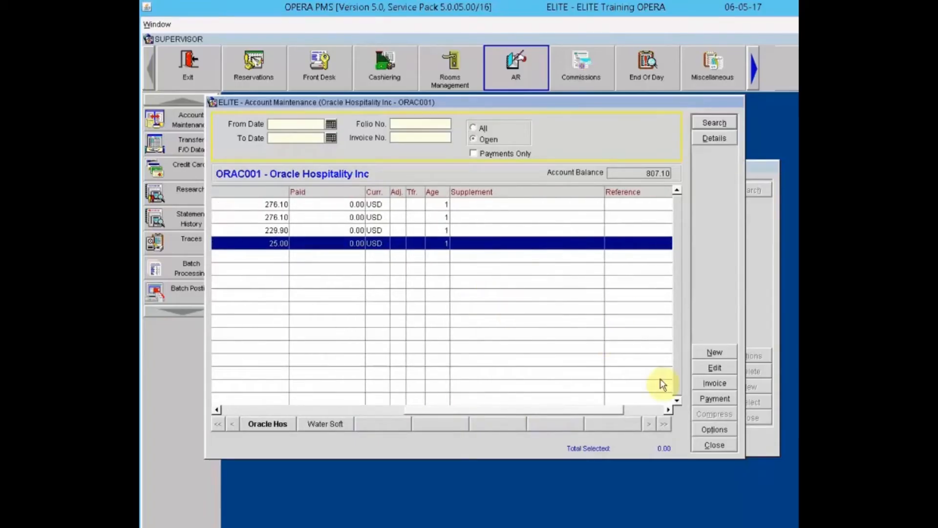
pyautogui.click(524, 246)
pyautogui.click(714, 367)
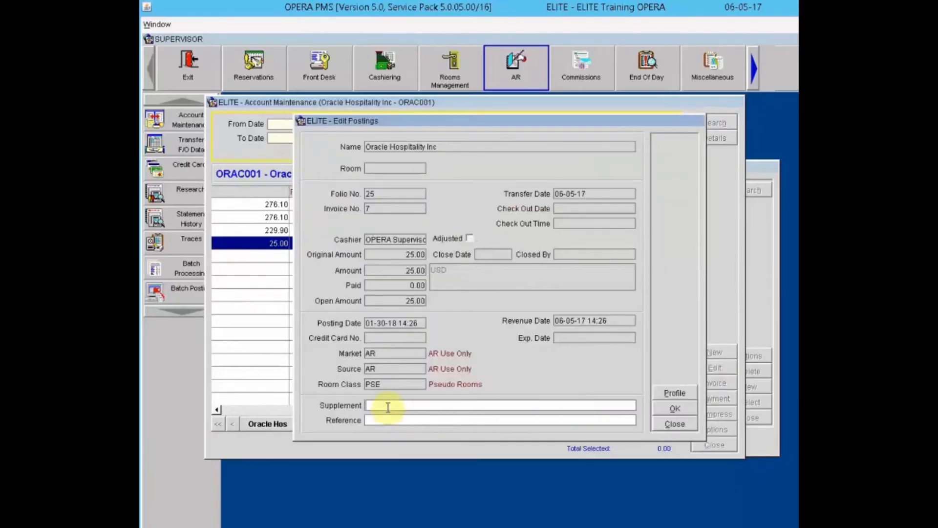
pyautogui.click(388, 407)
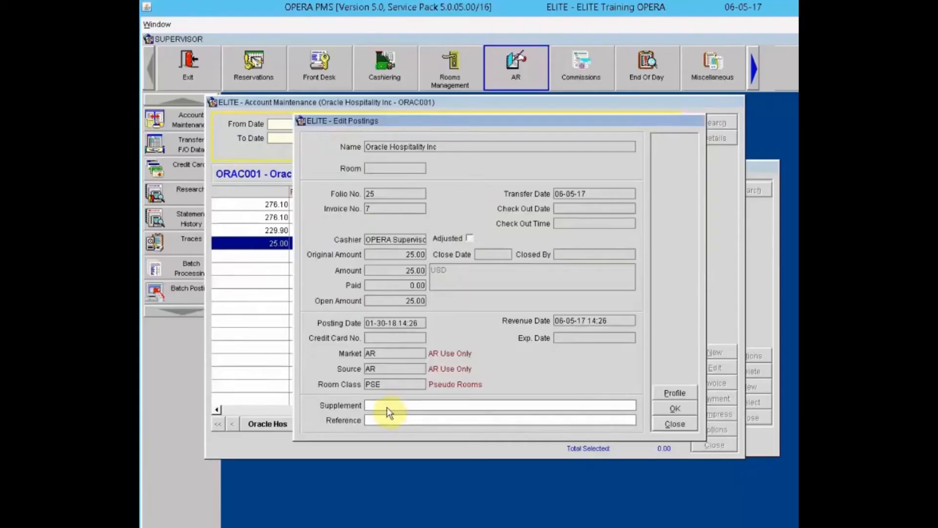
pyautogui.write('Valet Parking -')
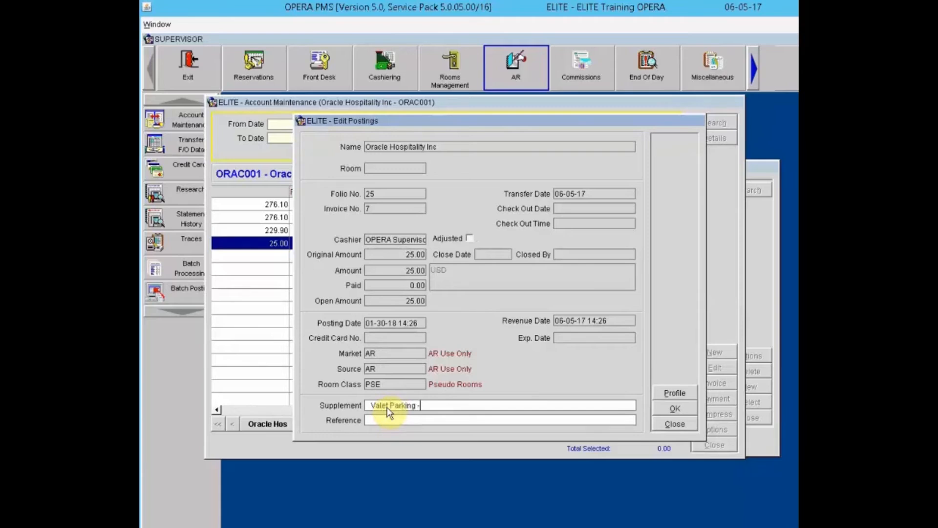
pyautogui.write(' Schroder')
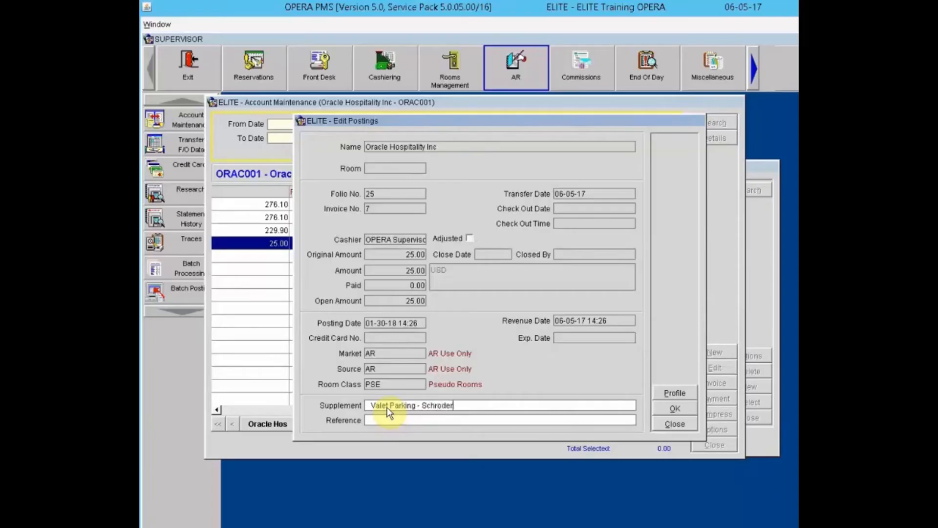
pyautogui.press('Tab')
pyautogui.write('Valet Parking - Schroder')
pyautogui.click(676, 407)
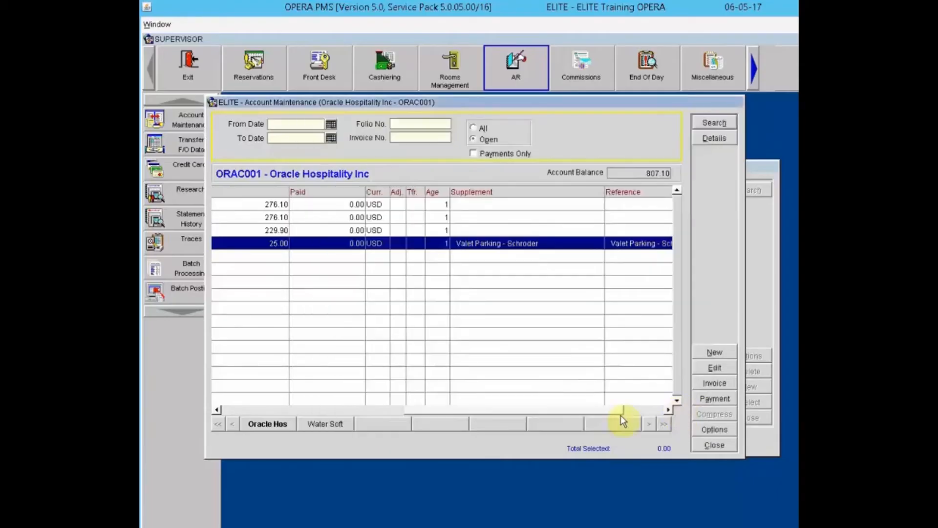
# Step: Open the details of invoice 6 on folio 24, showing Room Charge 209.00 and a 229.90 total
pyautogui.moveTo(553, 413); pyautogui.dragTo(297, 426)
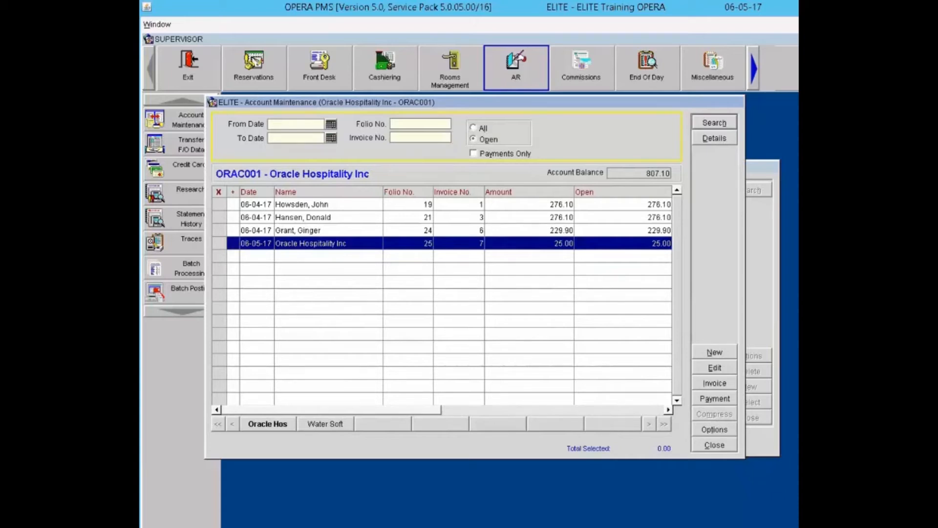
pyautogui.click(507, 230)
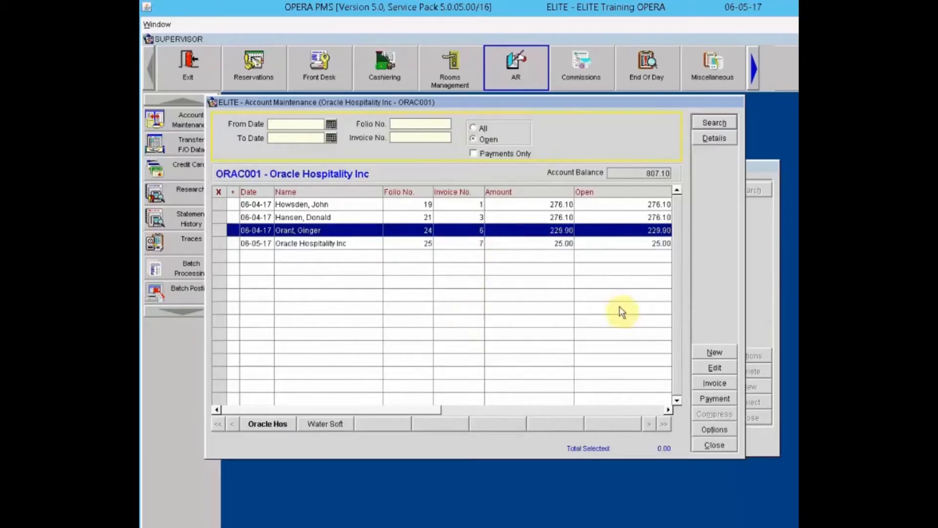
pyautogui.click(710, 385)
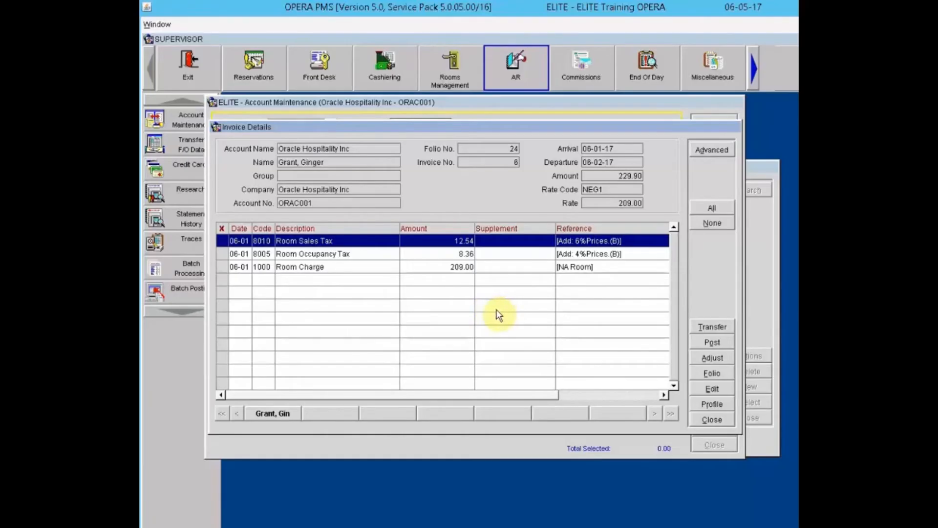
# Step: Begin an adjustment on invoice 6's Room Charge line using transaction code 1000
pyautogui.click(714, 356)
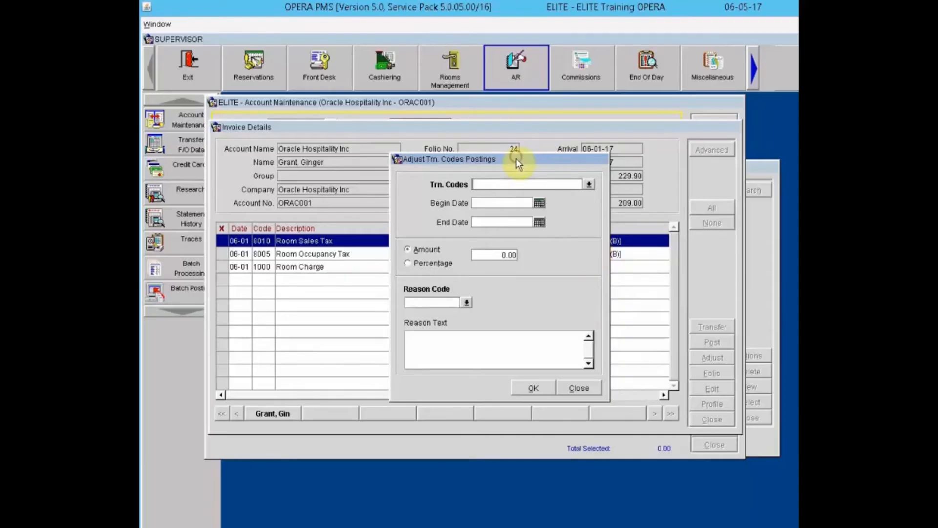
pyautogui.moveTo(516, 159); pyautogui.dragTo(531, 206)
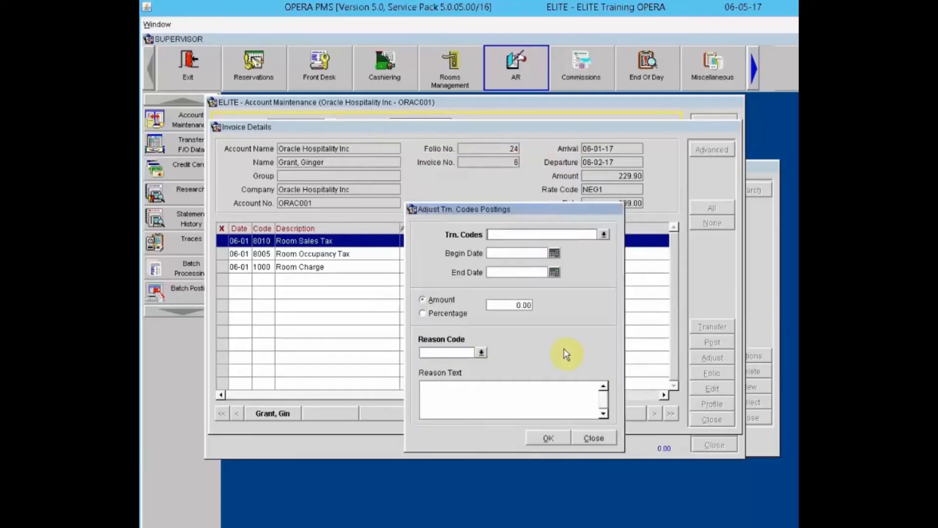
pyautogui.click(593, 438)
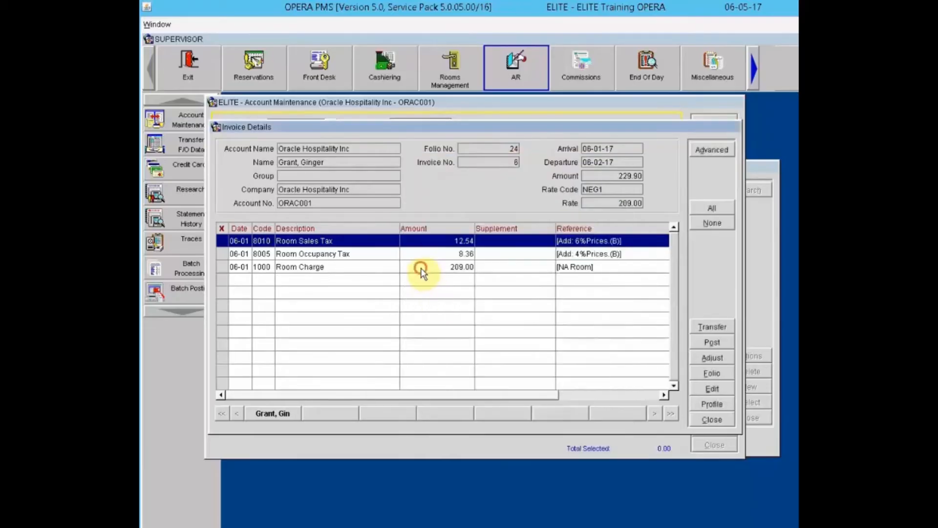
pyautogui.click(423, 273)
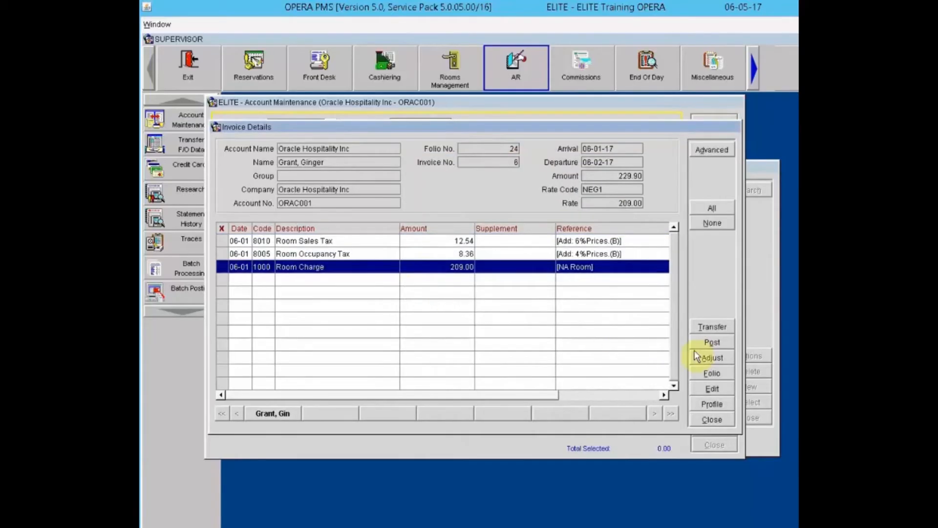
pyautogui.click(713, 357)
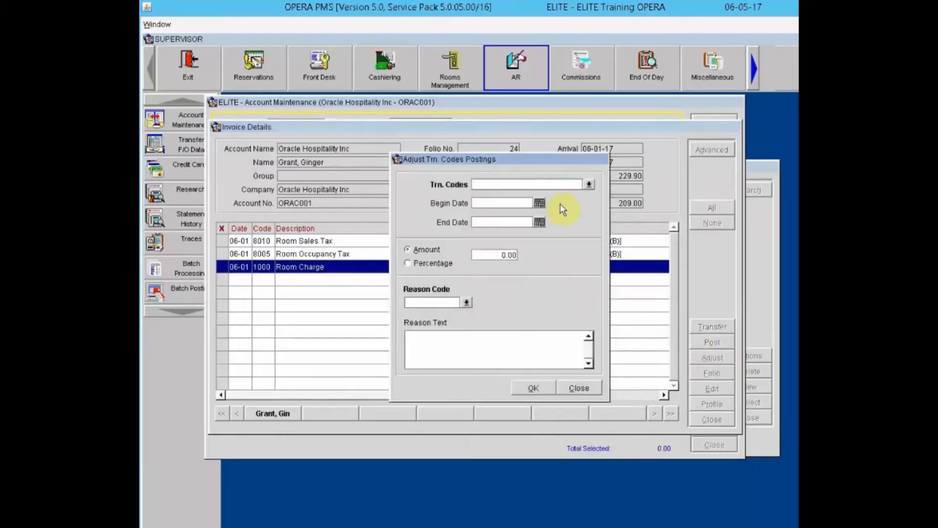
pyautogui.write('1000')
pyautogui.press('Tab')
# Step: Apply a -20.00 adjustment dated 06-01-17 with reason PRI and text 'Incorrect Price'
pyautogui.write('060117')
pyautogui.press('Tab')
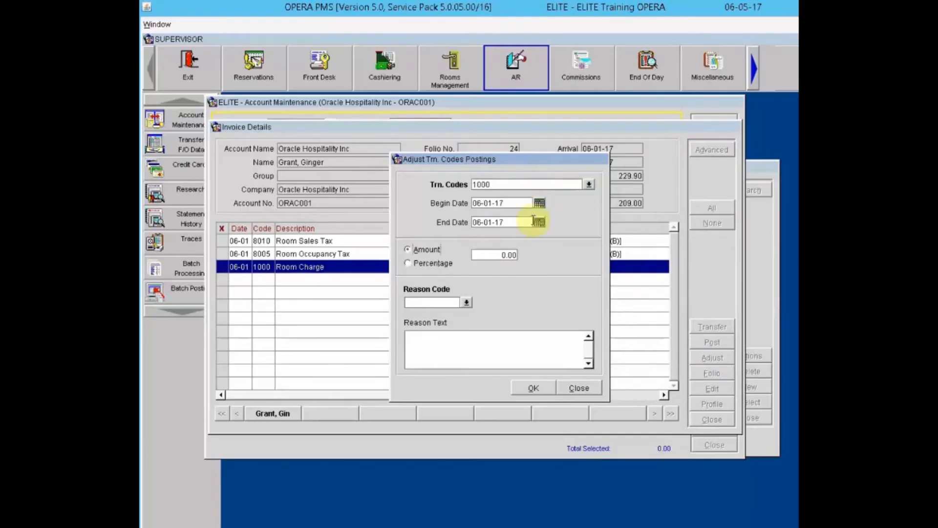
pyautogui.press('Tab')
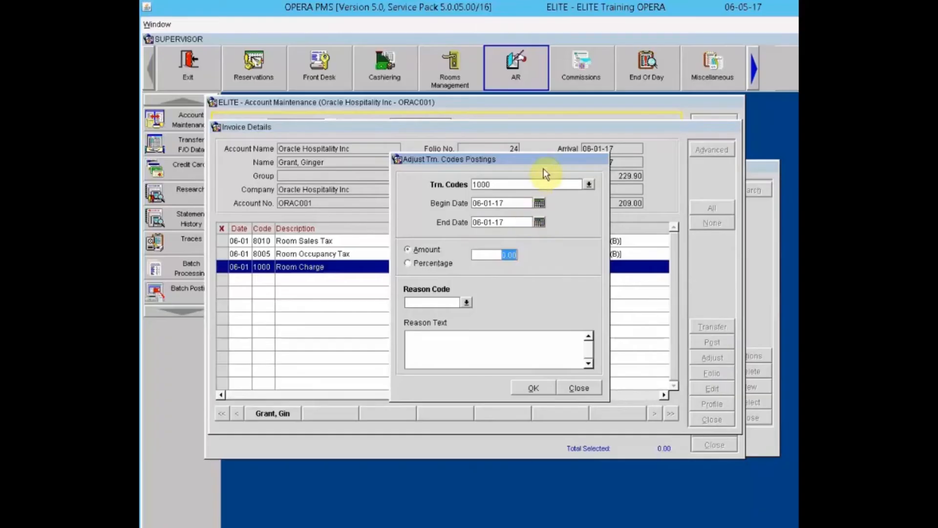
pyautogui.write('20.00')
pyautogui.press('Tab')
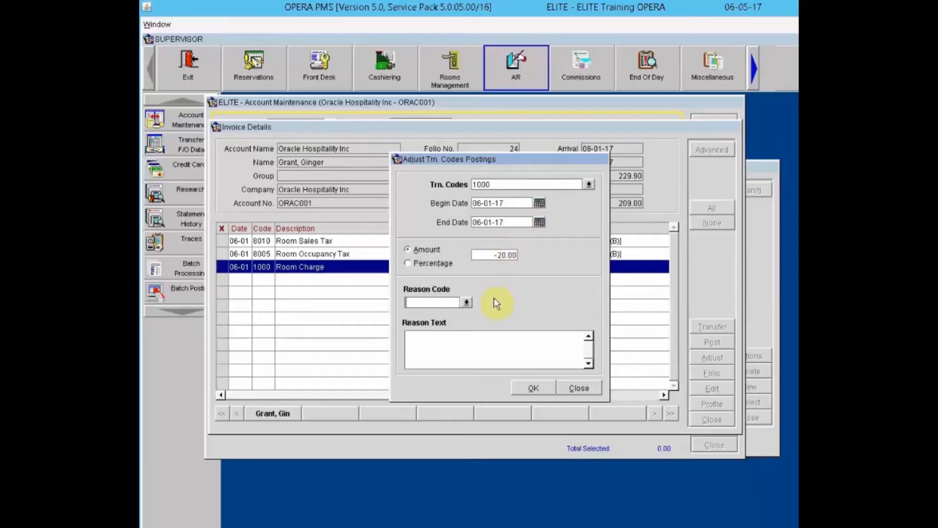
pyautogui.click(466, 302)
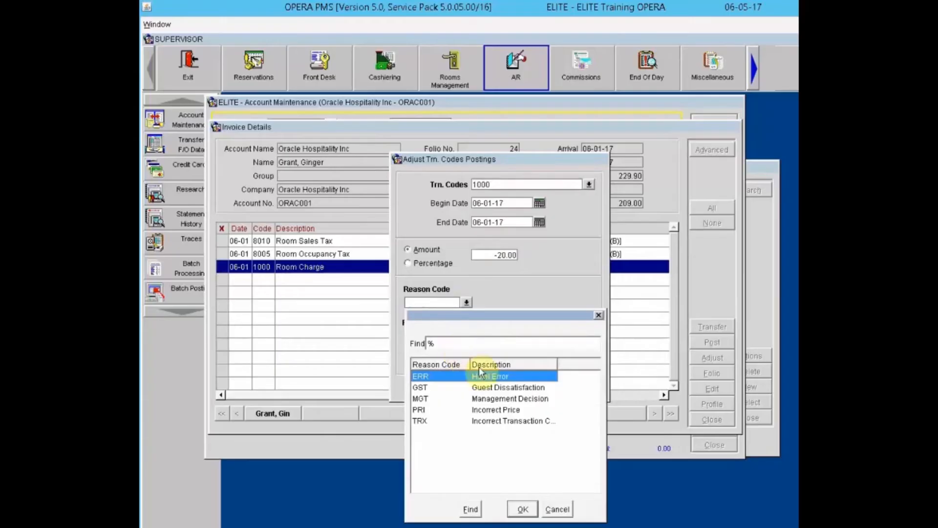
pyautogui.click(496, 410)
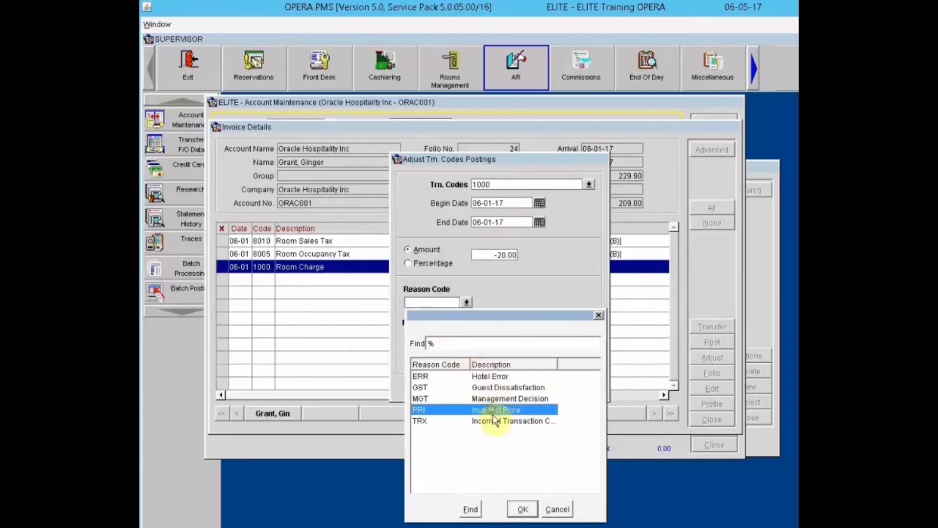
pyautogui.click(523, 509)
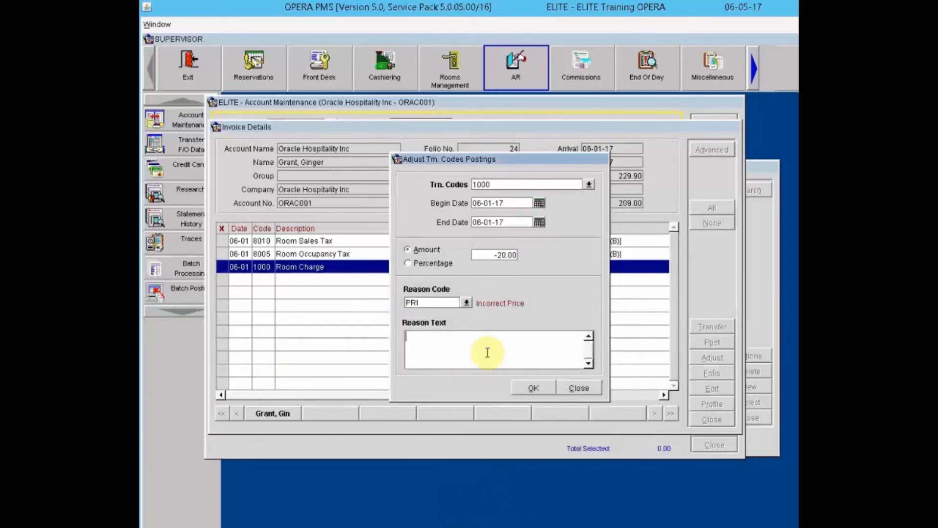
pyautogui.write('Incorrect Price')
pyautogui.click(532, 387)
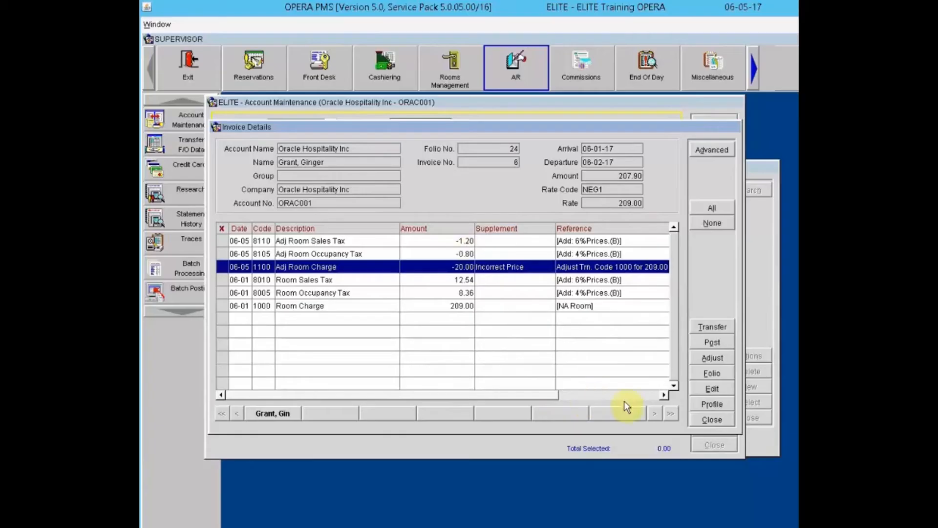
# Step: Reopen invoice 6's details and choose posting code 1100 Adj Room Charge
pyautogui.click(702, 422)
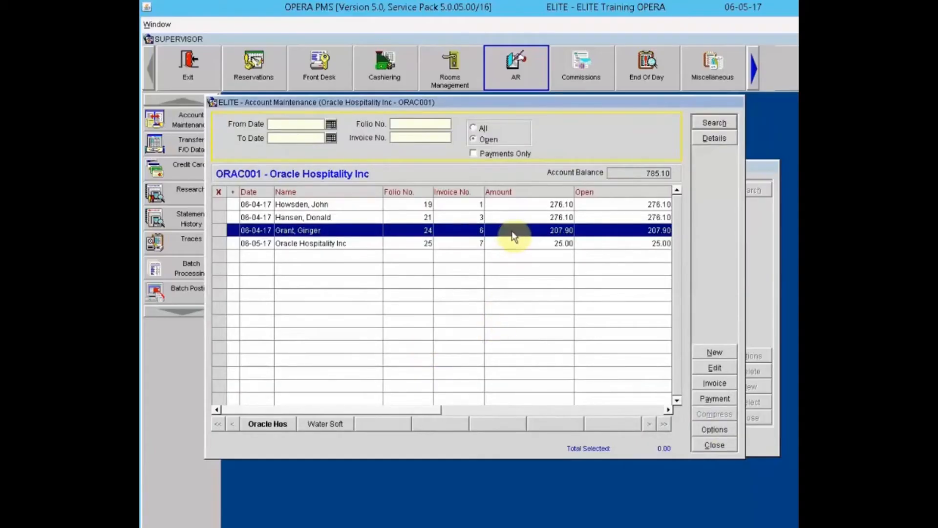
pyautogui.click(723, 380)
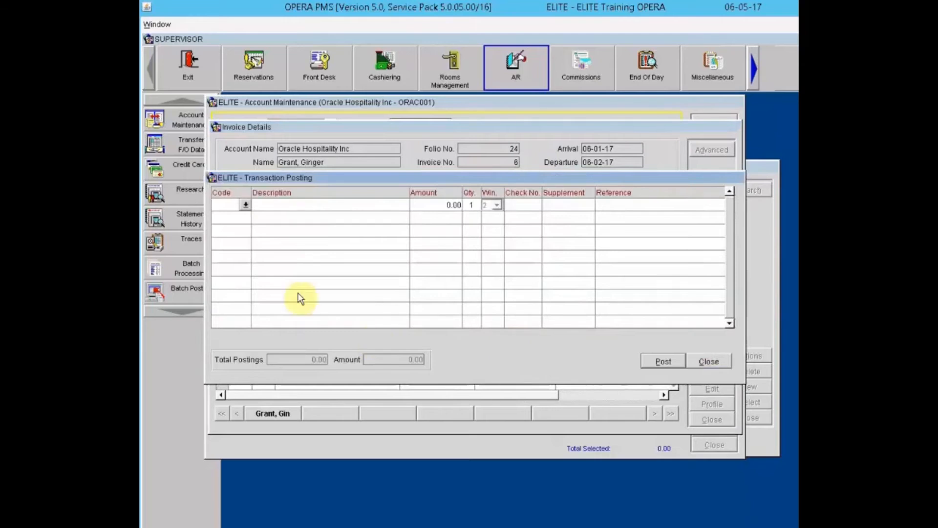
pyautogui.moveTo(320, 182); pyautogui.dragTo(336, 294)
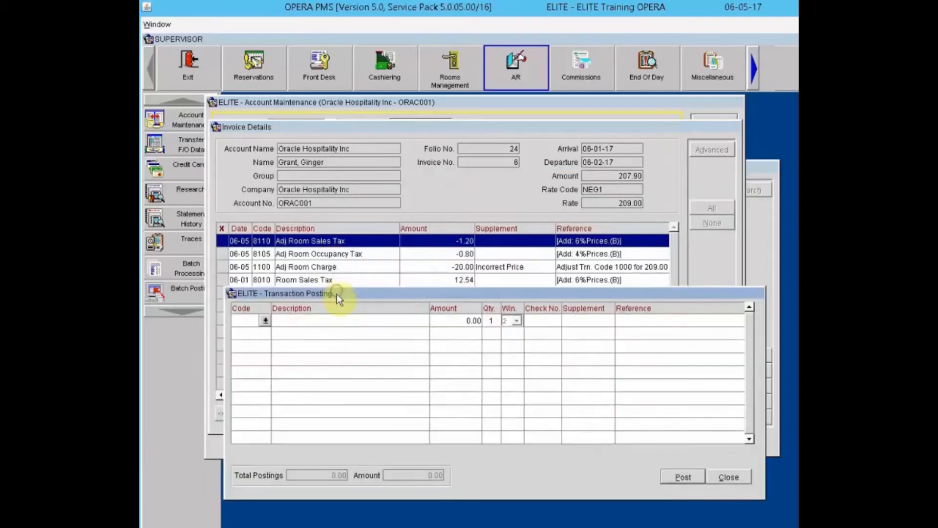
pyautogui.click(266, 320)
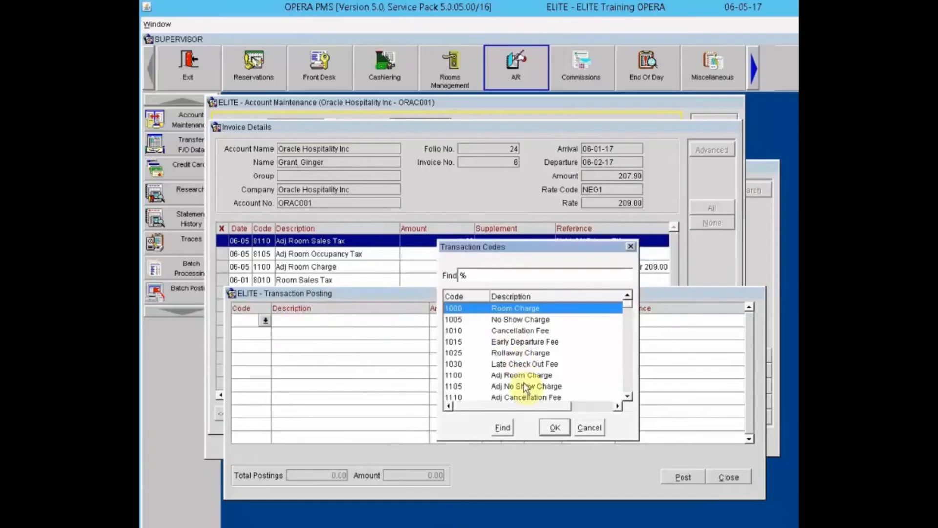
pyautogui.click(524, 375)
pyautogui.click(553, 427)
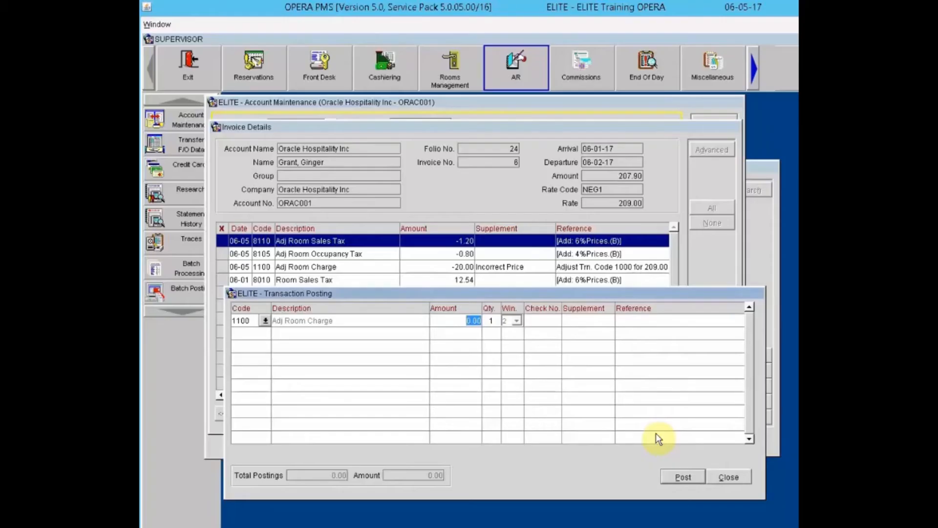
# Step: Post -10.00 with supplement and reference 'Incorrect Price', then close the posting window
pyautogui.write('-10.00')
pyautogui.press('Tab')
pyautogui.press('Tab')
pyautogui.press('Tab')
pyautogui.write('Incorrect Price')
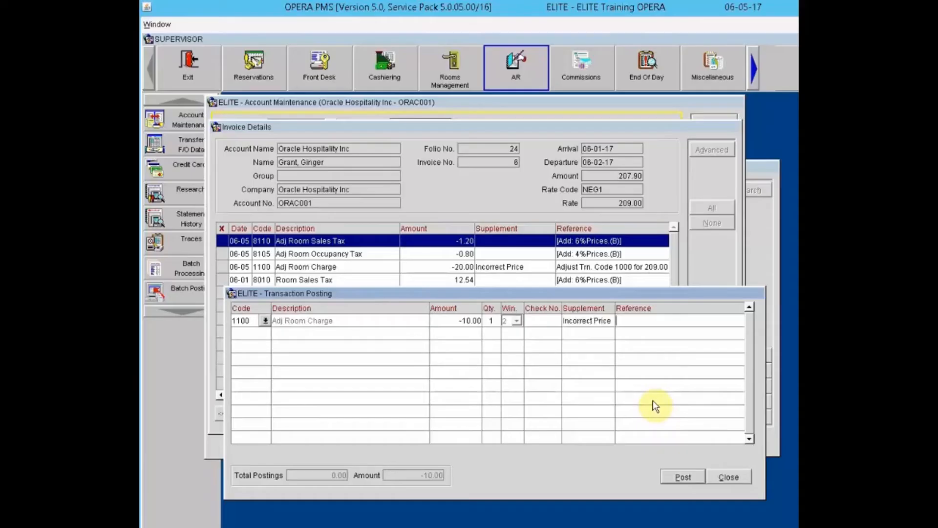
pyautogui.press('Tab')
pyautogui.write('Incorrect Price')
pyautogui.click(683, 477)
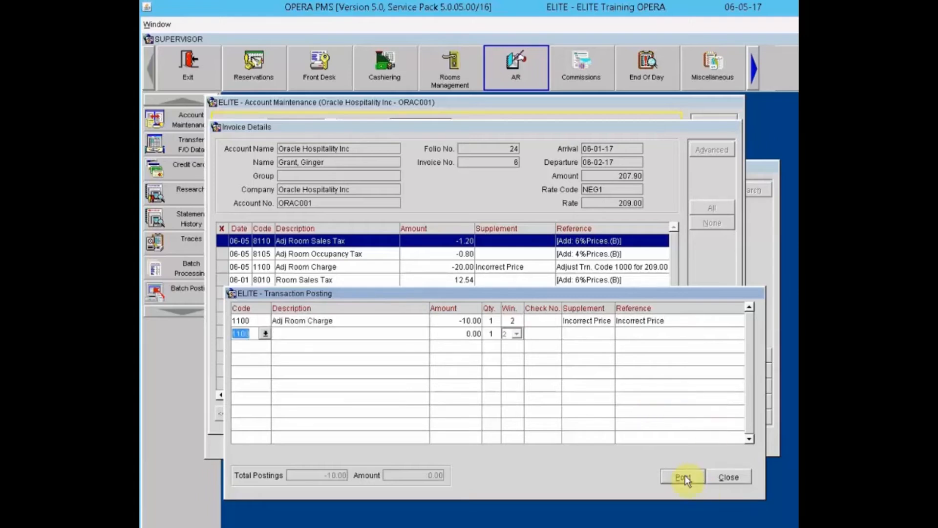
pyautogui.click(728, 477)
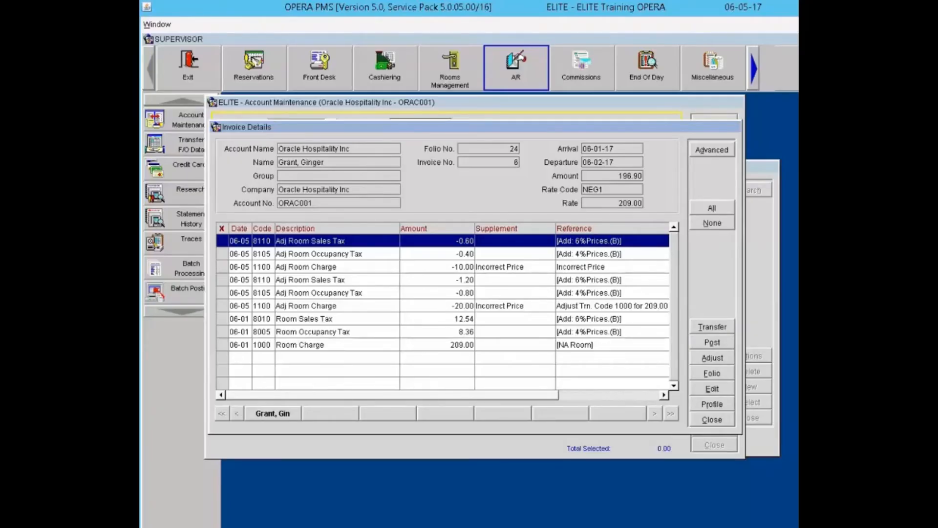
# Step: Generate invoice 6's folio in Typewriter format and open property_folio40794.rtf
pyautogui.click(724, 323)
pyautogui.click(711, 374)
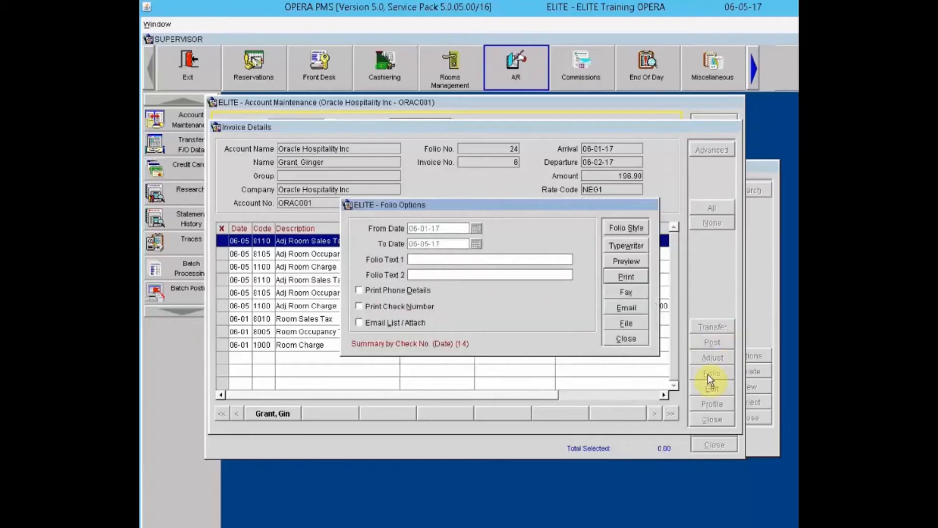
pyautogui.click(618, 247)
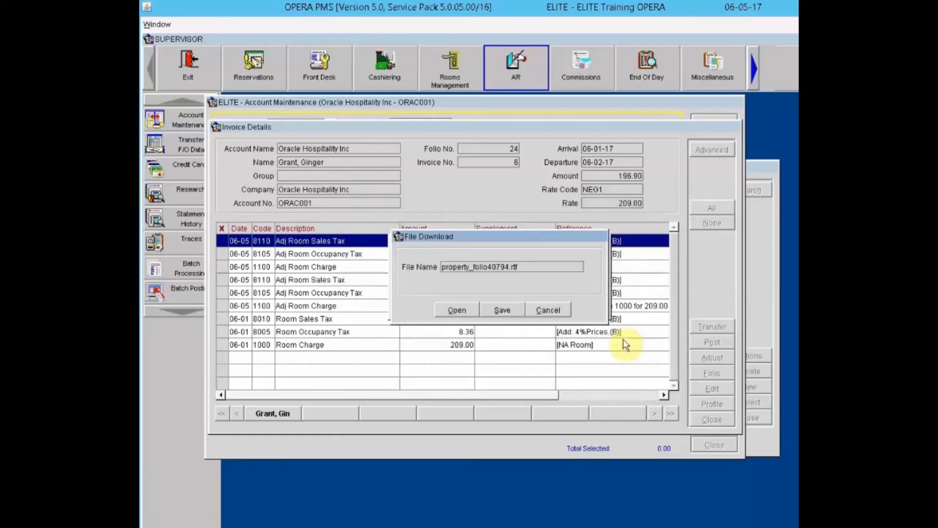
pyautogui.click(468, 309)
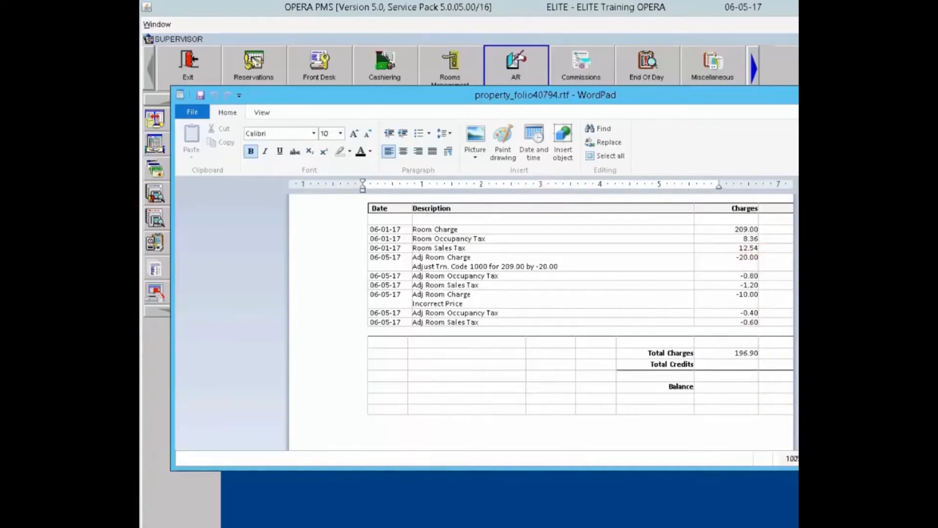
# Step: Close the WordPad folio totalling 196.90 to return to invoice 6's details
pyautogui.hotkey('alt', 'F4')
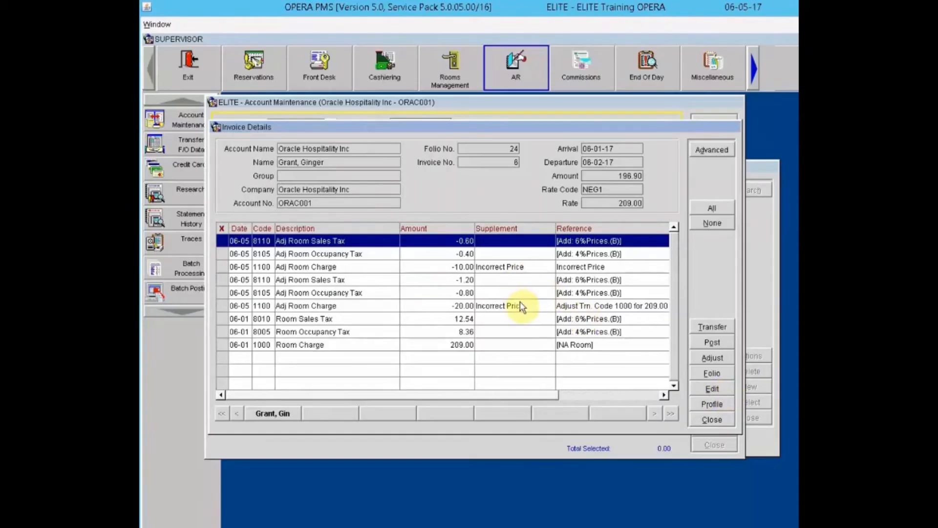
pyautogui.click(503, 331)
pyautogui.click(498, 345)
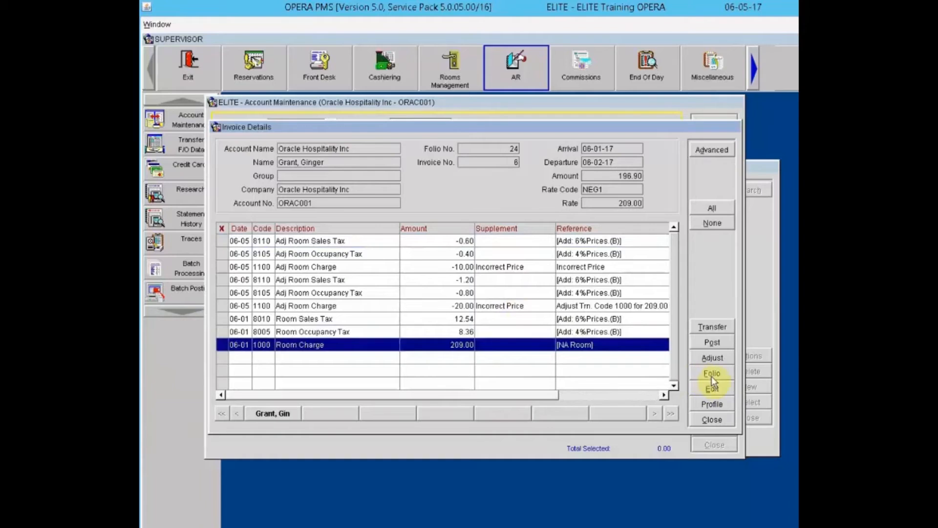
pyautogui.click(713, 390)
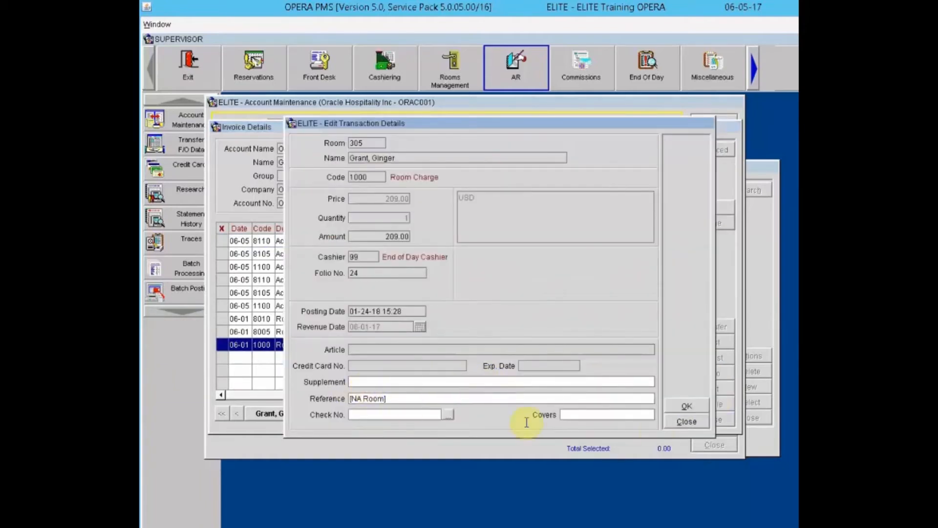
pyautogui.click(695, 423)
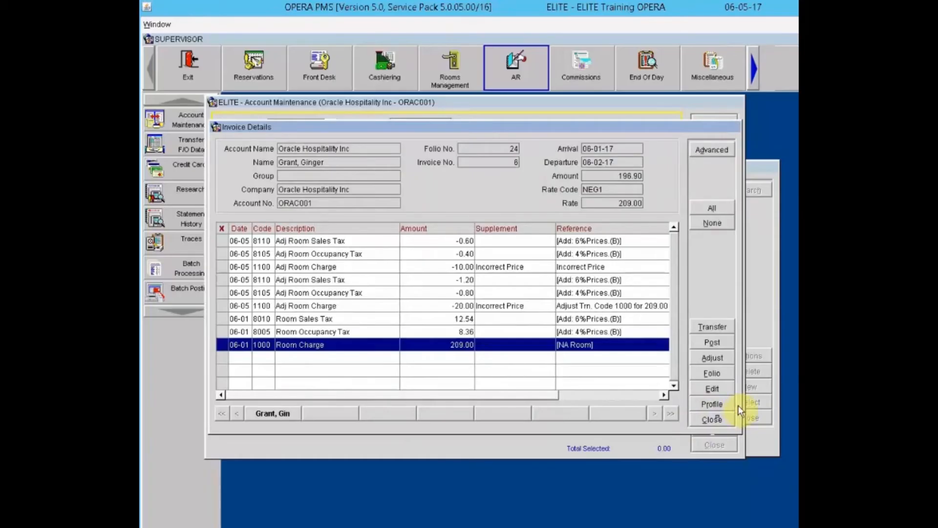
pyautogui.click(723, 404)
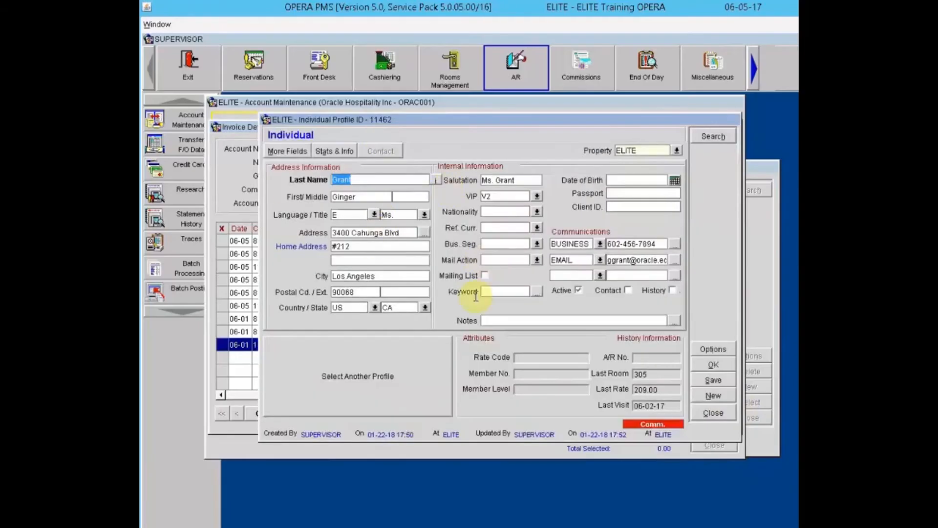
pyautogui.click(717, 411)
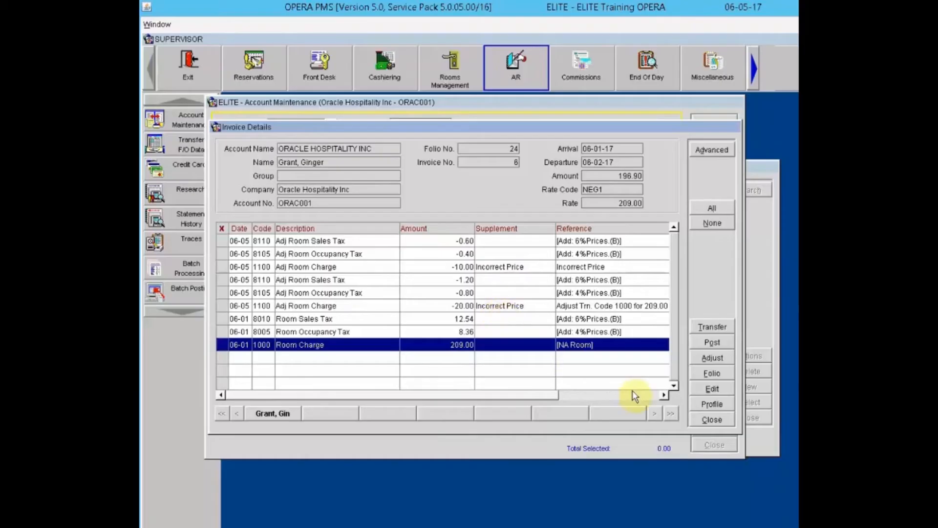
pyautogui.click(713, 419)
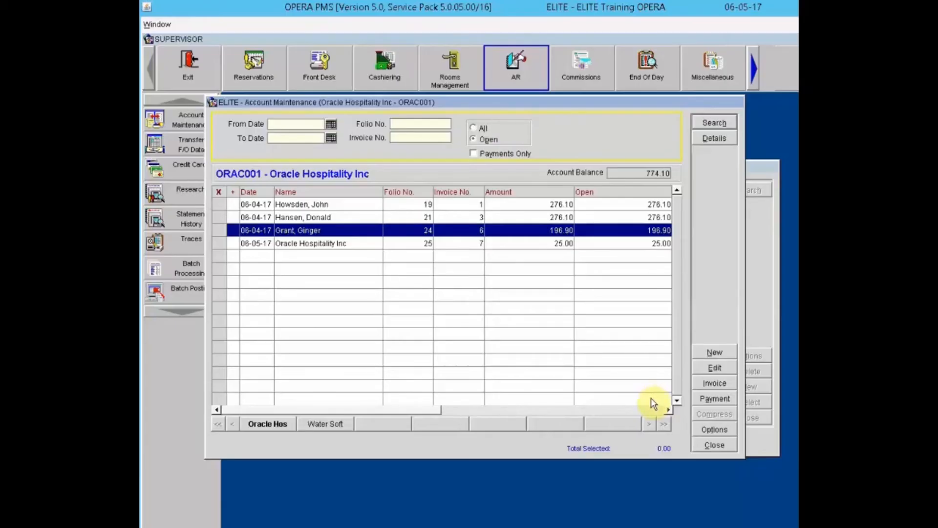
# Step: Mark open invoice 6 so Total Selected shows 196.90
pyautogui.click(709, 400)
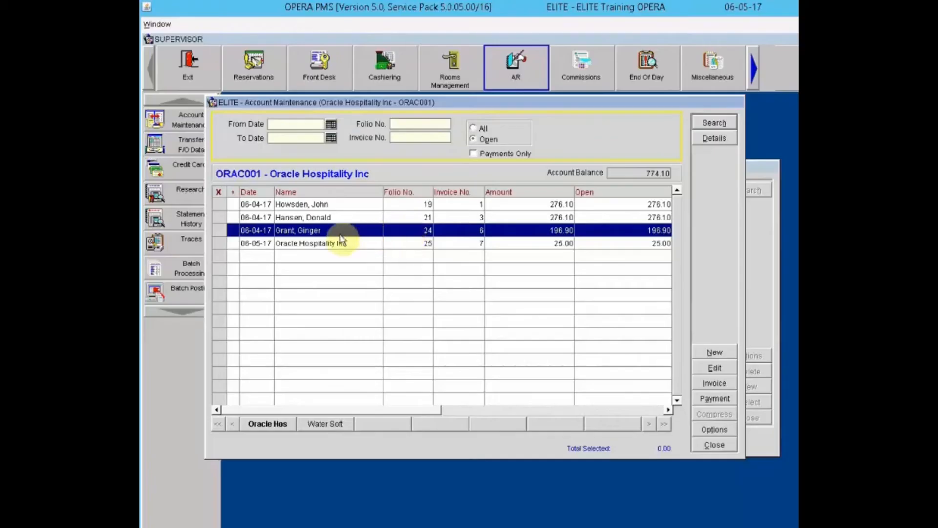
pyautogui.click(223, 230)
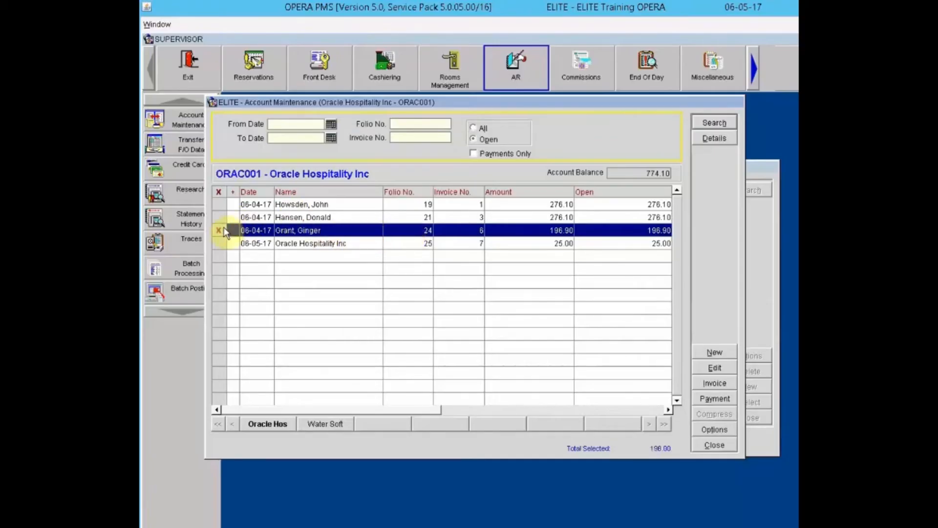
# Step: Pay marked invoice 6's 196.90 by check with reference Chk#3342
pyautogui.click(717, 398)
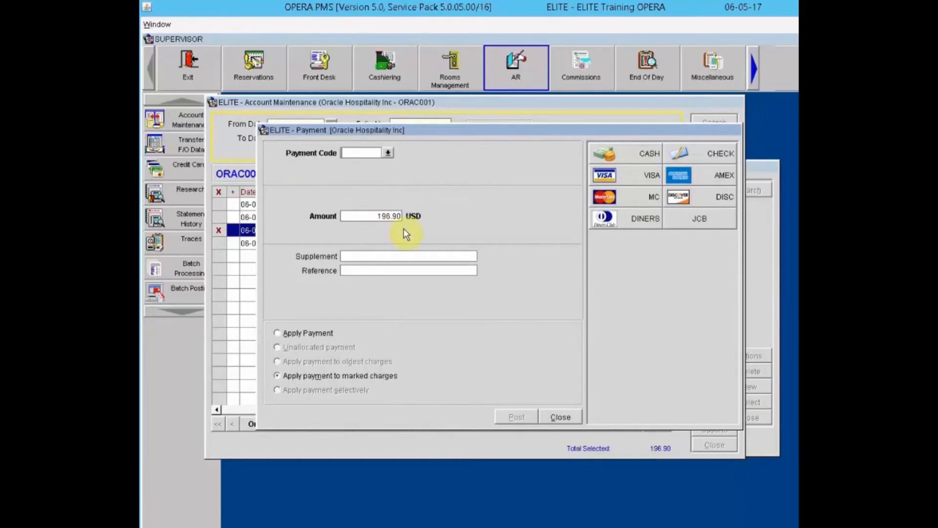
pyautogui.click(380, 256)
pyautogui.click(722, 153)
pyautogui.click(403, 257)
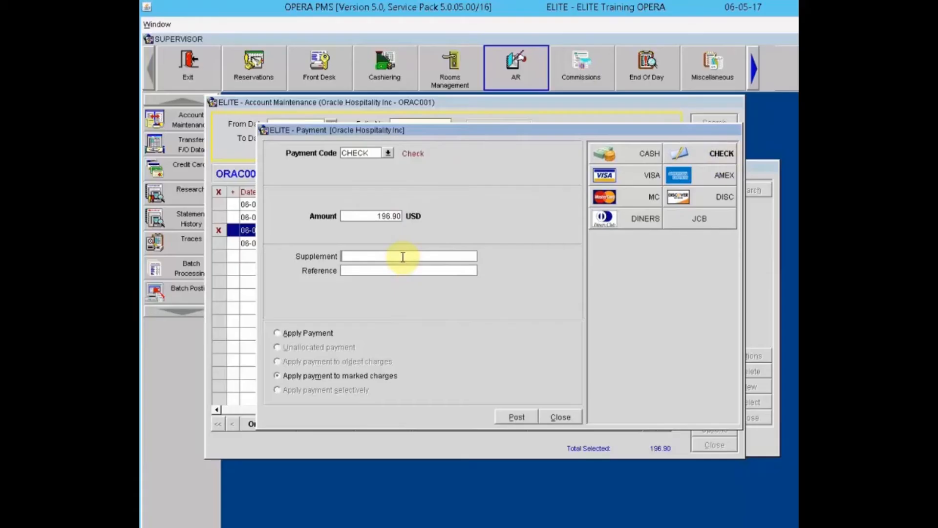
pyautogui.press('Tab')
pyautogui.write('Chk#3342')
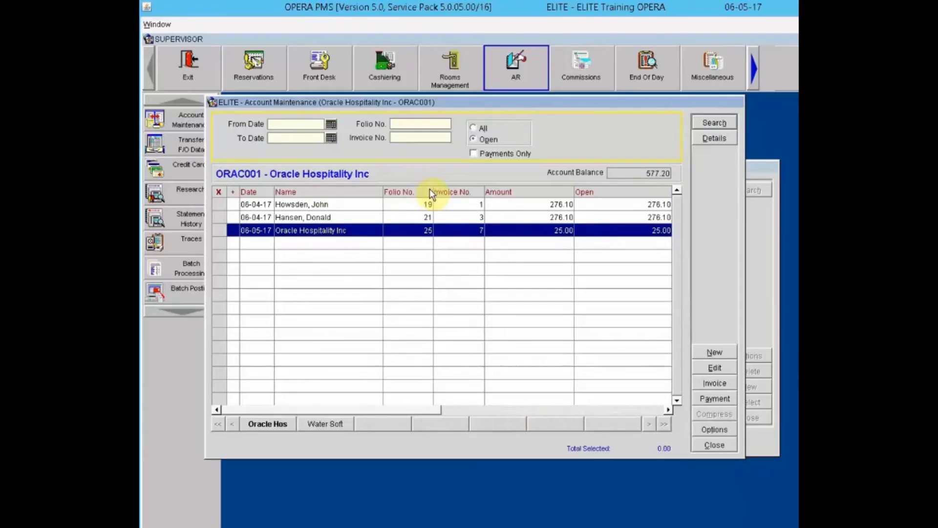
pyautogui.click(475, 127)
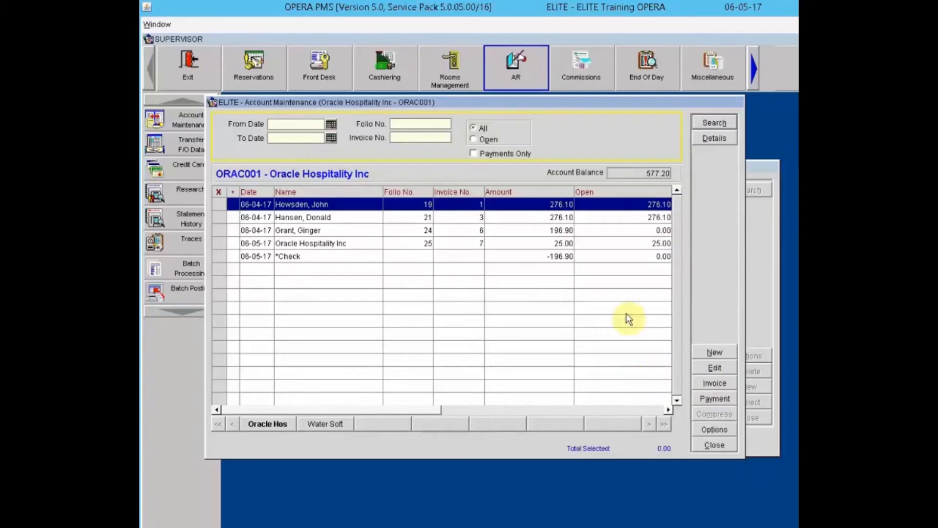
pyautogui.click(482, 139)
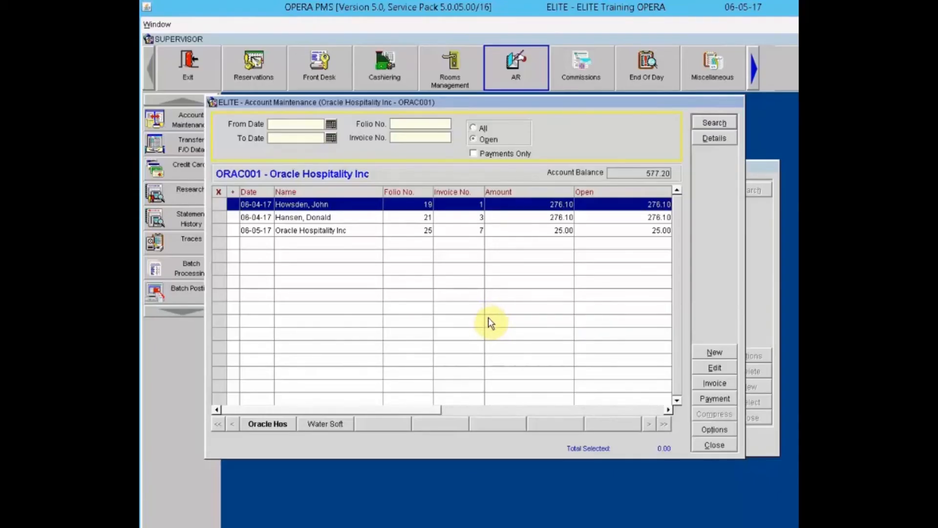
# Step: Post a 300.00 check, reference Ck# 456, as an unallocated payment
pyautogui.click(495, 218)
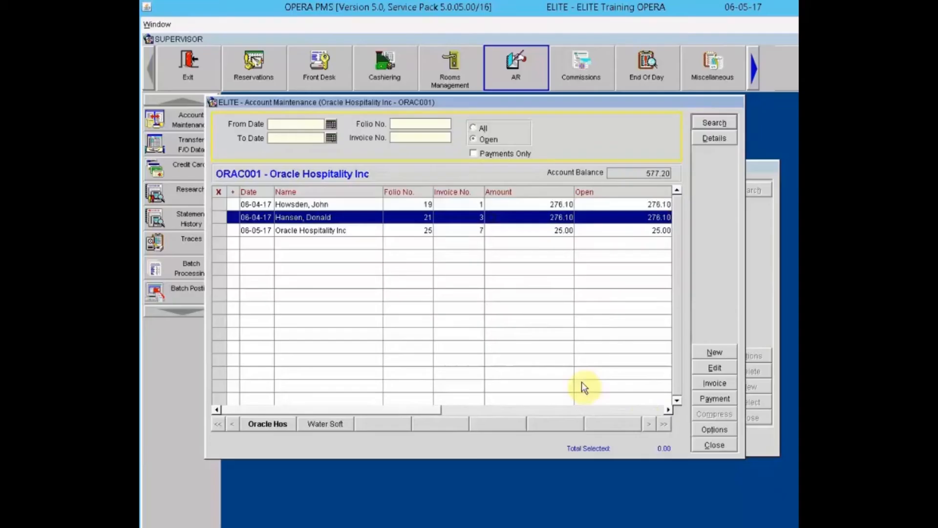
pyautogui.click(710, 397)
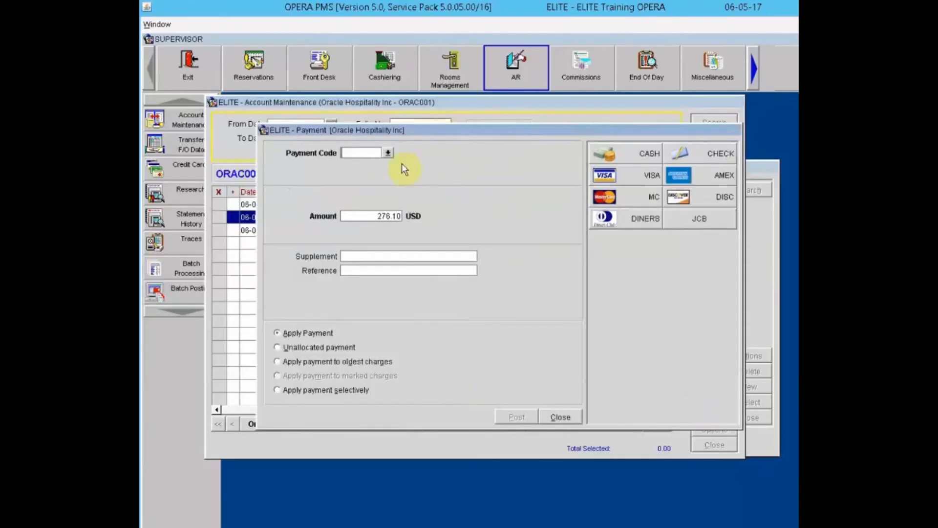
pyautogui.click(699, 152)
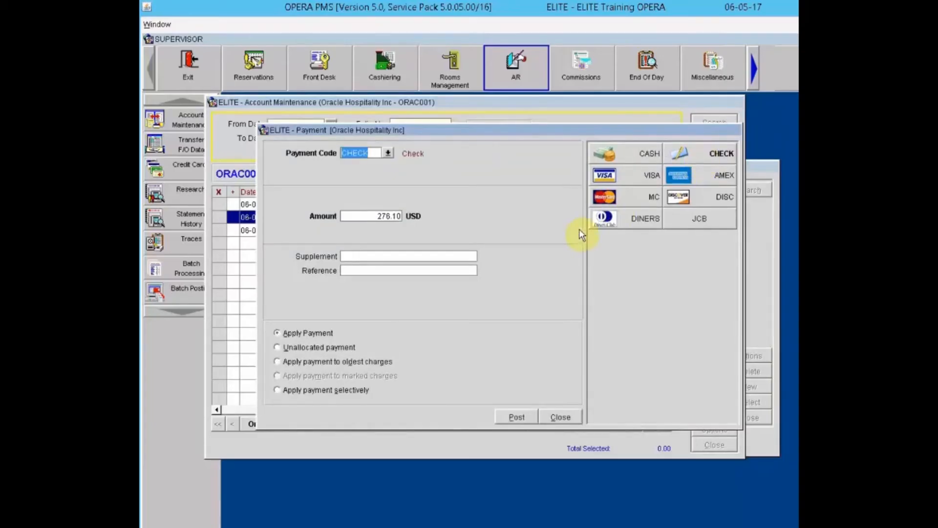
pyautogui.doubleClick(390, 216)
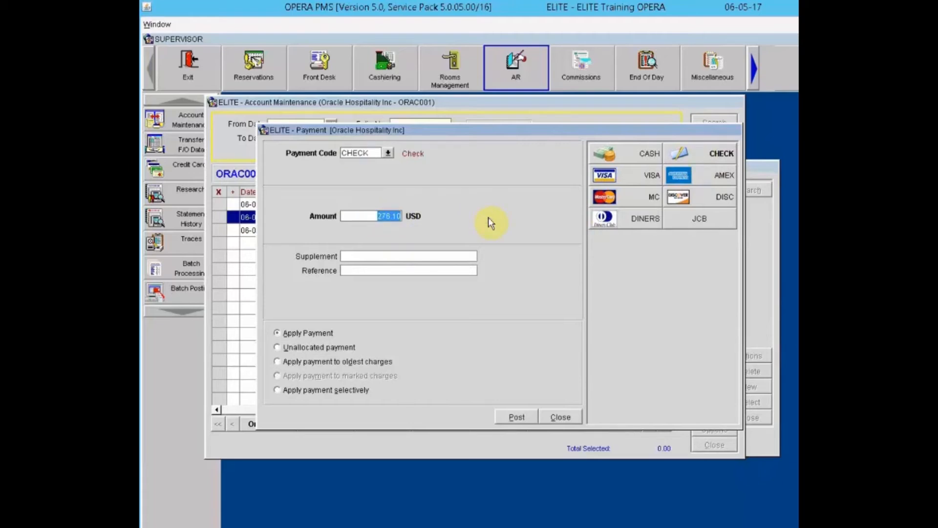
pyautogui.write('300.00')
pyautogui.press('Tab')
pyautogui.press('Tab')
pyautogui.write('Ck# 456')
pyautogui.press('Tab')
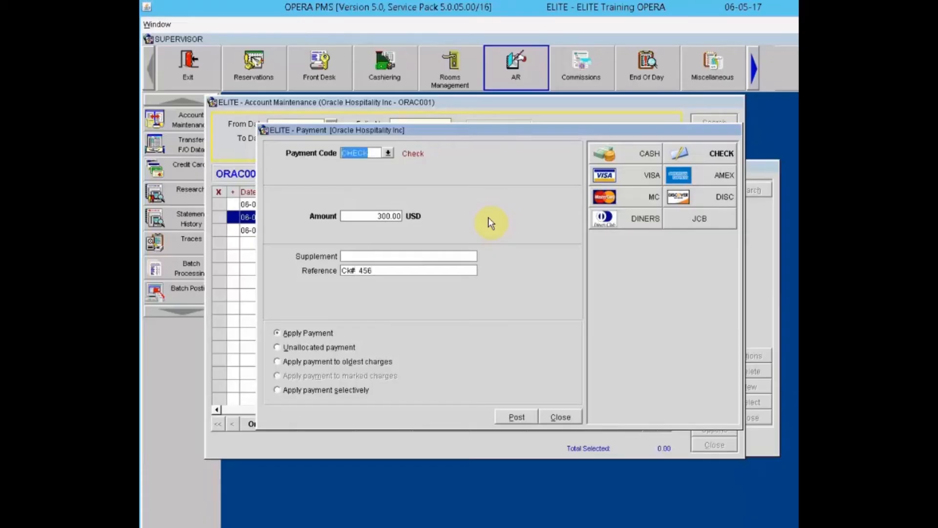
pyautogui.click(290, 347)
pyautogui.click(513, 416)
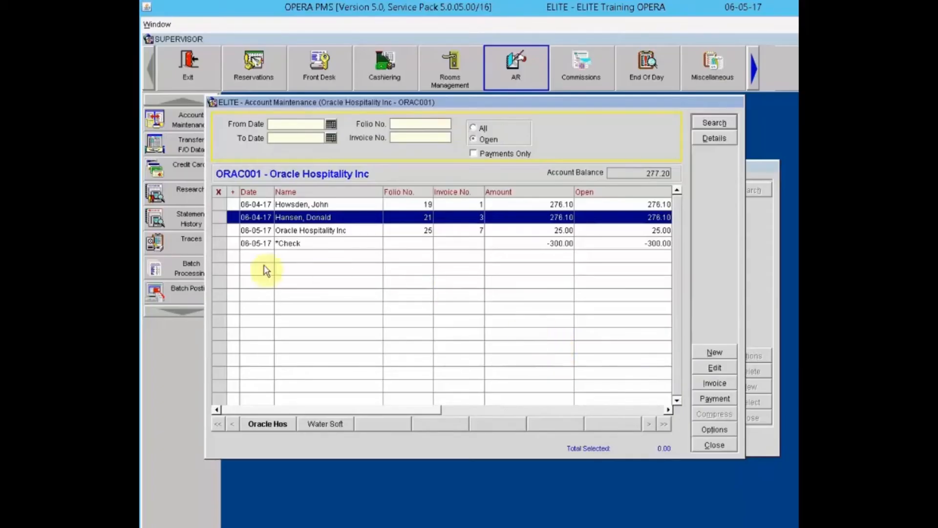
# Step: Mark the -300.00 check credit plus invoices 3 and 7, netting 1.10 selected
pyautogui.click(219, 243)
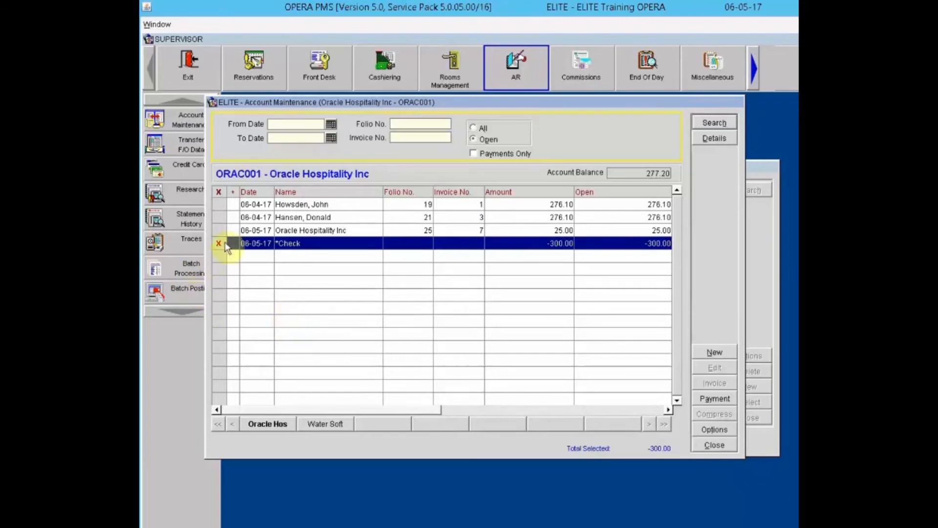
pyautogui.click(215, 218)
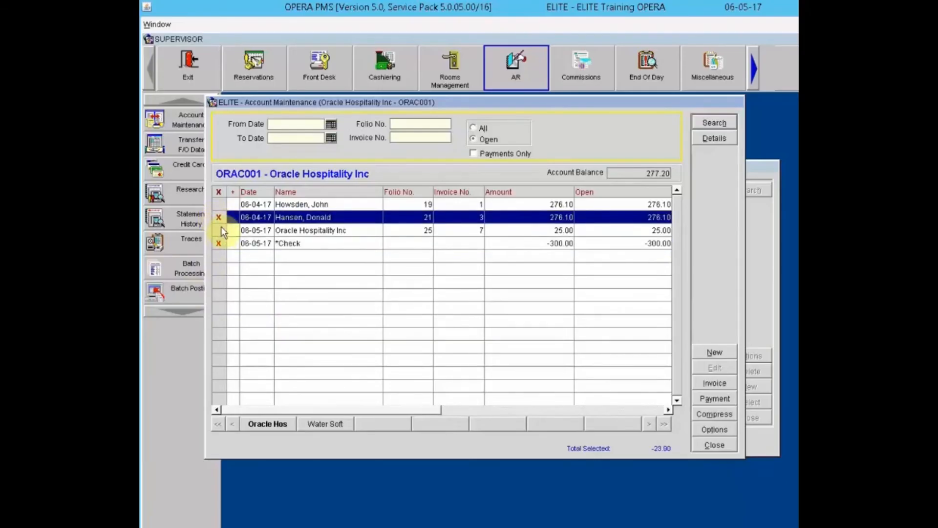
pyautogui.click(219, 230)
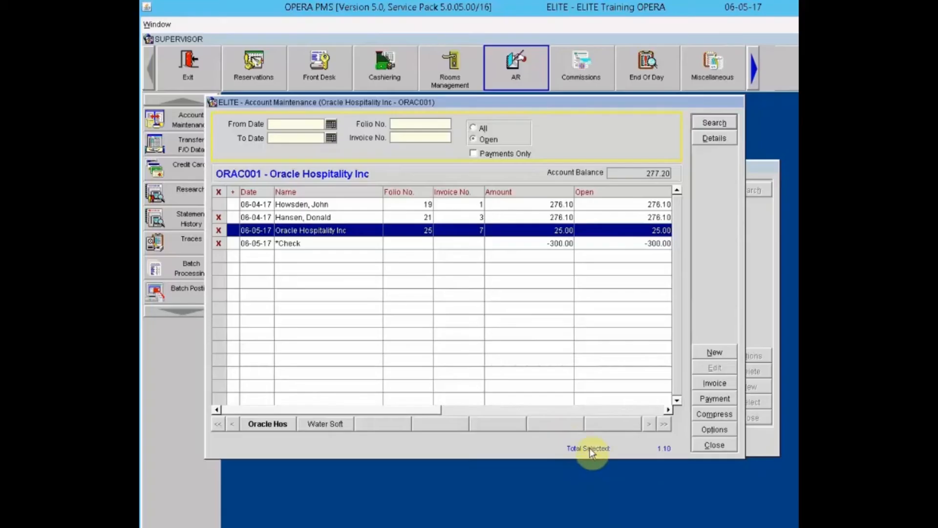
# Step: Apply the 300.00 check credit as 276.10 to invoice 3 and 23.90 to invoice 7
pyautogui.click(713, 398)
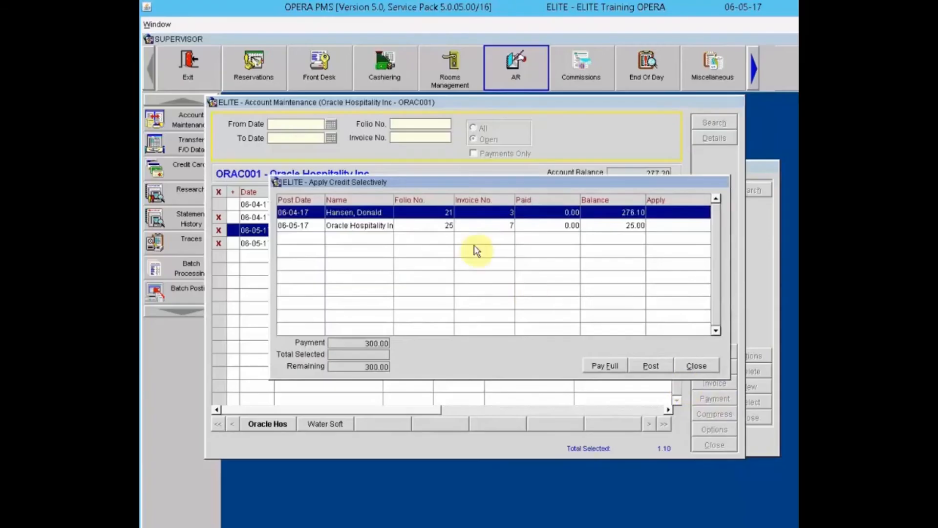
pyautogui.moveTo(472, 185); pyautogui.dragTo(434, 269)
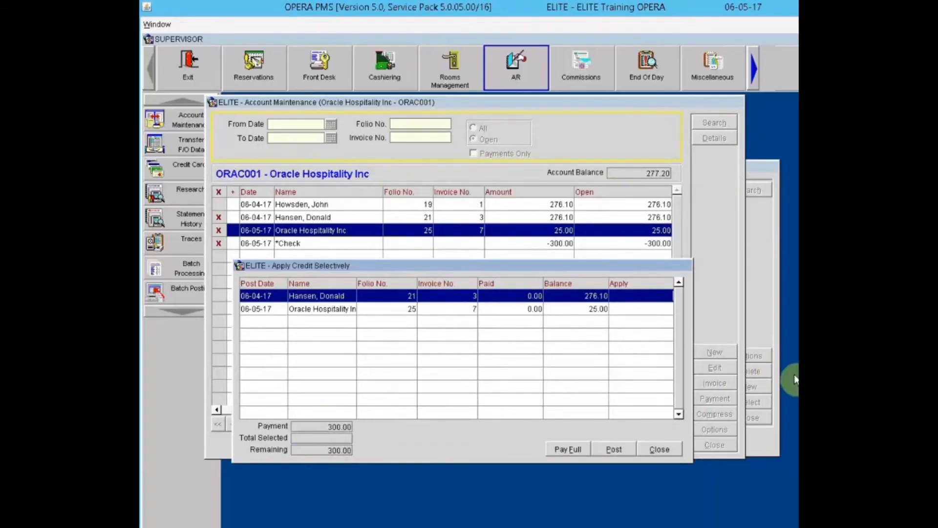
pyautogui.write('276.10')
pyautogui.click(643, 309)
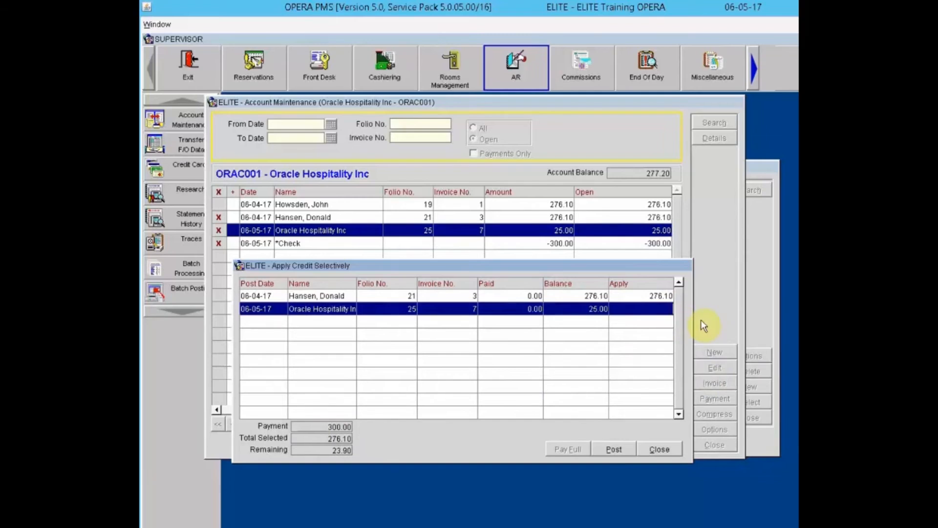
pyautogui.write('23.90')
pyautogui.click(620, 450)
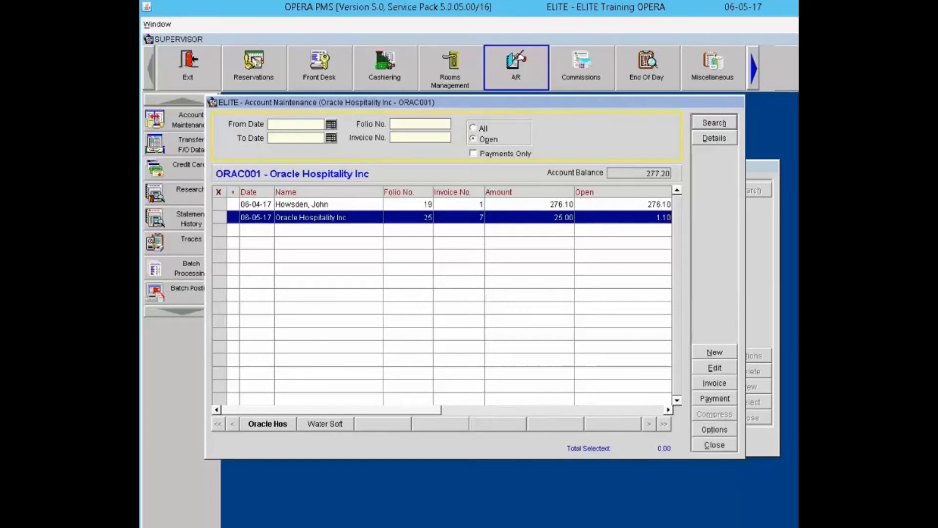
# Step: Post a 100.00 check, reference Check #33467, set to apply selectively
pyautogui.click(719, 398)
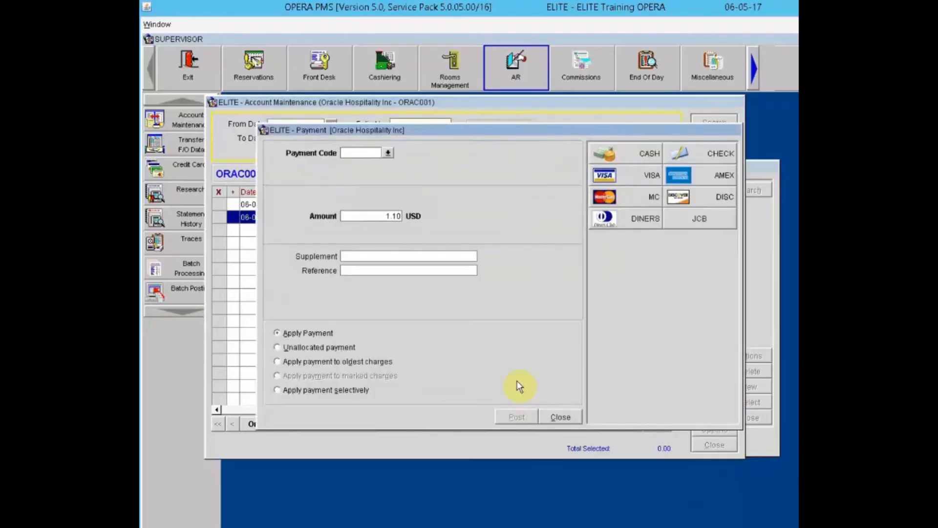
pyautogui.click(711, 156)
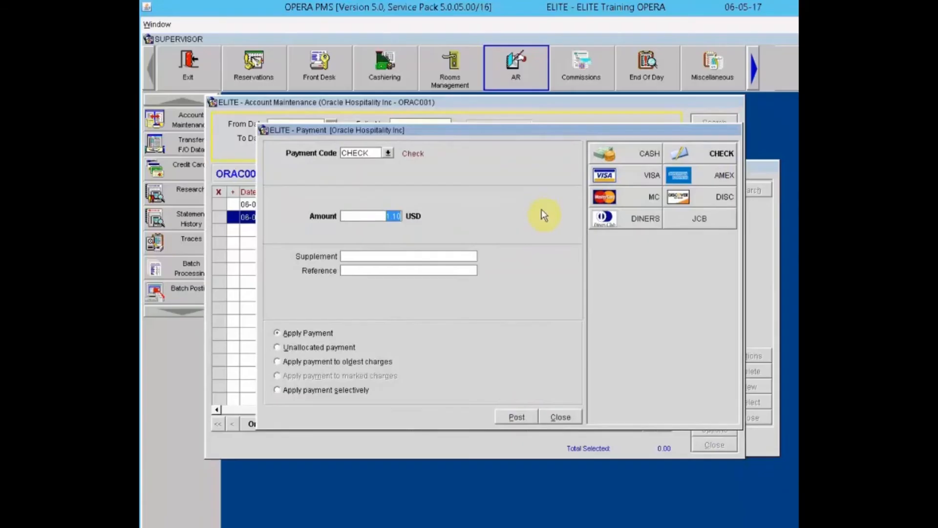
pyautogui.write('100.00')
pyautogui.click(399, 267)
pyautogui.write('Check #33467')
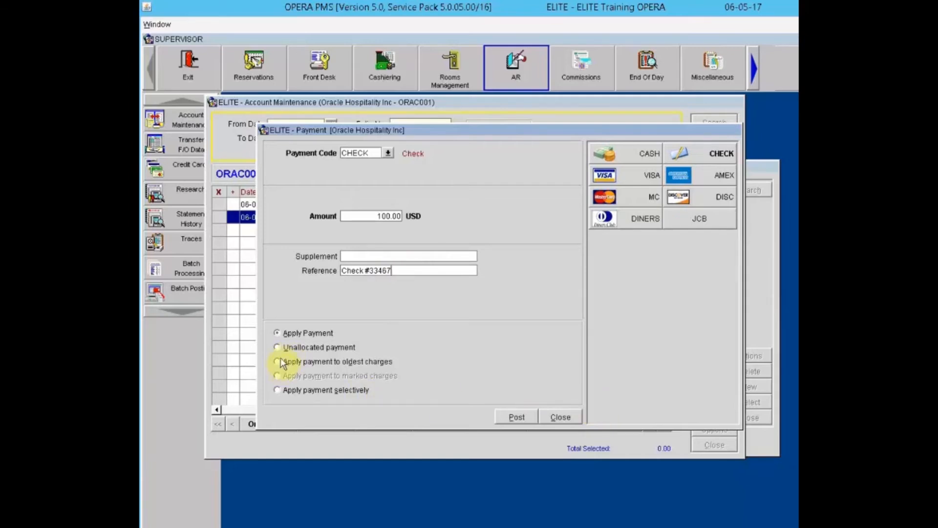
pyautogui.click(277, 391)
pyautogui.click(514, 418)
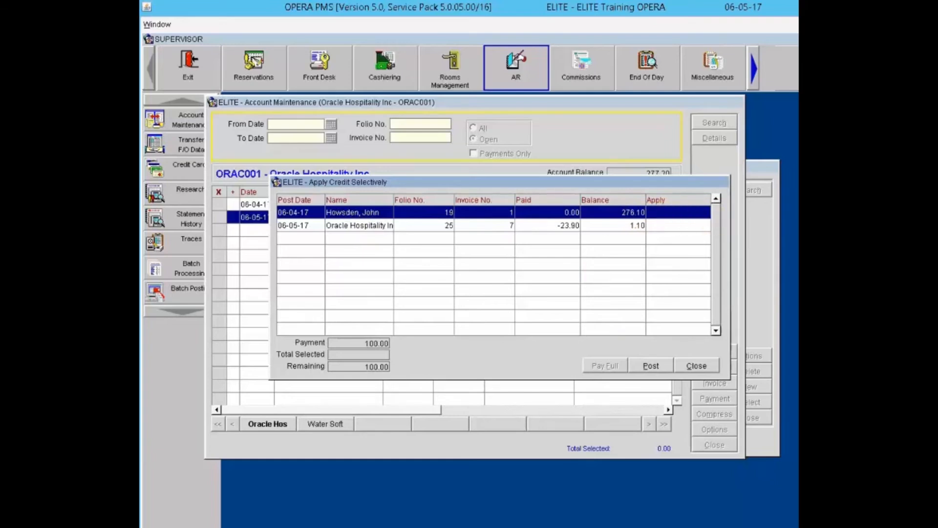
# Step: Apply the 100.00 check as 98.90 to invoice 1 and 1.10 to invoice 7
pyautogui.write('5')
pyautogui.press('BackSpace')
pyautogui.click(683, 212)
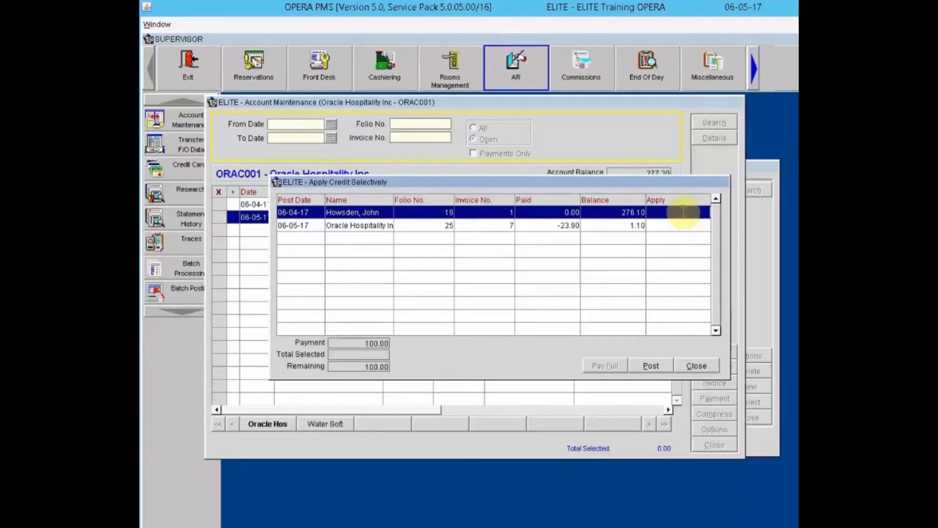
pyautogui.write('98.90')
pyautogui.press('Tab')
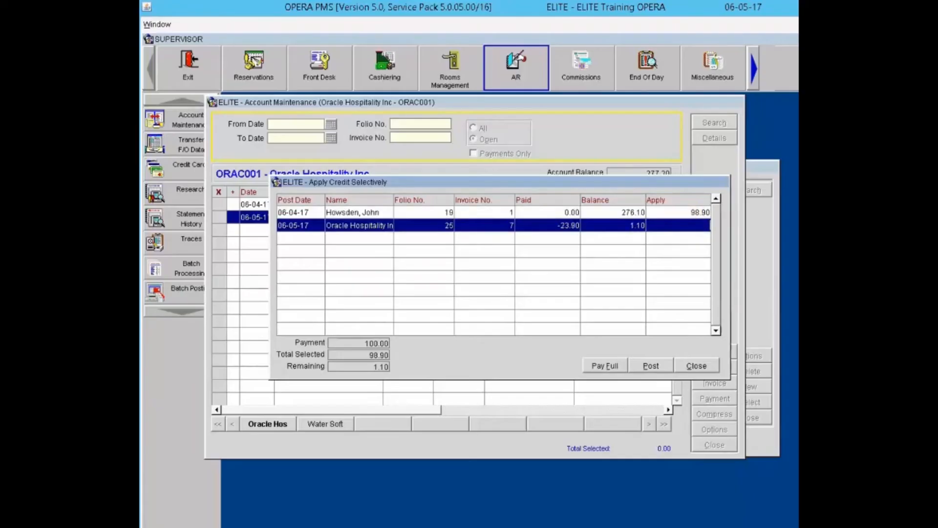
pyautogui.write('1.10')
pyautogui.click(608, 368)
pyautogui.click(653, 366)
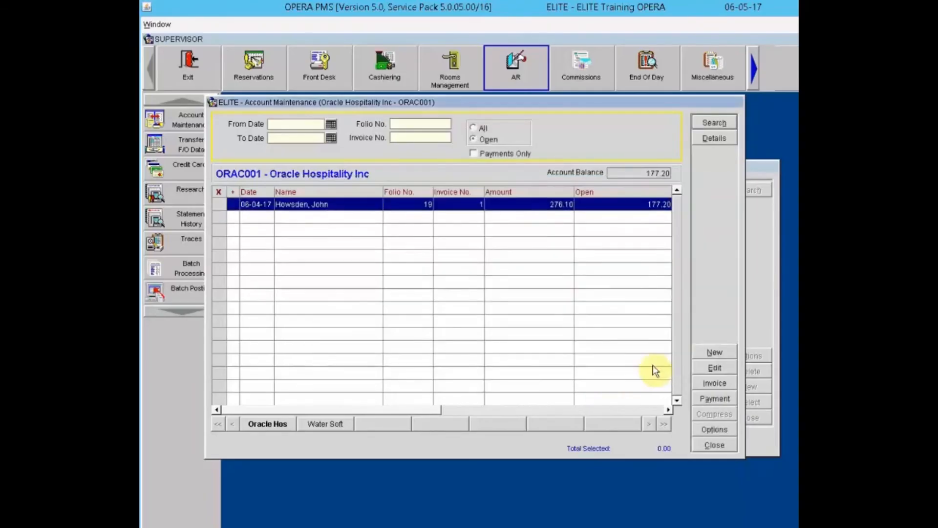
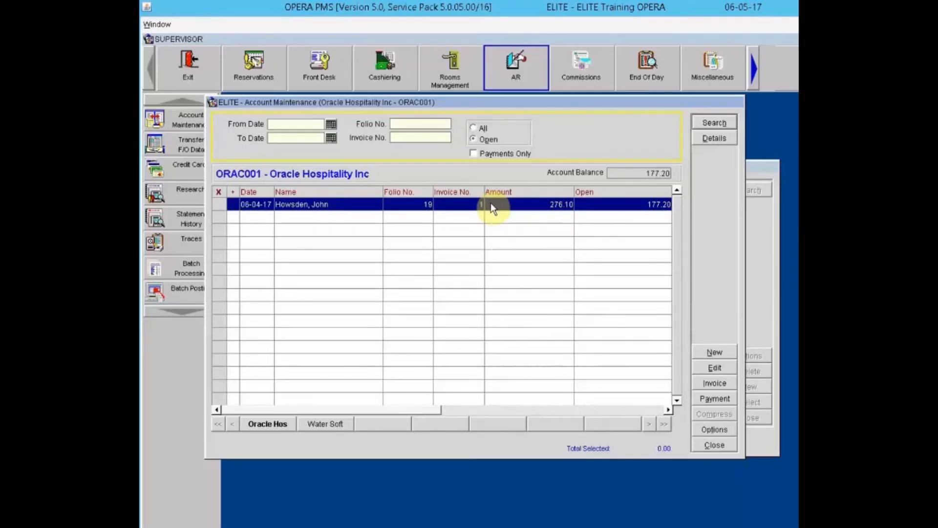
# Step: Unapply the Check 9001 payment from the guest's 276.10 invoice, leaving a -100.00 open credit
pyautogui.rightClick(490, 203)
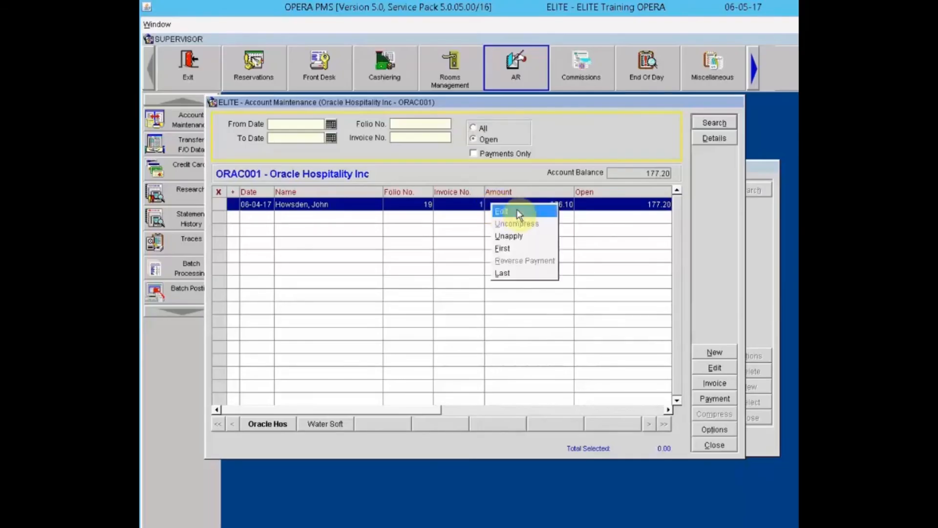
pyautogui.click(515, 235)
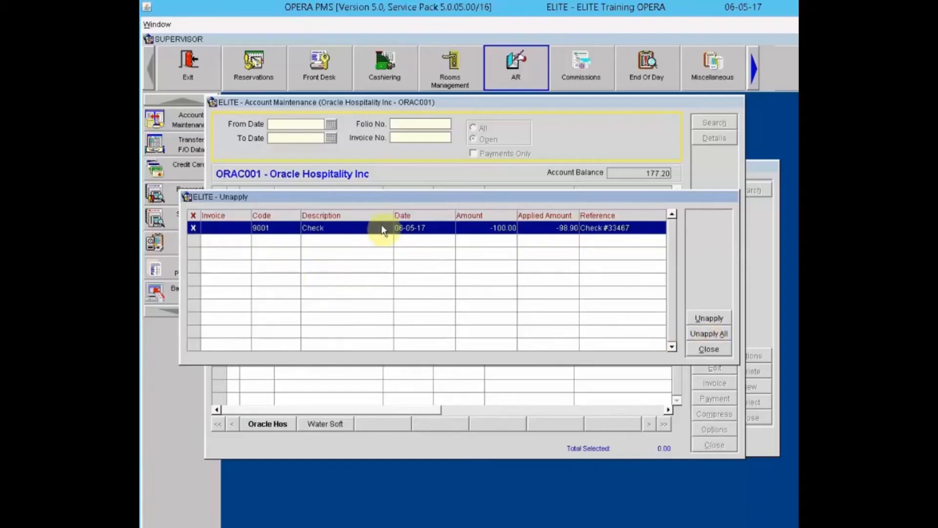
pyautogui.click(705, 335)
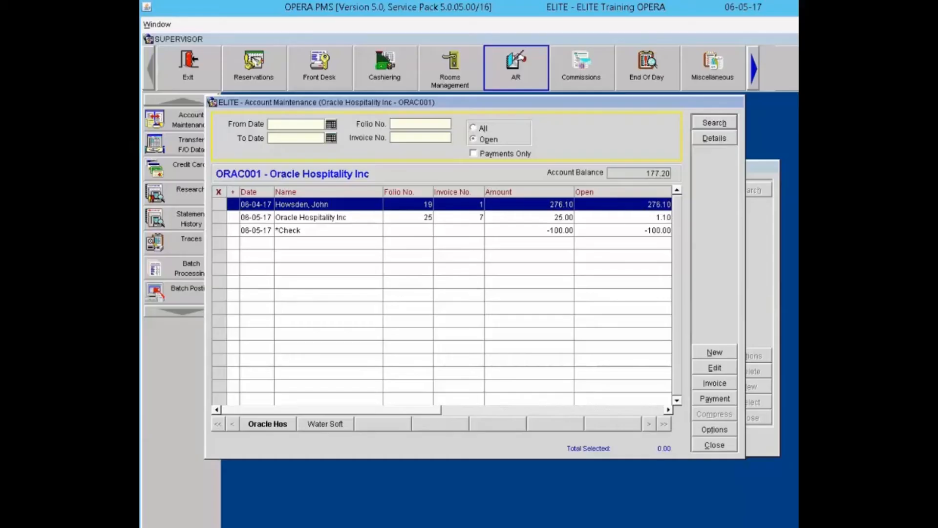
# Step: Mark and reverse the standalone -100.00 check payment, raising the balance to 277.20
pyautogui.click(537, 230)
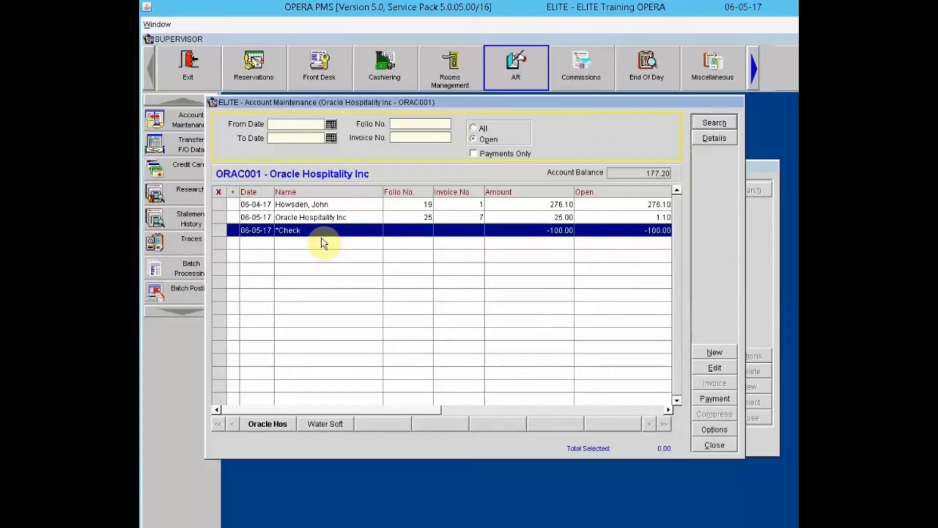
pyautogui.click(219, 230)
pyautogui.rightClick(356, 236)
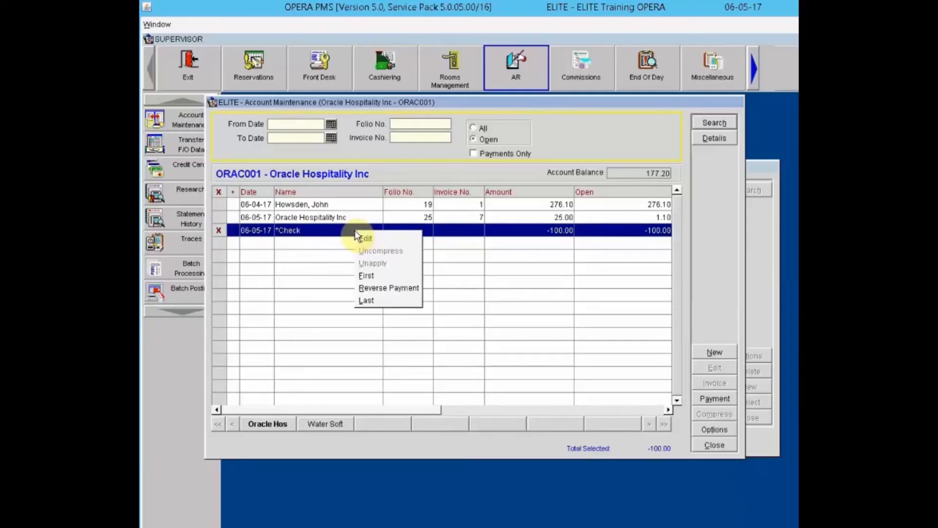
pyautogui.click(374, 287)
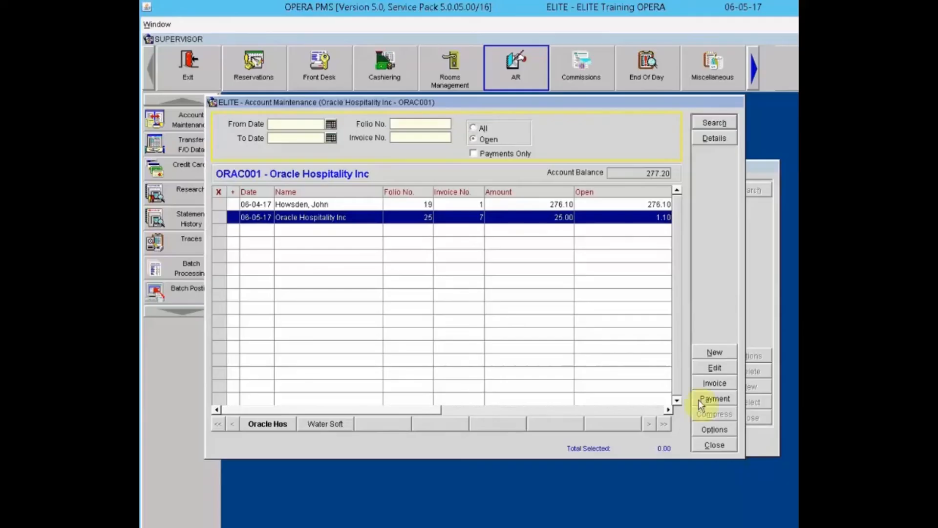
# Step: Start a new invoice and select the guest's profile through a name search
pyautogui.click(723, 352)
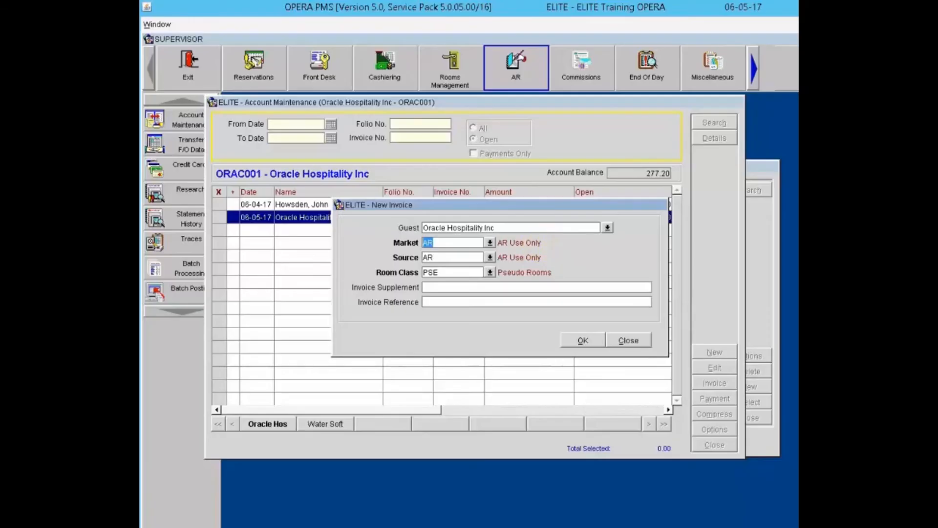
pyautogui.click(607, 227)
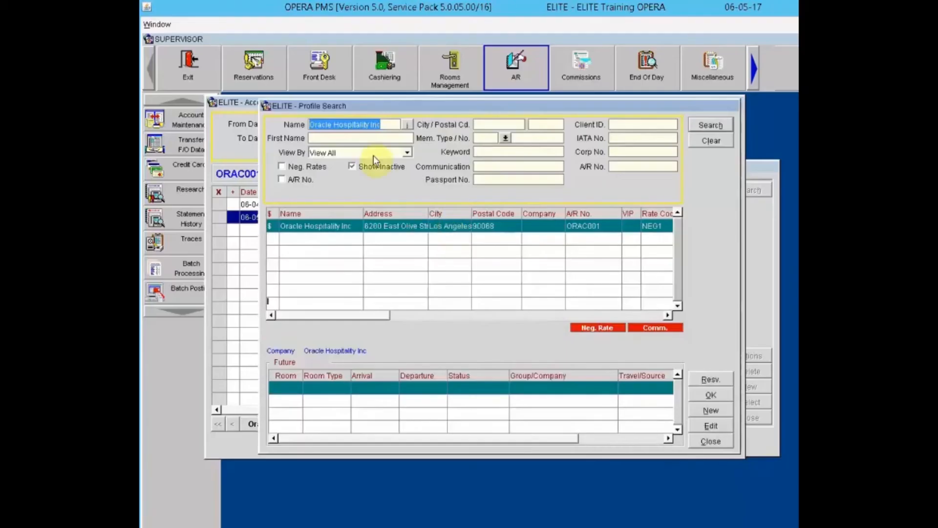
pyautogui.click(711, 140)
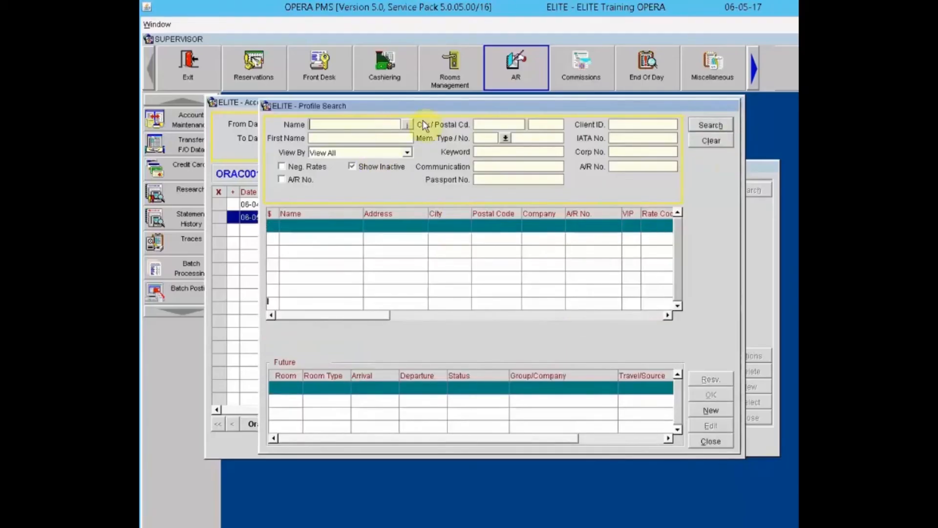
pyautogui.click(360, 129)
pyautogui.write('hows')
pyautogui.press('Return')
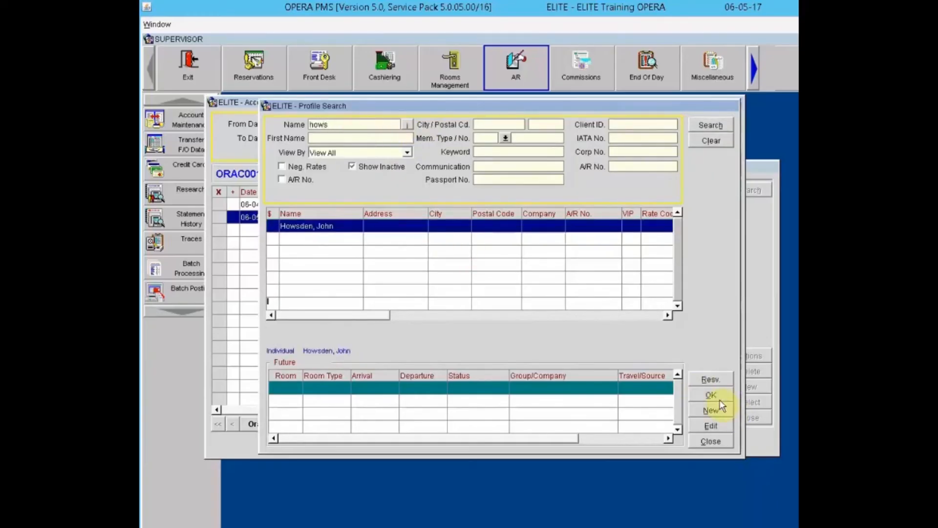
pyautogui.click(718, 397)
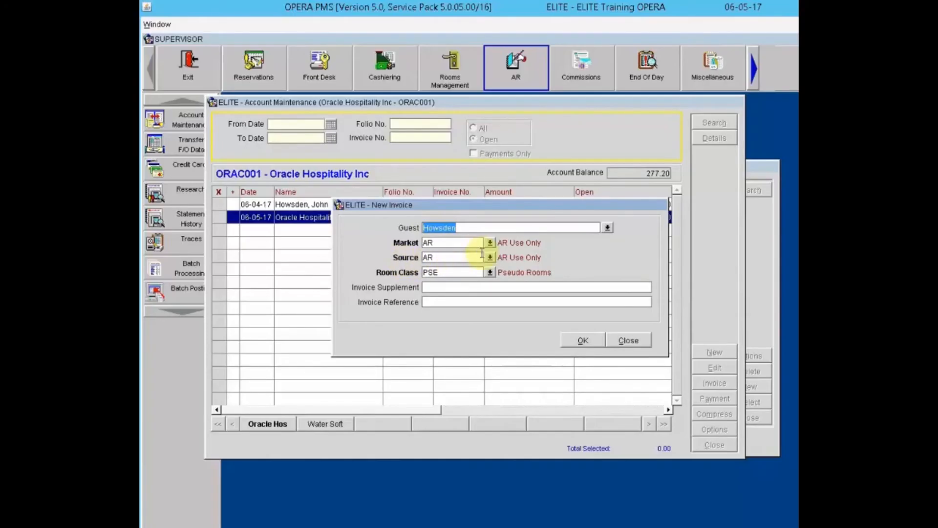
# Step: Keep market/source AR and enter 'Parking Charges - <guest surname>' as supplement and reference
pyautogui.click(493, 243)
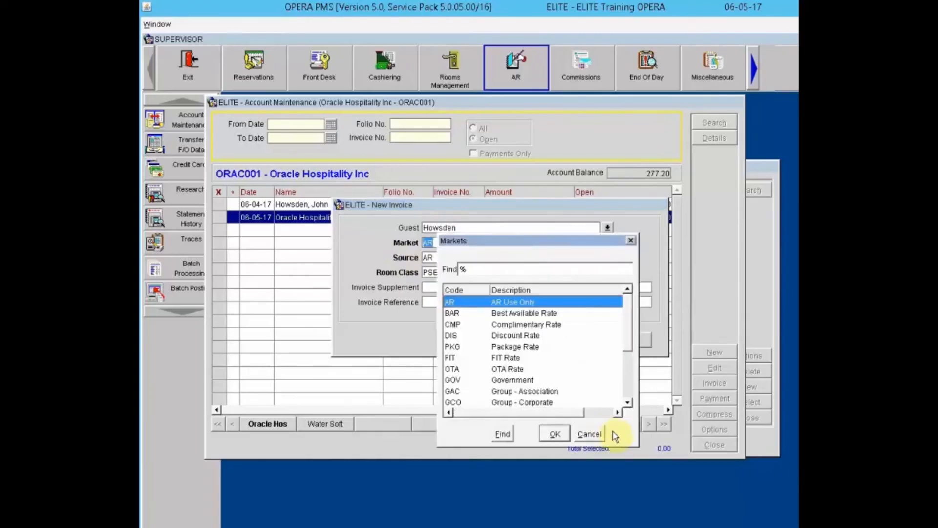
pyautogui.click(591, 434)
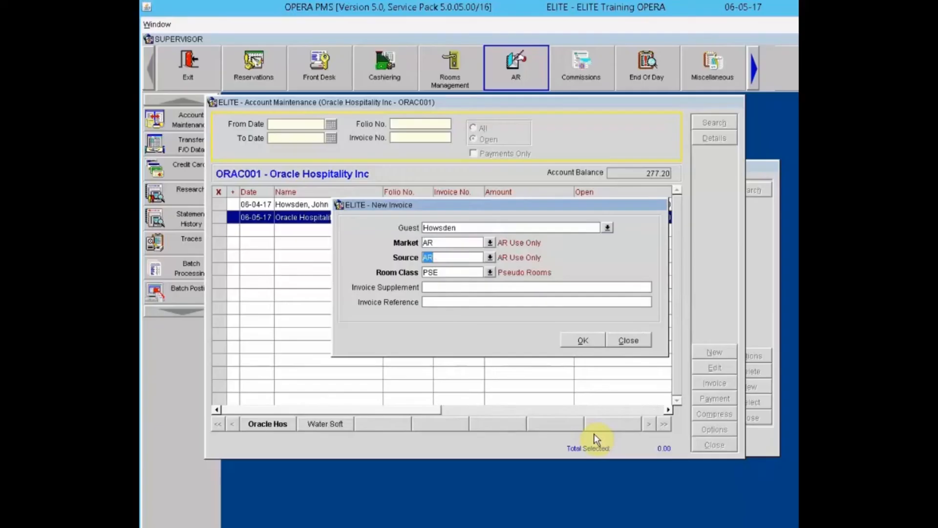
pyautogui.click(442, 286)
pyautogui.write('Parking')
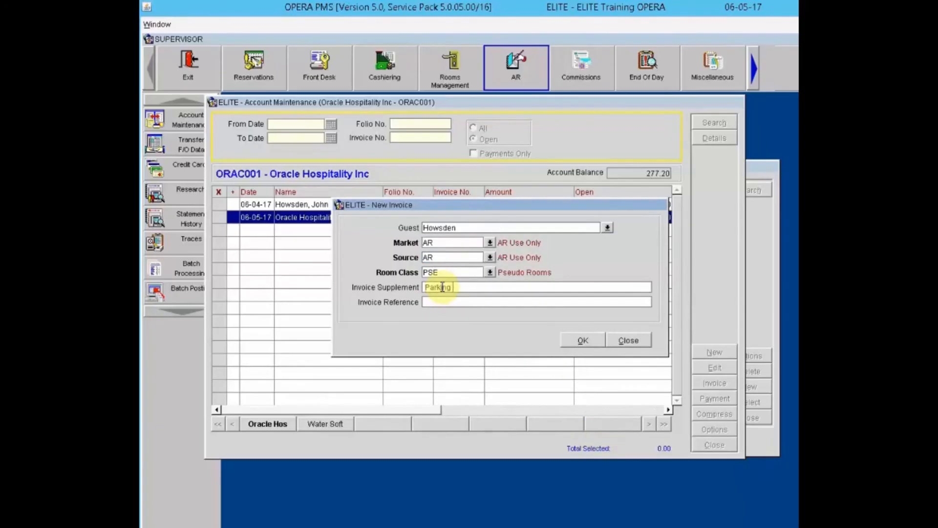
pyautogui.write(' Charges - Howsden')
pyautogui.press('Tab')
pyautogui.write('Parking Charges - ')
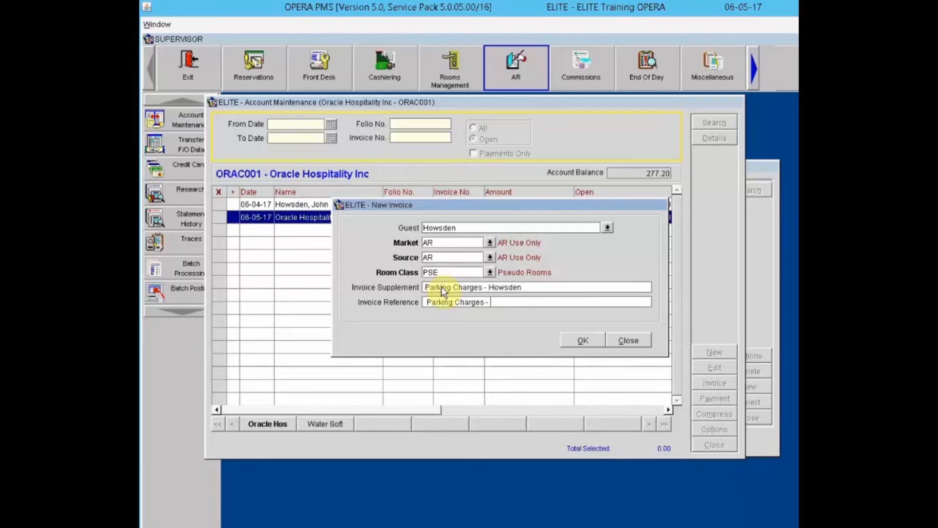
pyautogui.write('Howsden')
# Step: Confirm the invoice and enter a 20.00 line with code 5015 Guest Self Parking
pyautogui.click(581, 341)
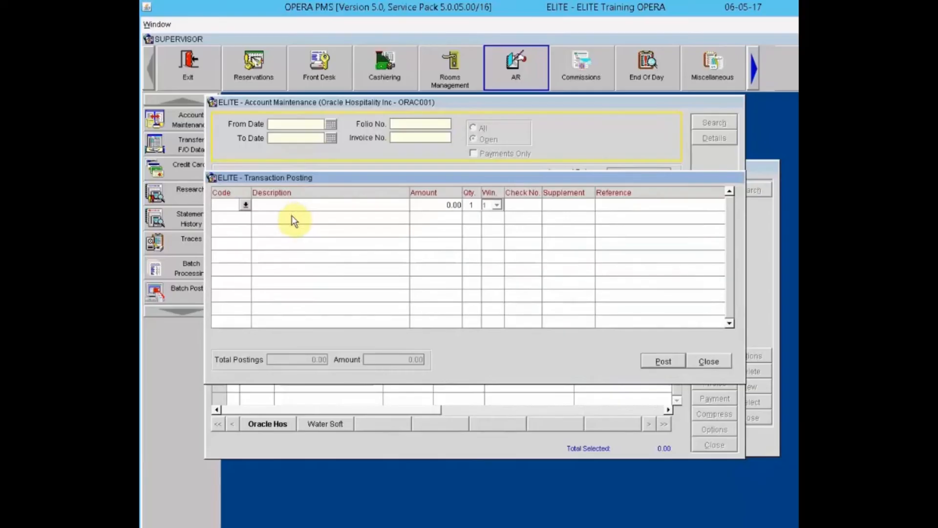
pyautogui.click(245, 205)
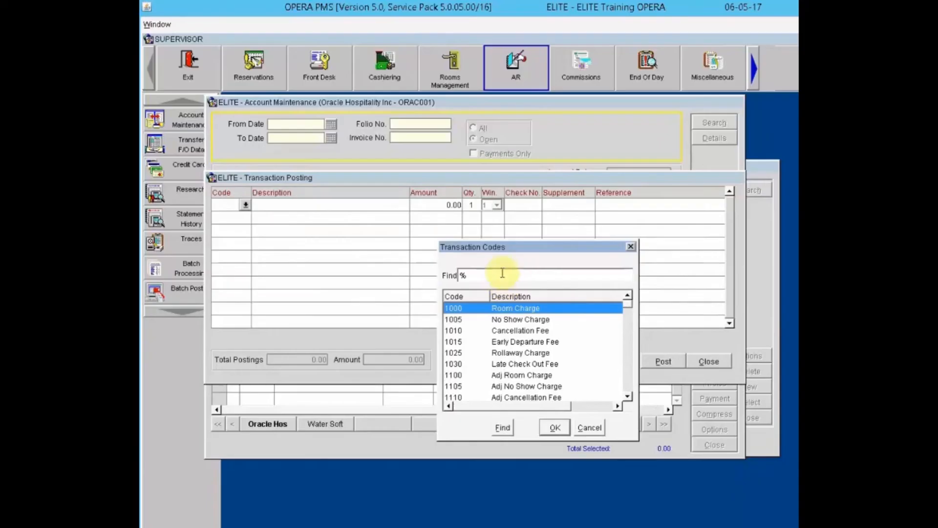
pyautogui.write('501')
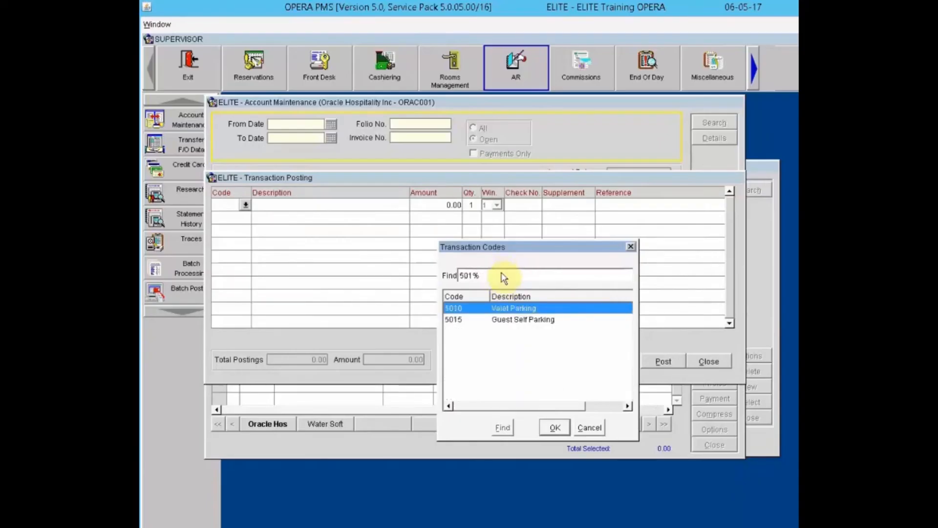
pyautogui.click(511, 320)
pyautogui.click(556, 427)
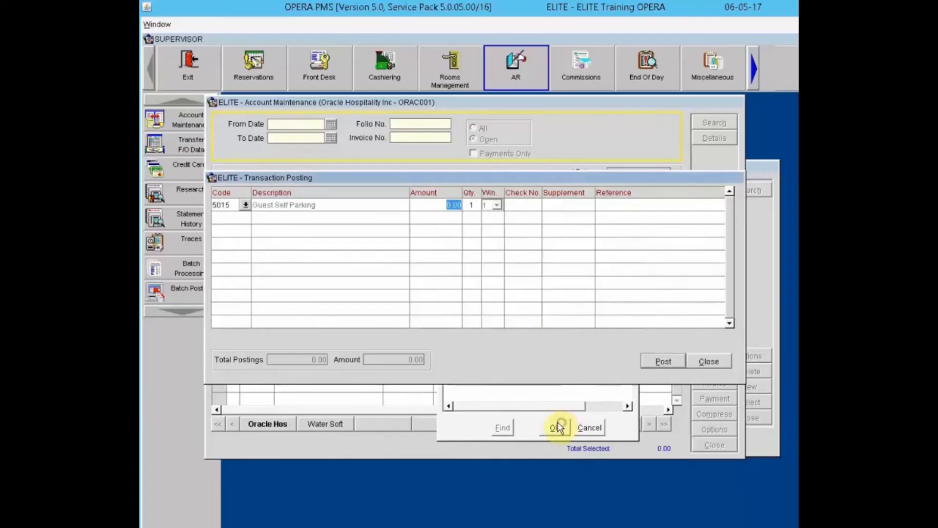
pyautogui.write('20.00')
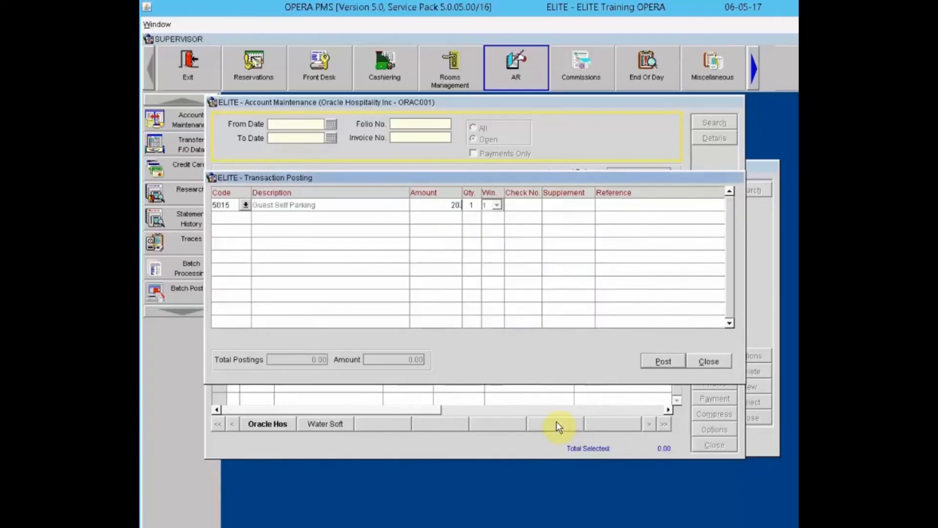
pyautogui.press('Tab')
pyautogui.press('Tab')
pyautogui.press('Tab')
# Step: Give the line supplement and reference 'Parking - 06/01/17' and post the charge
pyautogui.click(550, 206)
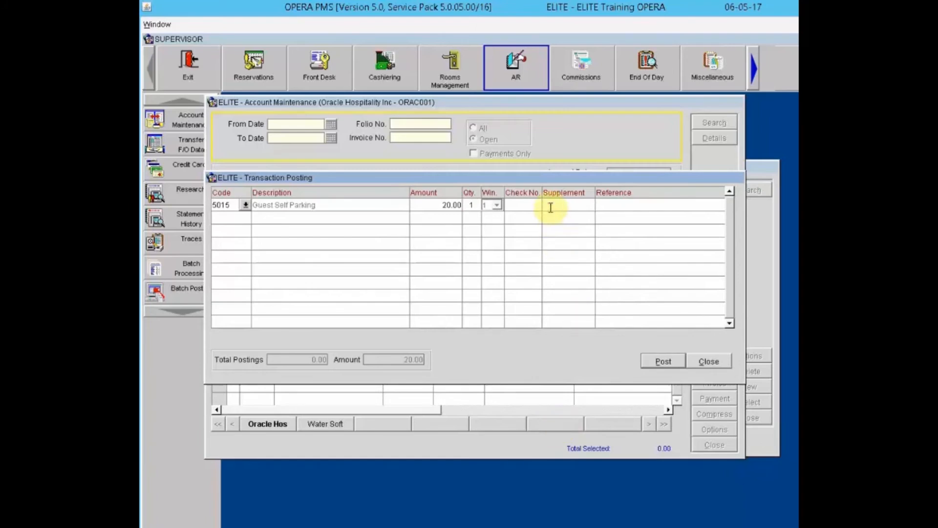
pyautogui.write('Pa')
pyautogui.write('rking - ')
pyautogui.write('06/')
pyautogui.write('01/')
pyautogui.write('17')
pyautogui.press('Tab')
pyautogui.write('Parking - 06/')
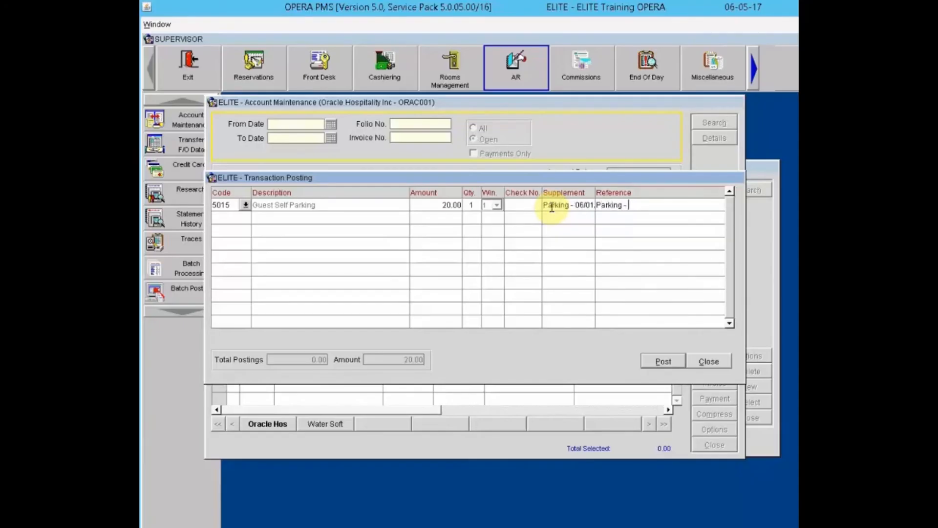
pyautogui.write('01/17')
pyautogui.click(662, 360)
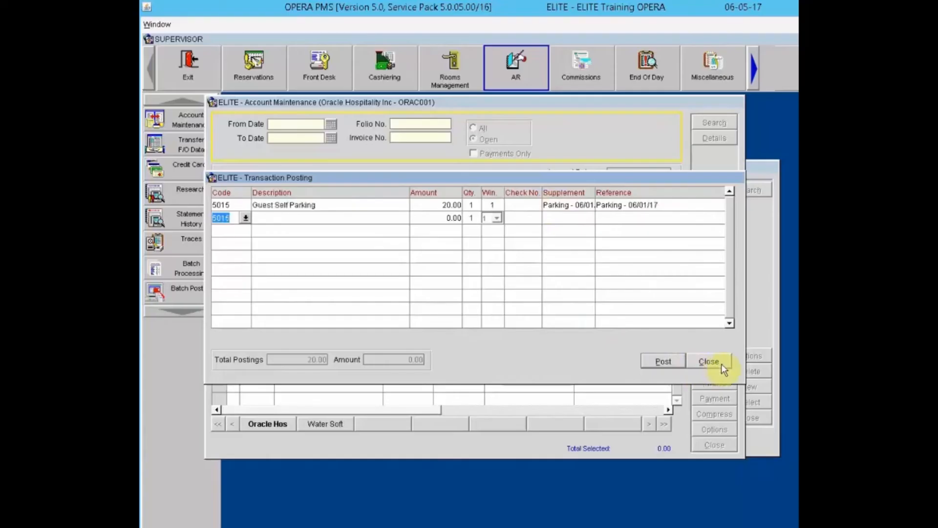
pyautogui.click(717, 362)
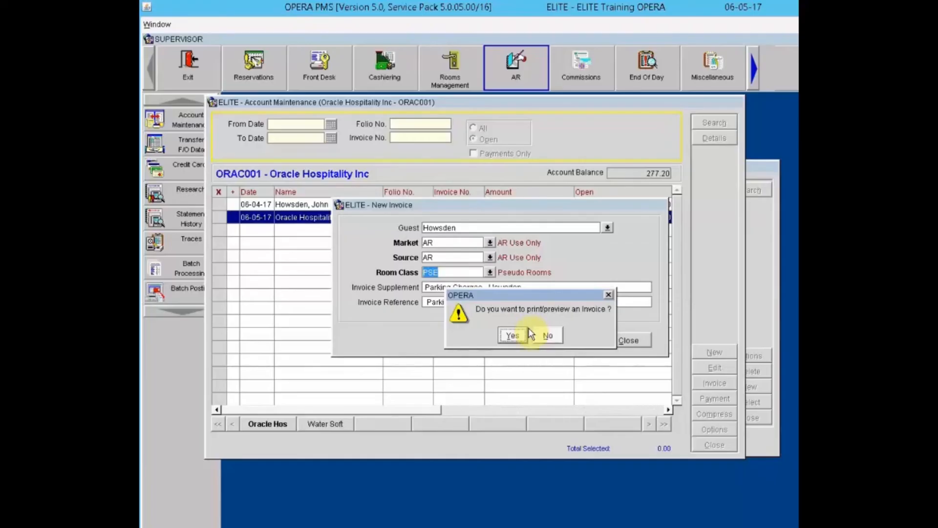
# Step: Skip printing invoice 8, then clear all selection marks so Total Selected is 0.00
pyautogui.click(550, 334)
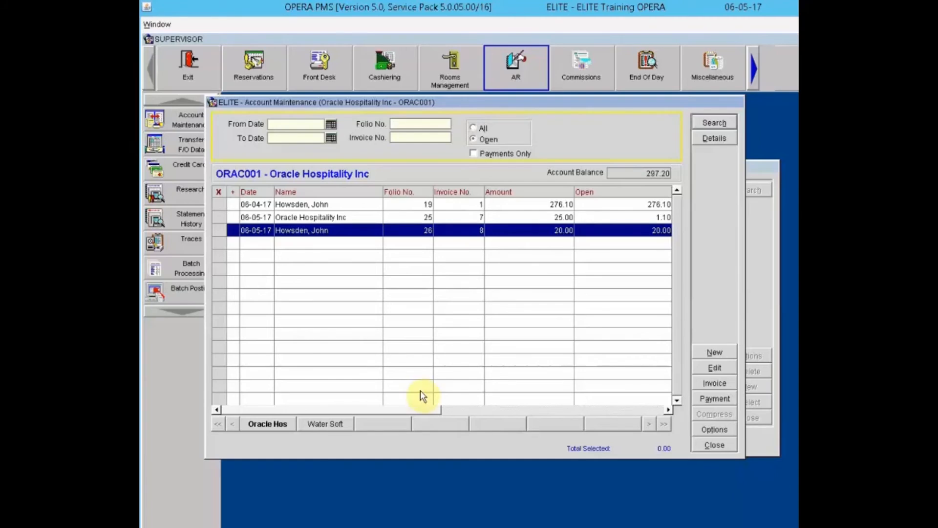
pyautogui.click(220, 217)
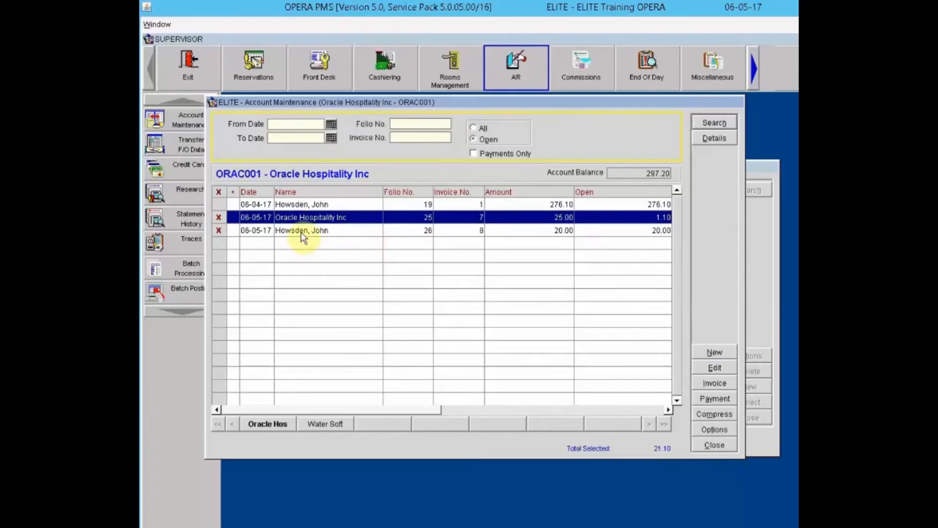
pyautogui.click(219, 217)
pyautogui.click(217, 231)
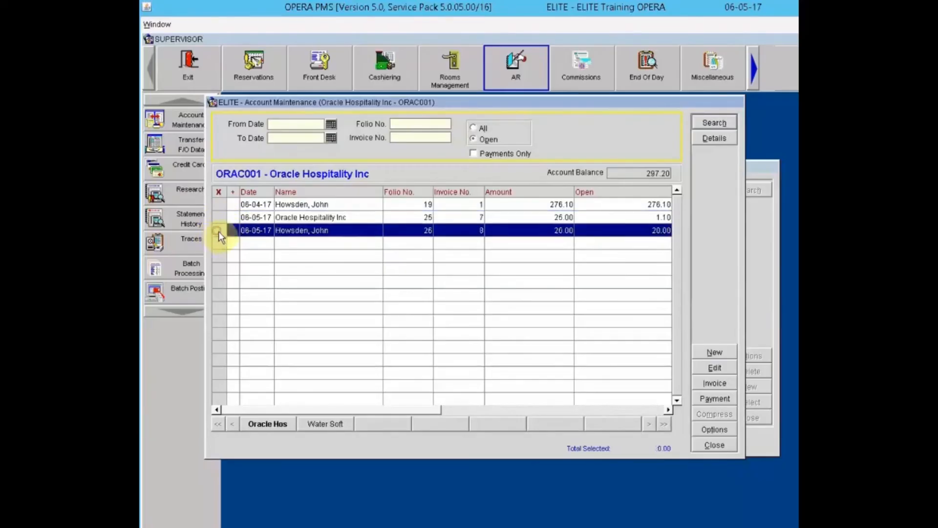
pyautogui.click(723, 429)
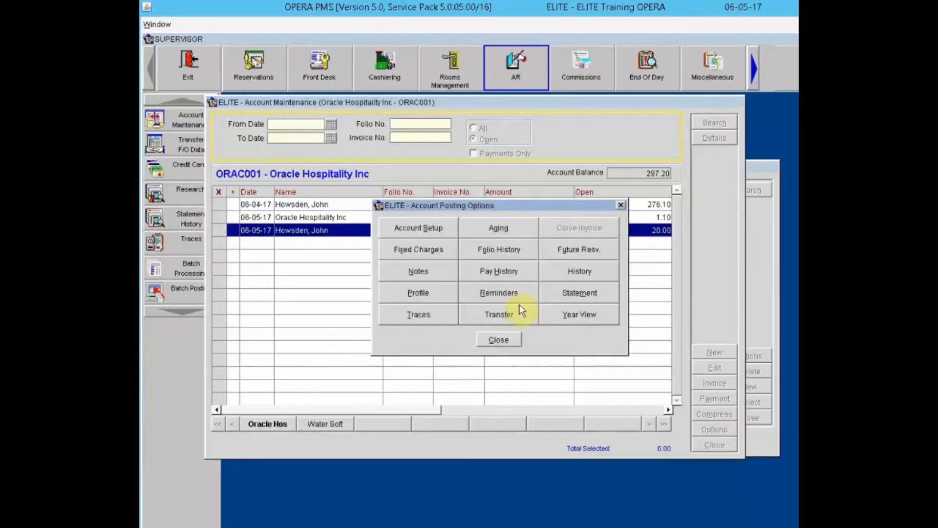
pyautogui.click(424, 236)
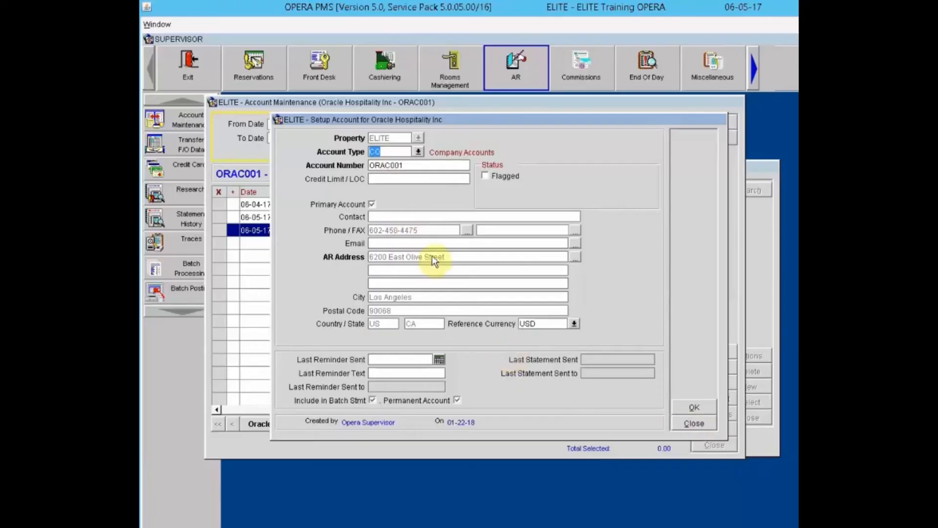
pyautogui.click(411, 217)
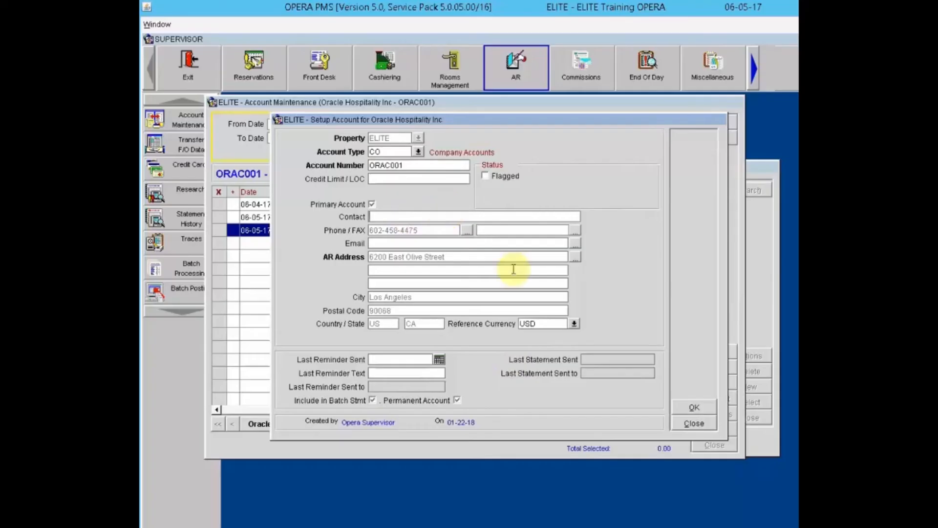
pyautogui.click(699, 408)
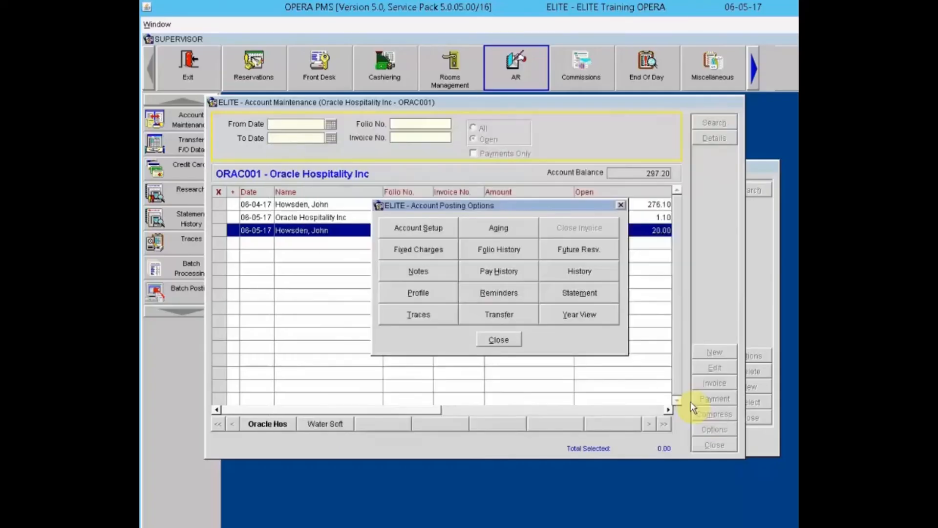
pyautogui.click(490, 233)
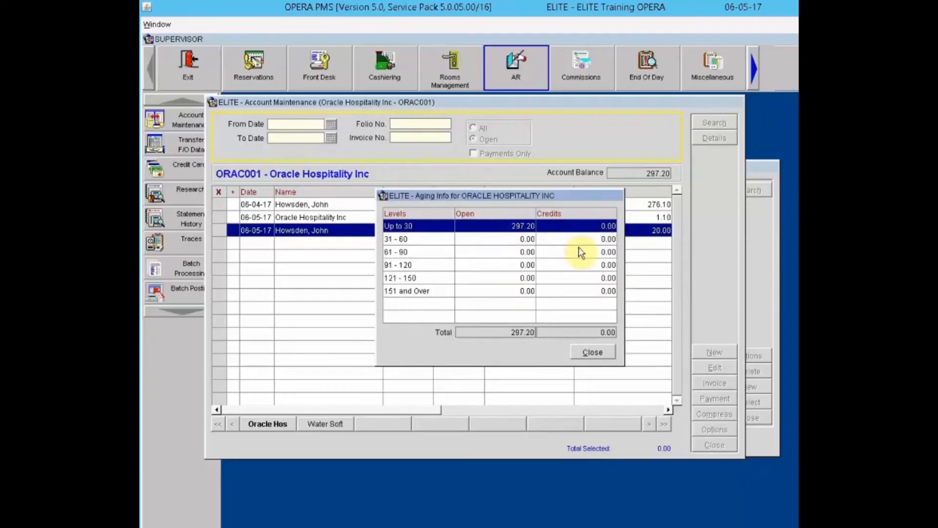
pyautogui.click(600, 358)
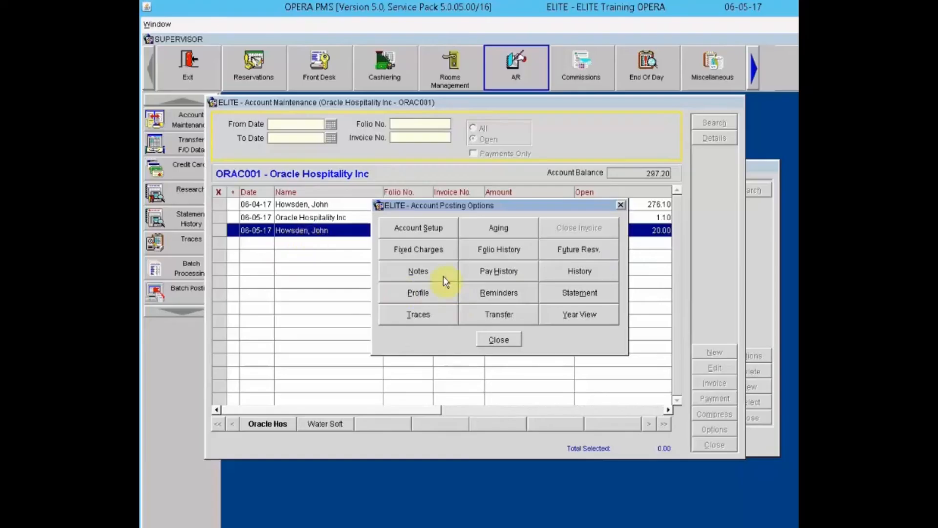
pyautogui.click(419, 248)
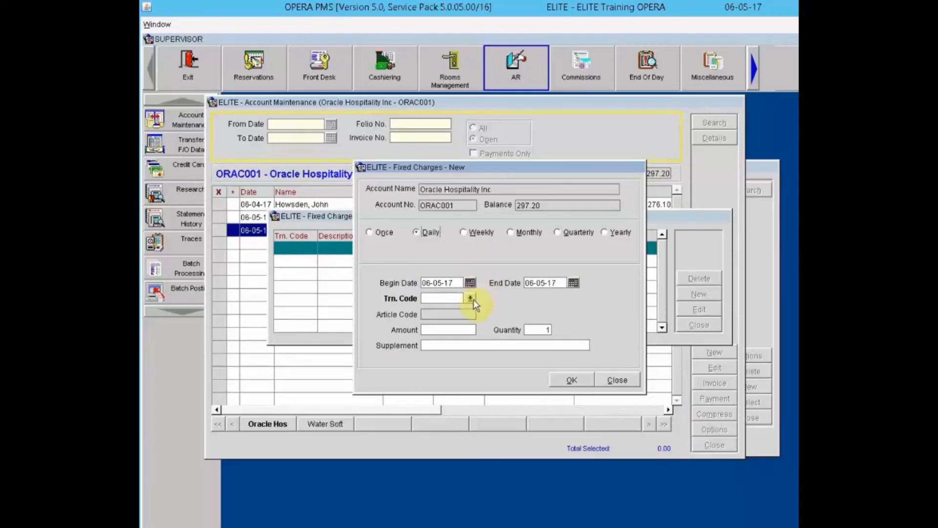
pyautogui.click(618, 381)
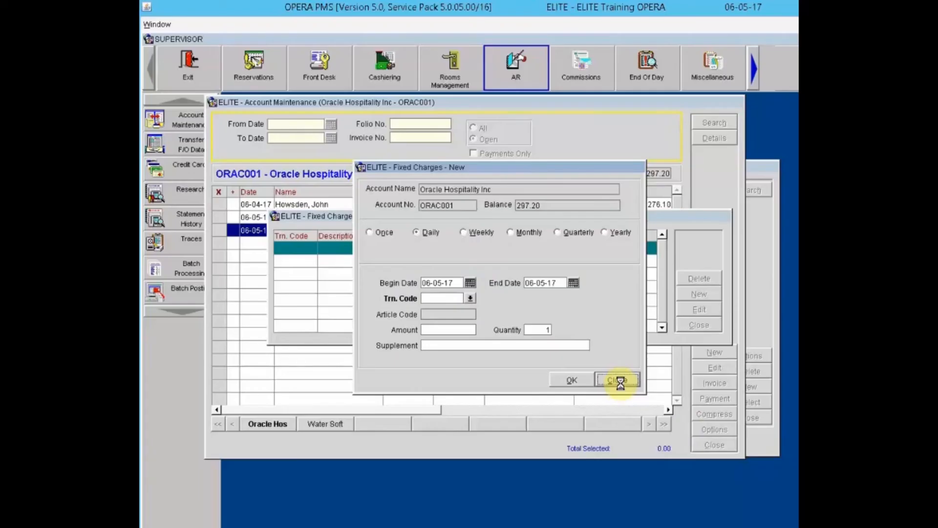
pyautogui.click(700, 325)
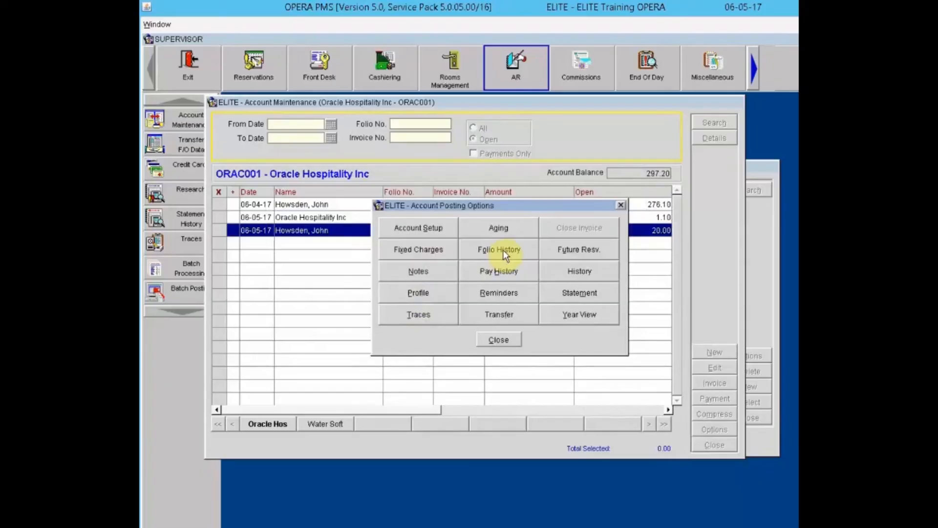
pyautogui.click(503, 251)
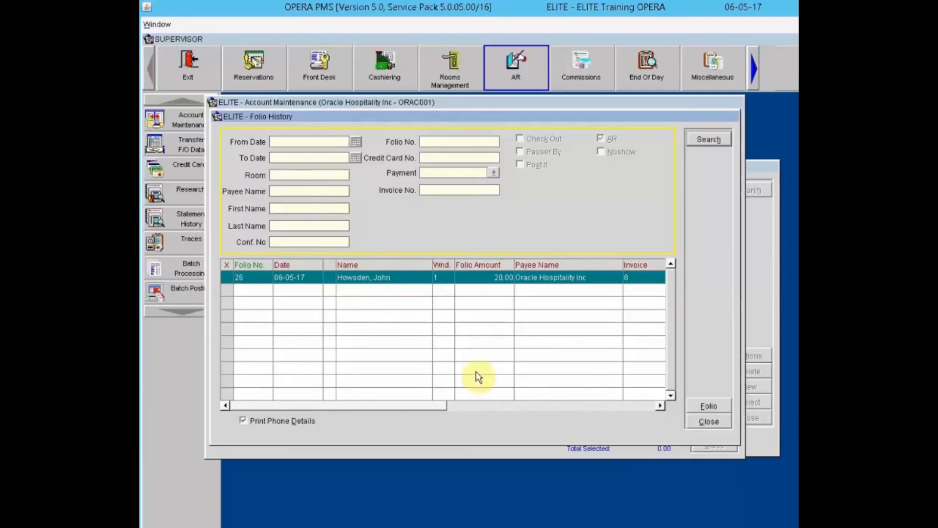
pyautogui.click(724, 423)
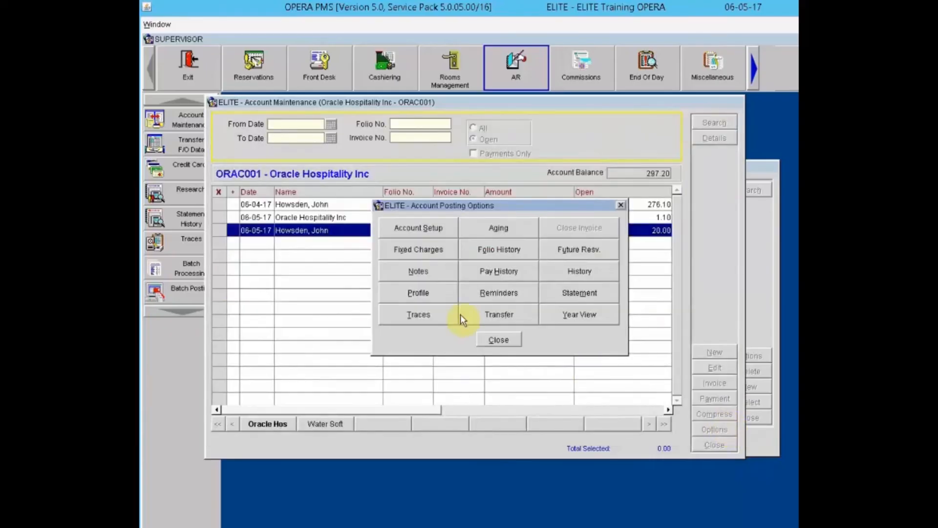
pyautogui.click(578, 251)
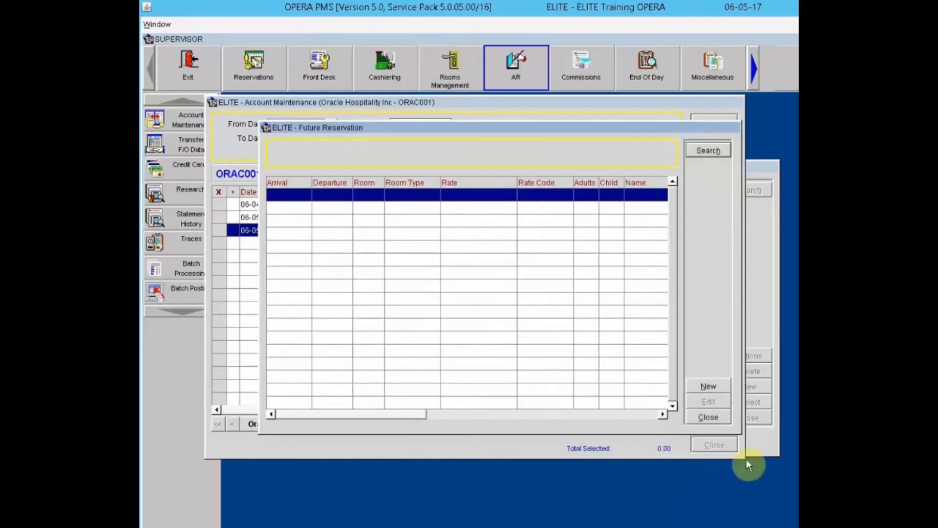
pyautogui.click(709, 418)
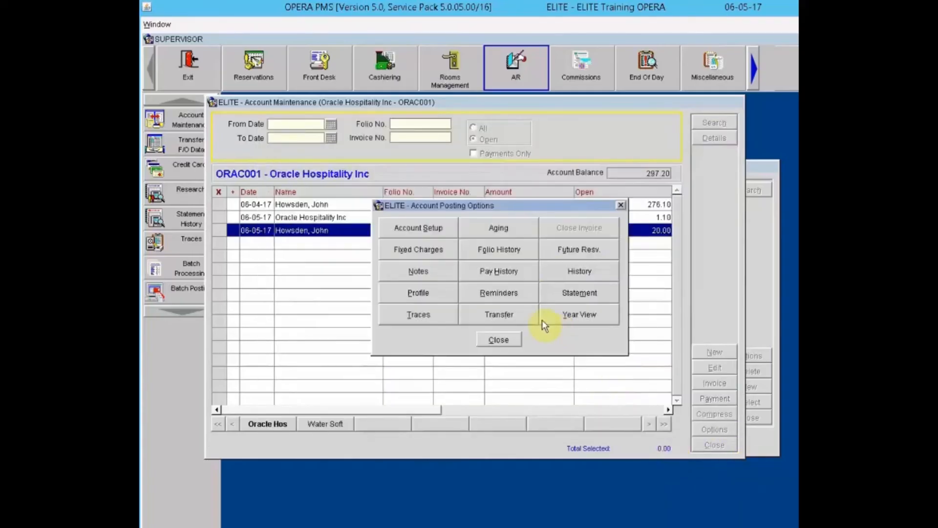
pyautogui.click(433, 273)
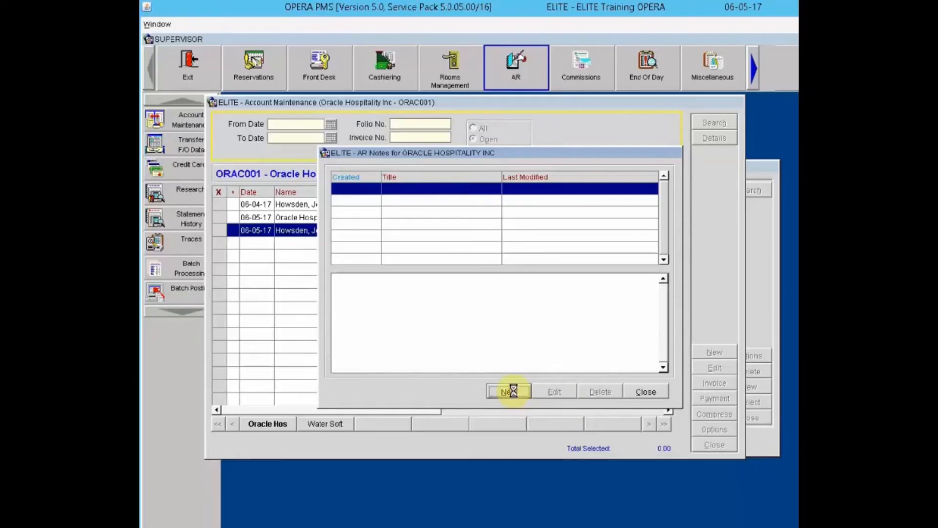
# Step: Save an AR note titled 'Note' reading 'Check has been mailed', then close Notes and posting options
pyautogui.click(402, 212)
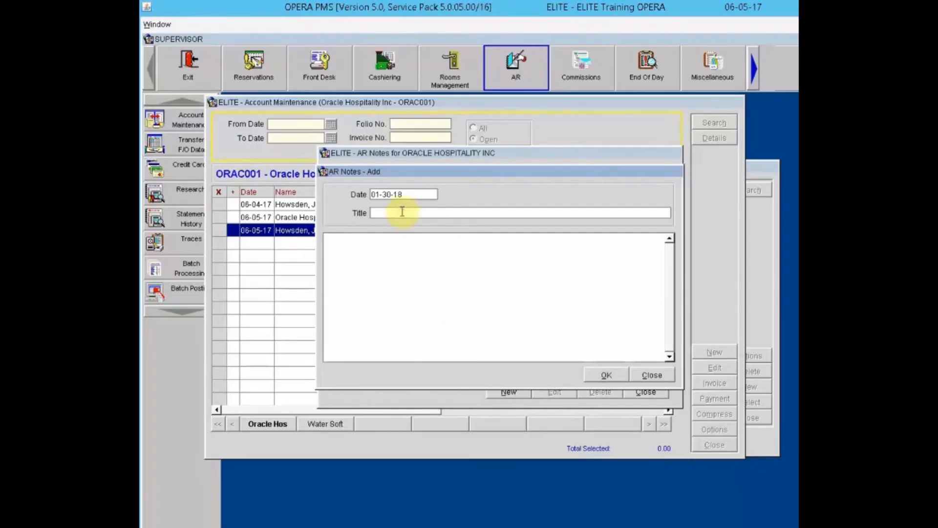
pyautogui.write('Note')
pyautogui.press('Tab')
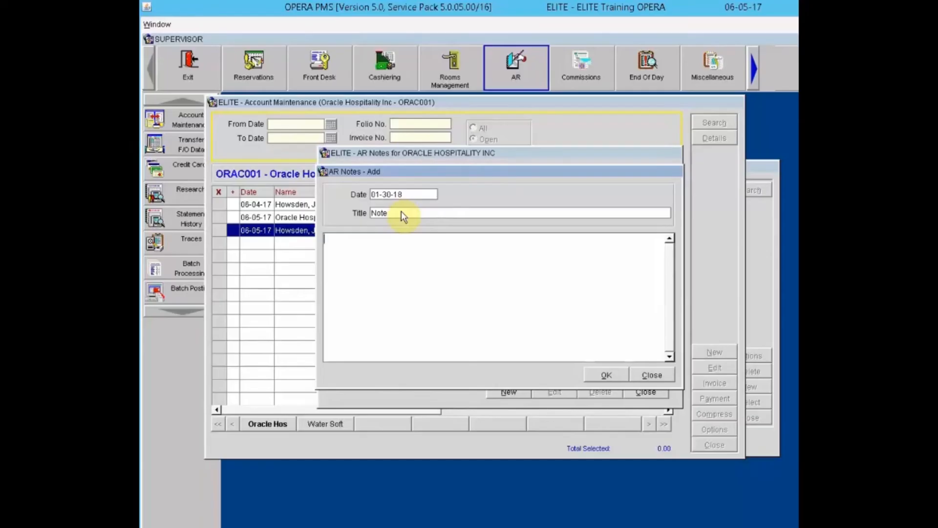
pyautogui.write('Check has been mailed')
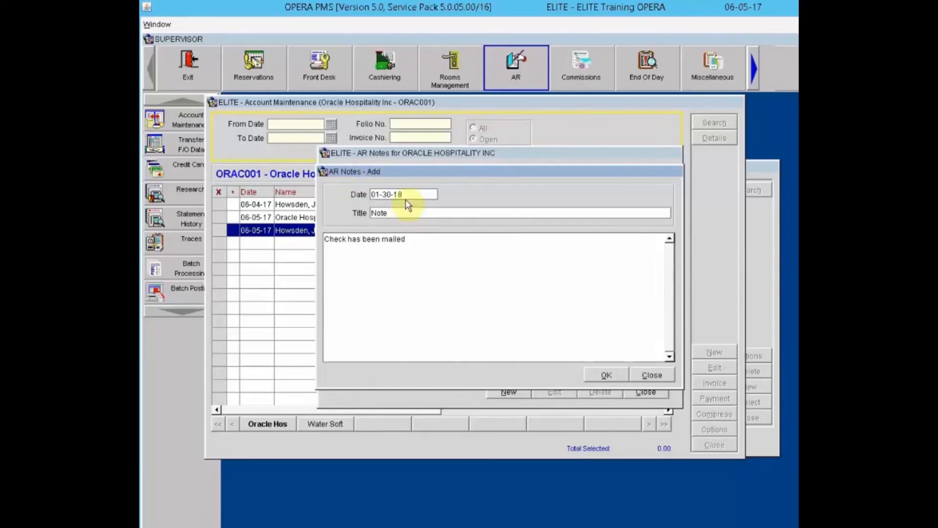
pyautogui.click(611, 376)
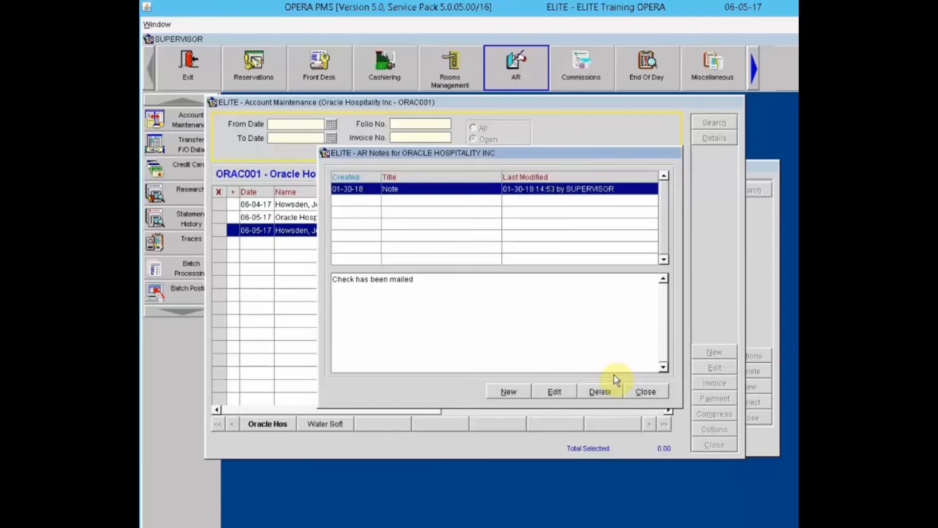
pyautogui.click(641, 392)
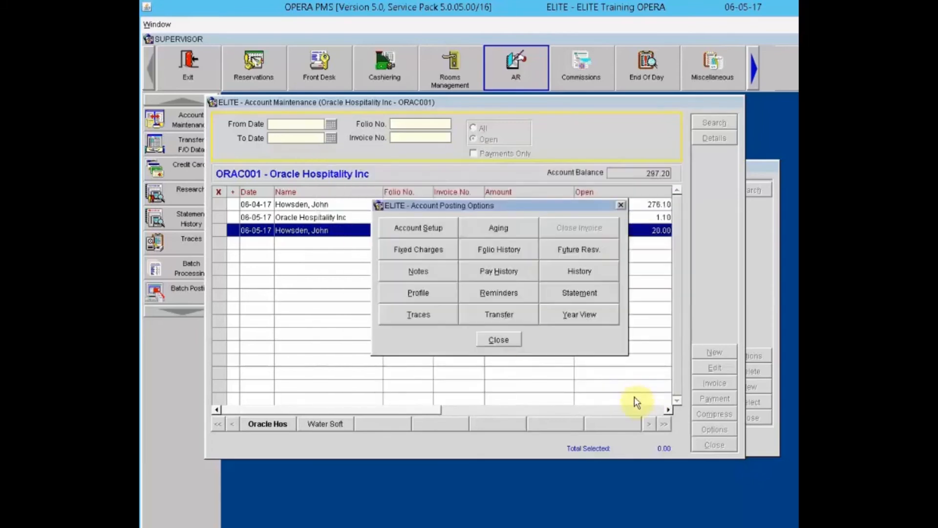
pyautogui.click(509, 338)
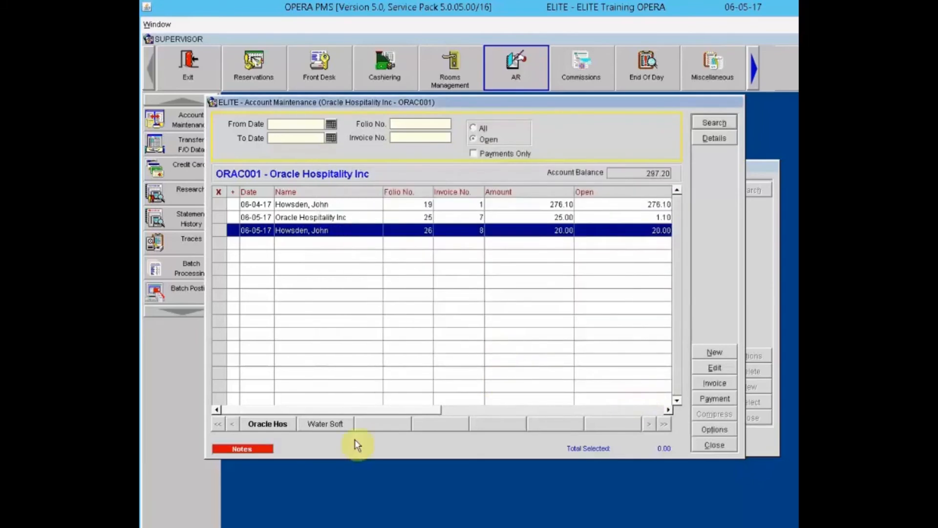
# Step: Check the account's note, then view its payment history and posting history
pyautogui.click(259, 448)
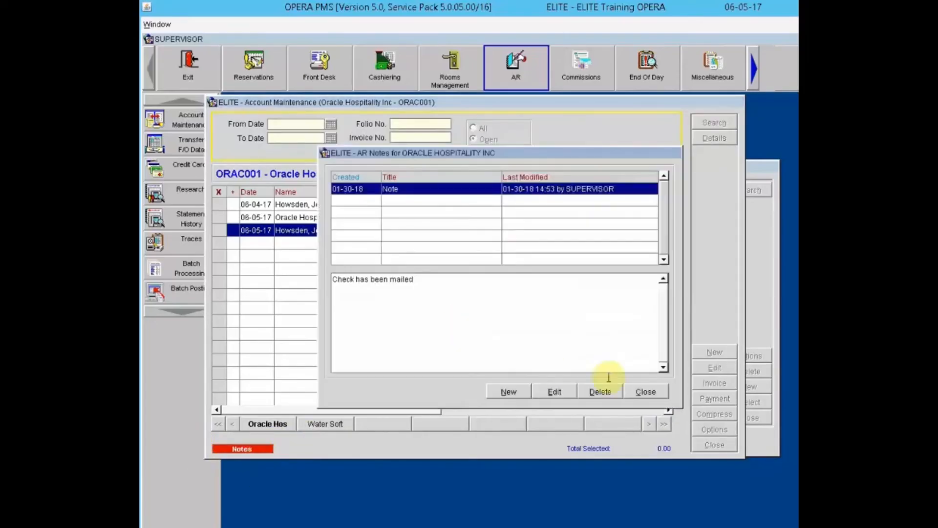
pyautogui.click(640, 390)
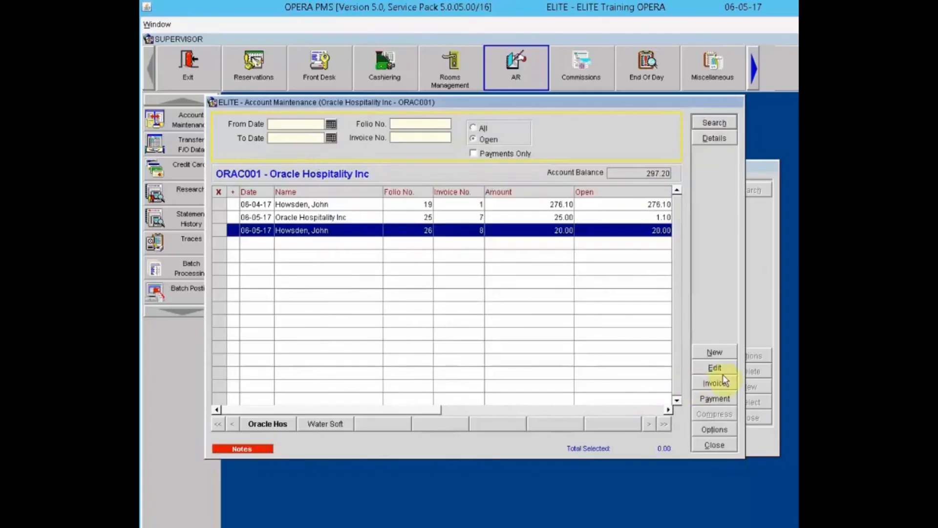
pyautogui.click(715, 429)
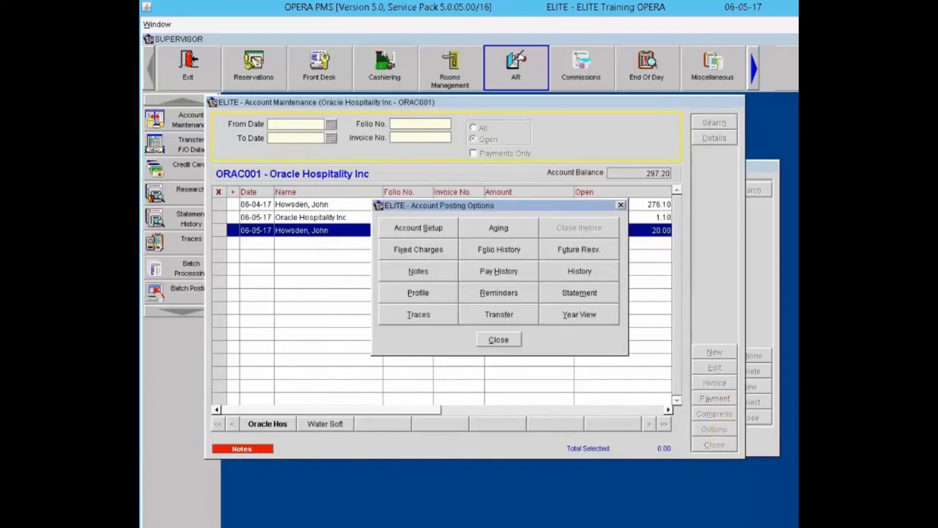
pyautogui.click(511, 271)
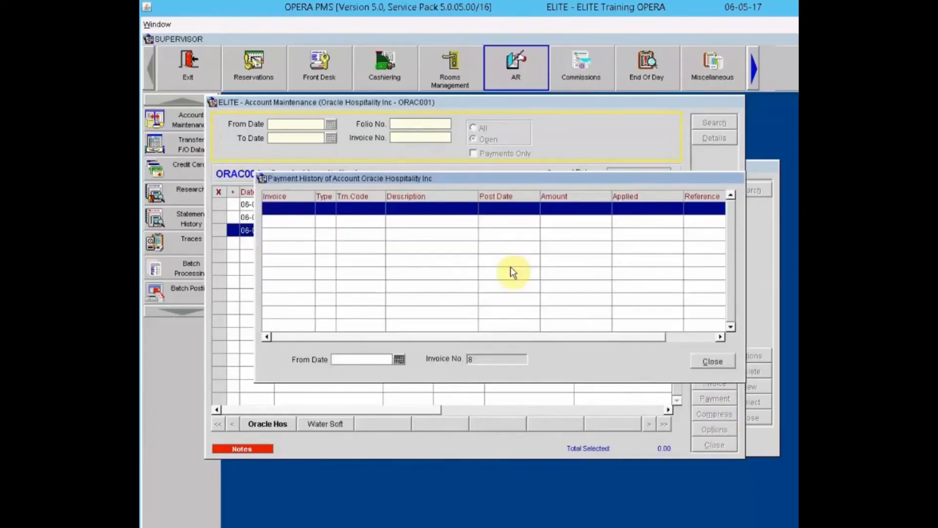
pyautogui.click(716, 362)
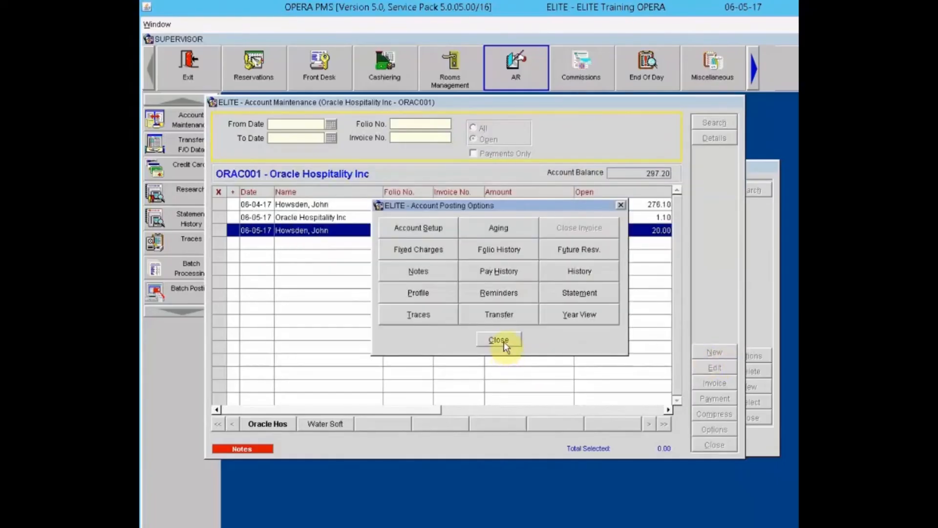
pyautogui.click(566, 277)
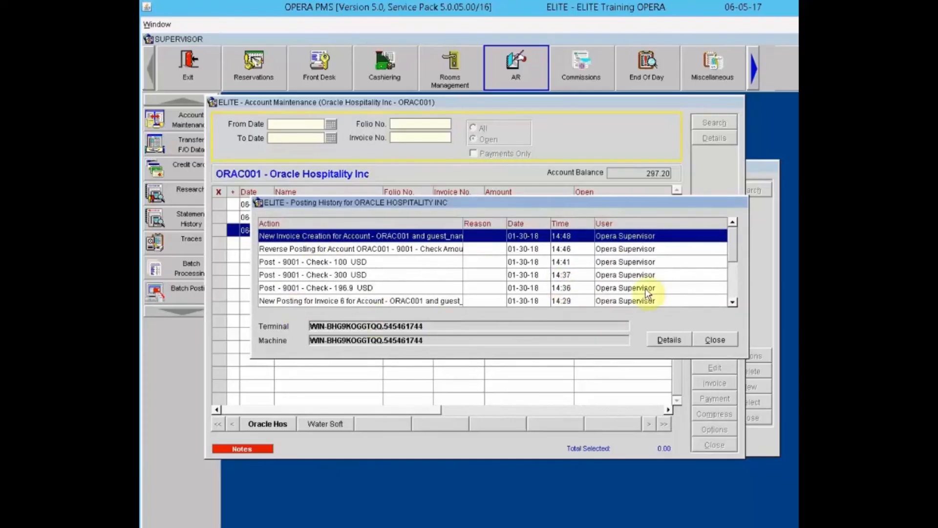
pyautogui.click(714, 340)
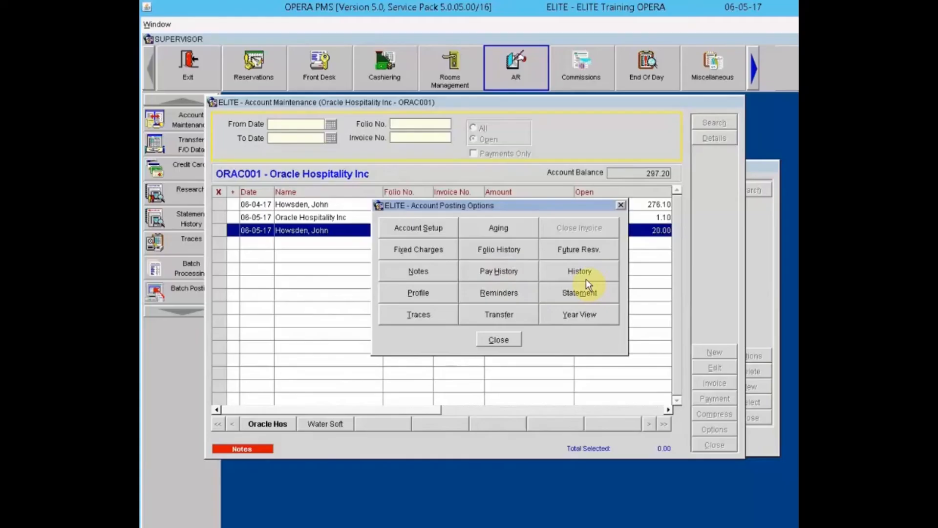
pyautogui.click(407, 293)
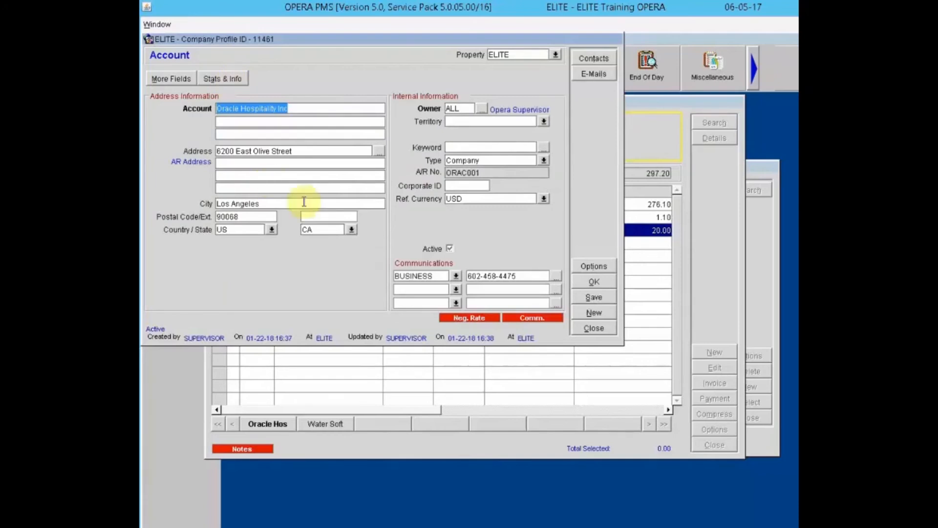
pyautogui.click(595, 329)
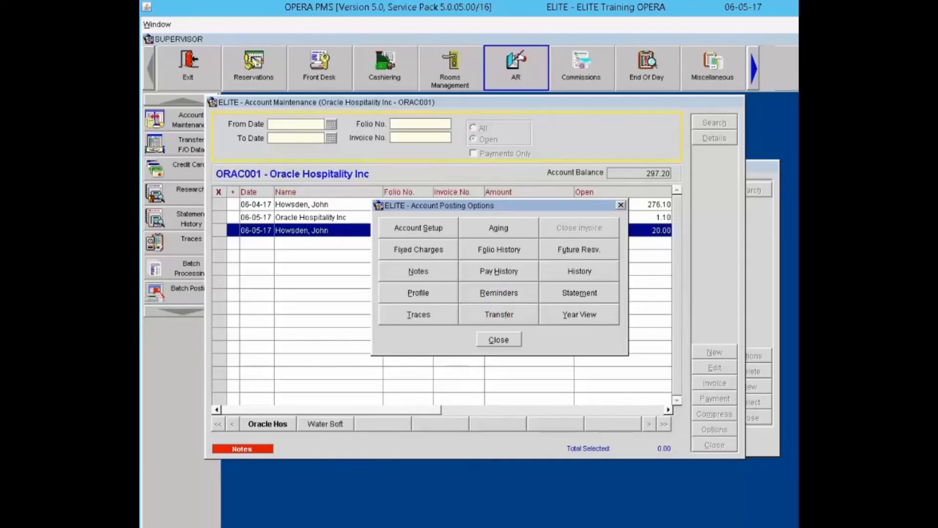
pyautogui.click(499, 293)
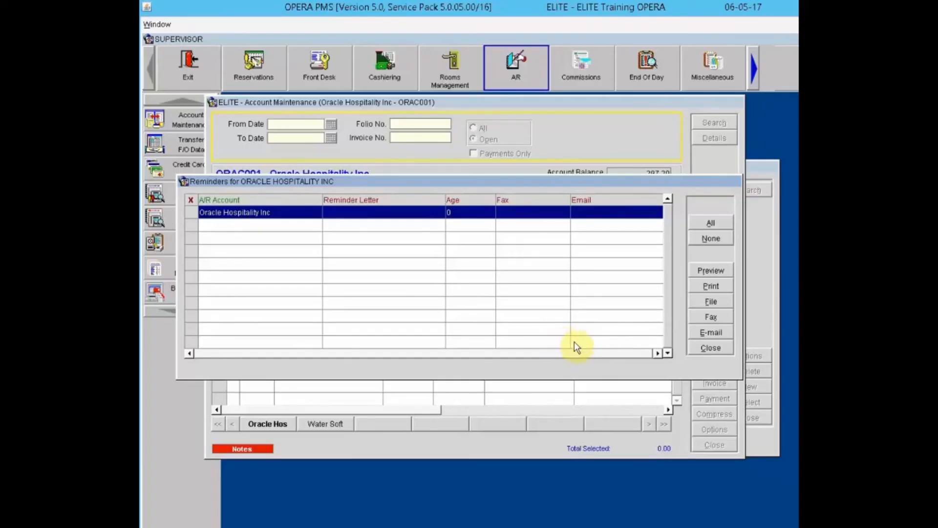
pyautogui.click(709, 349)
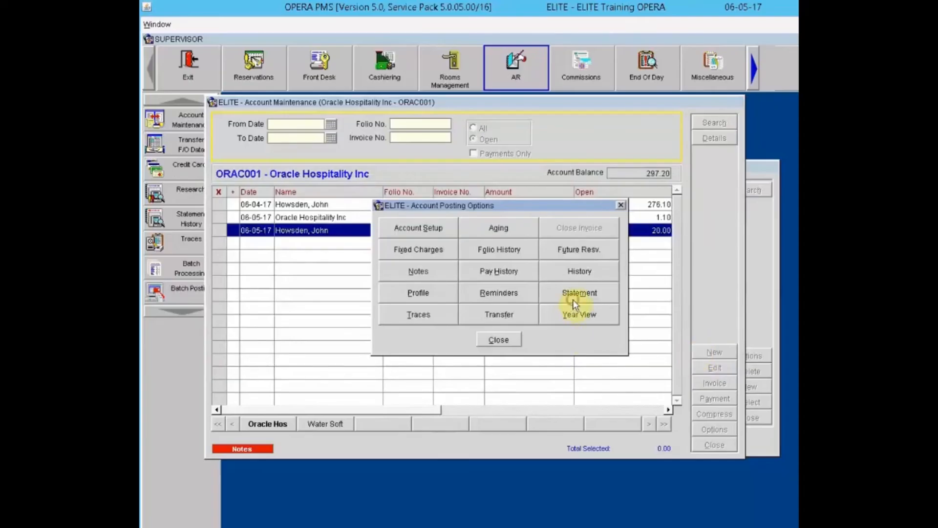
# Step: Open Statements for Oracle Hospitality Inc, ordered by Invoice Date with Print Full Statement on
pyautogui.click(573, 296)
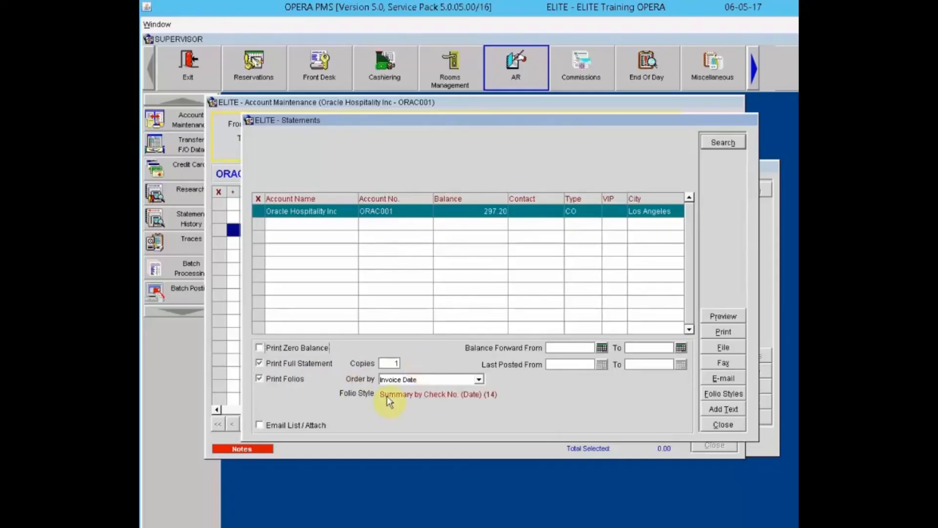
pyautogui.click(480, 381)
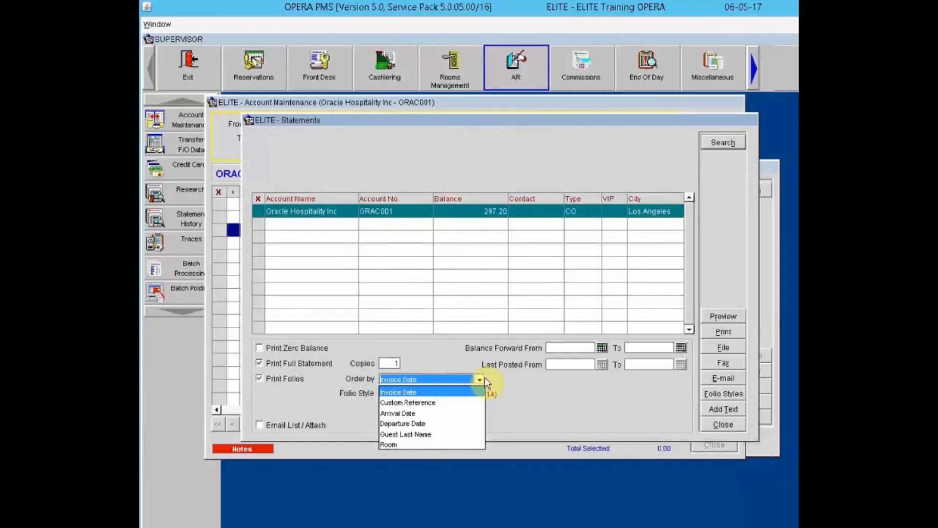
pyautogui.click(528, 377)
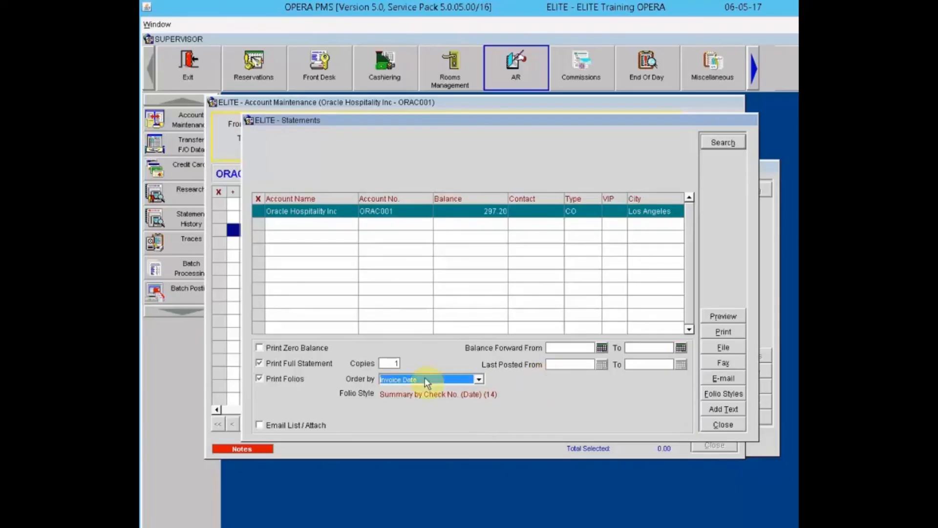
pyautogui.click(273, 363)
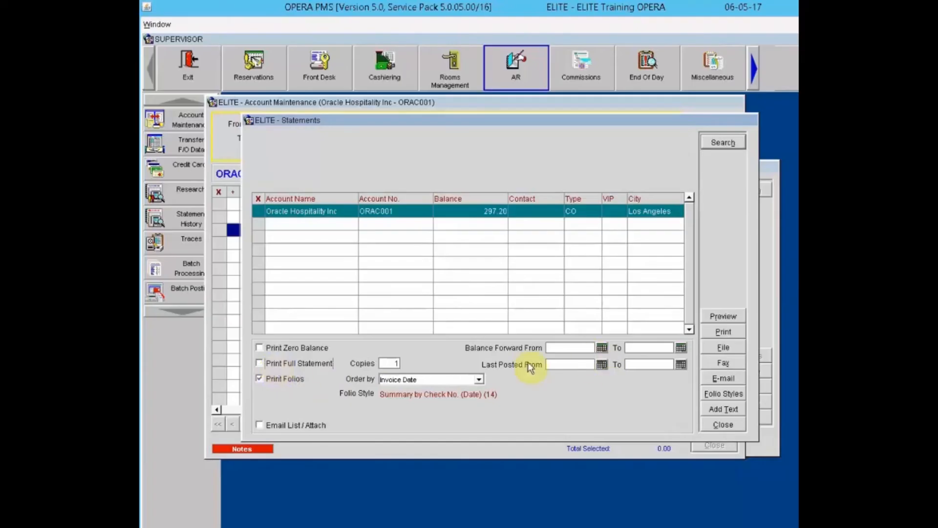
pyautogui.click(284, 364)
# Step: Confirm empty promotional text, close Statements, and open the account's Traces list
pyautogui.click(724, 409)
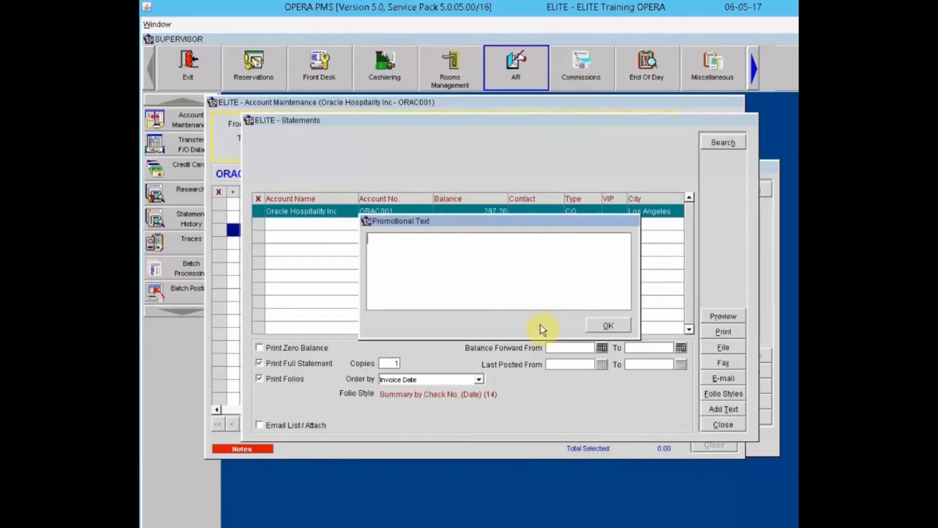
pyautogui.click(608, 325)
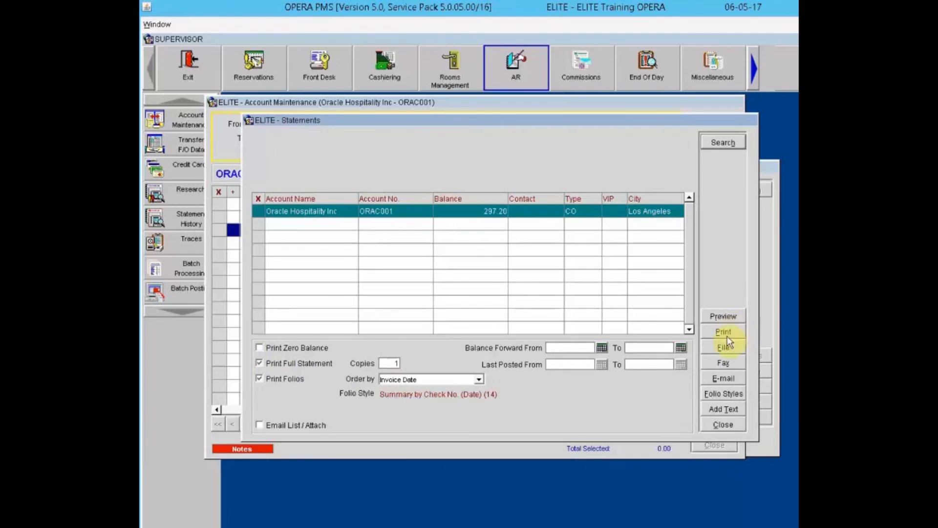
pyautogui.click(716, 424)
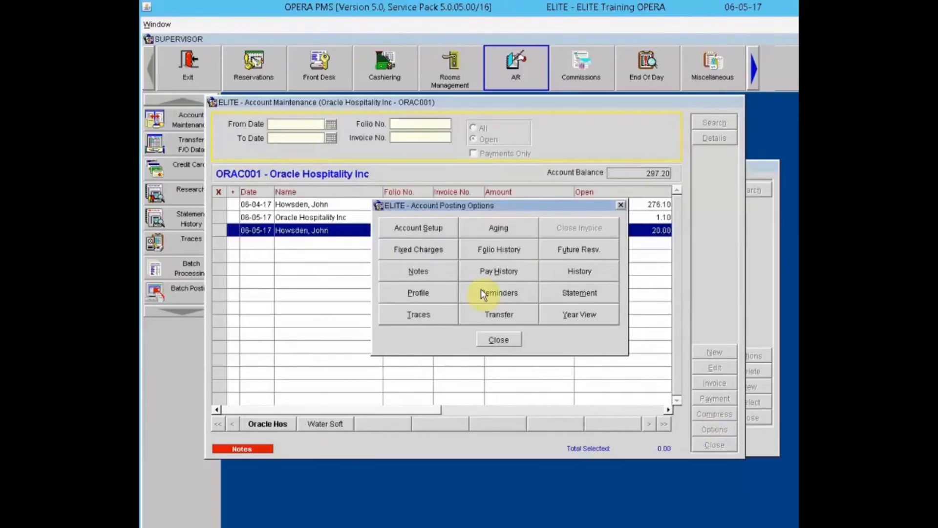
pyautogui.click(412, 318)
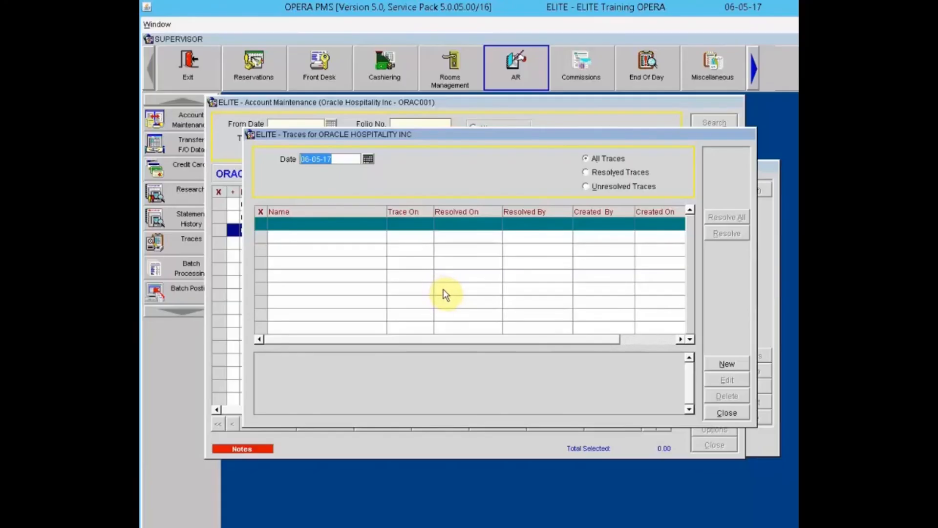
pyautogui.click(728, 414)
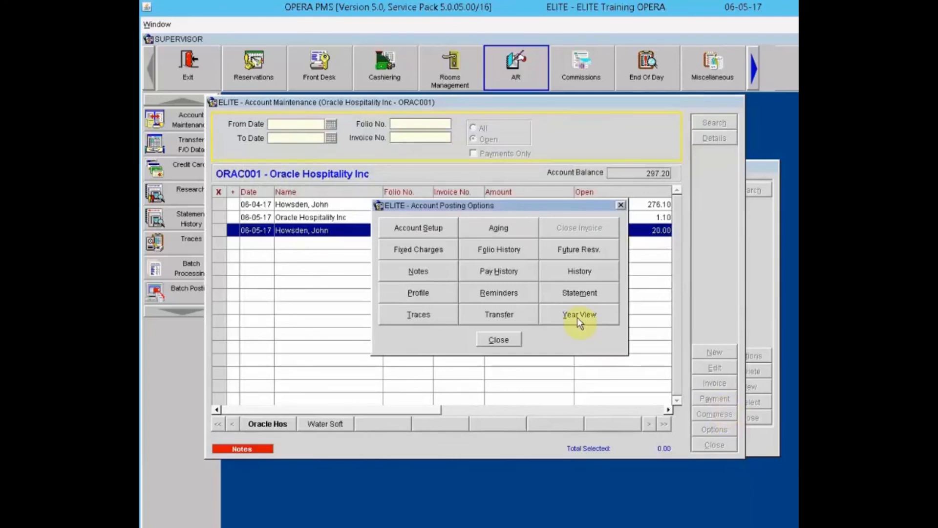
pyautogui.click(419, 315)
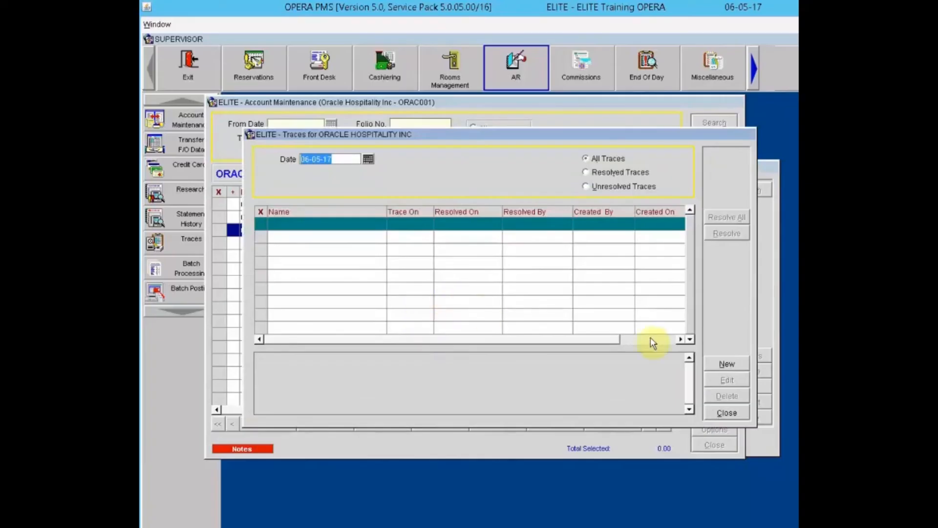
# Step: Add the unresolved 06-05-17 trace 'Please Call Oracle about payment' to Oracle Hospitality Inc
pyautogui.click(727, 366)
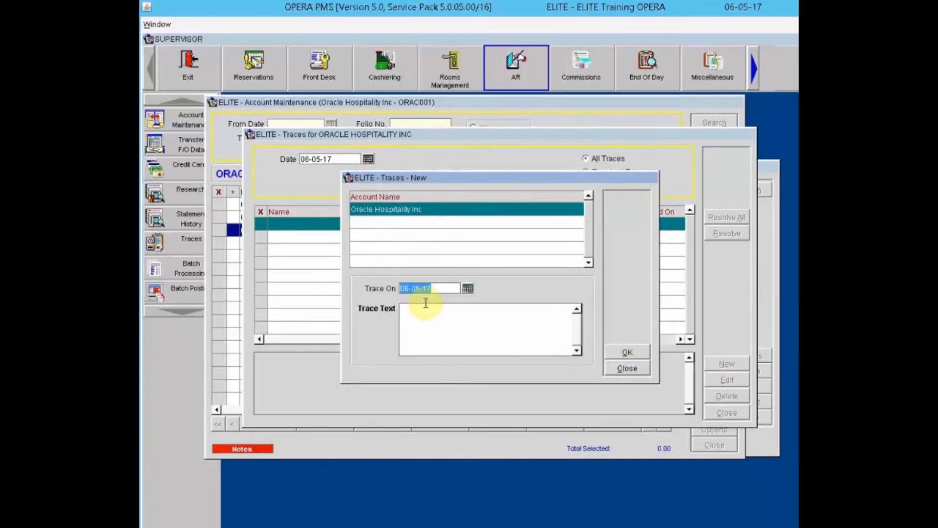
pyautogui.click(430, 318)
pyautogui.write('Please Call Orac')
pyautogui.write('le about payment')
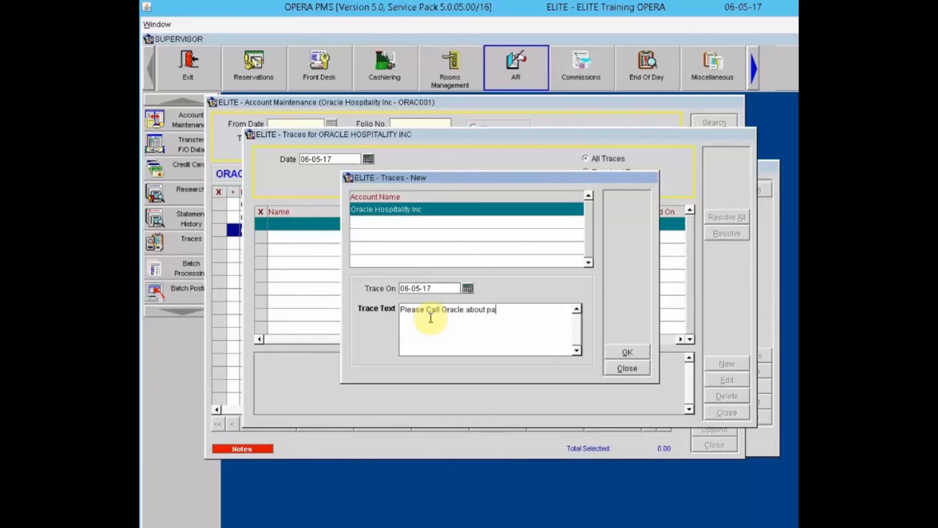
pyautogui.click(618, 354)
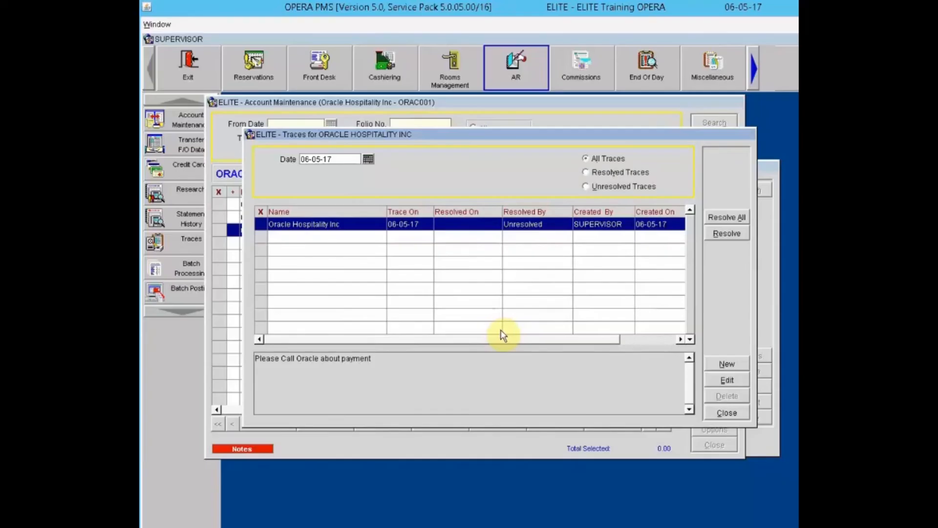
pyautogui.click(726, 413)
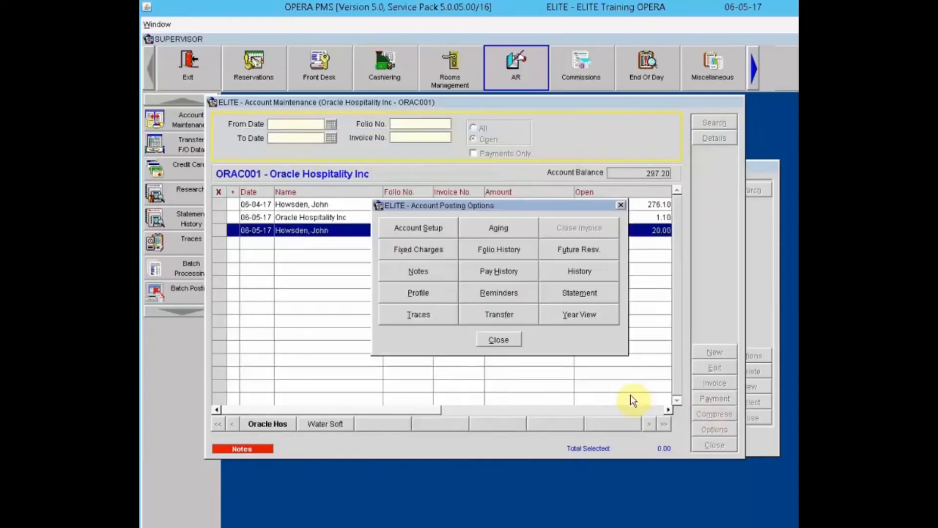
# Step: Back out of Transfer and mark the 20.00 folio 26 invoice so Total Selected reads 20.00
pyautogui.click(499, 340)
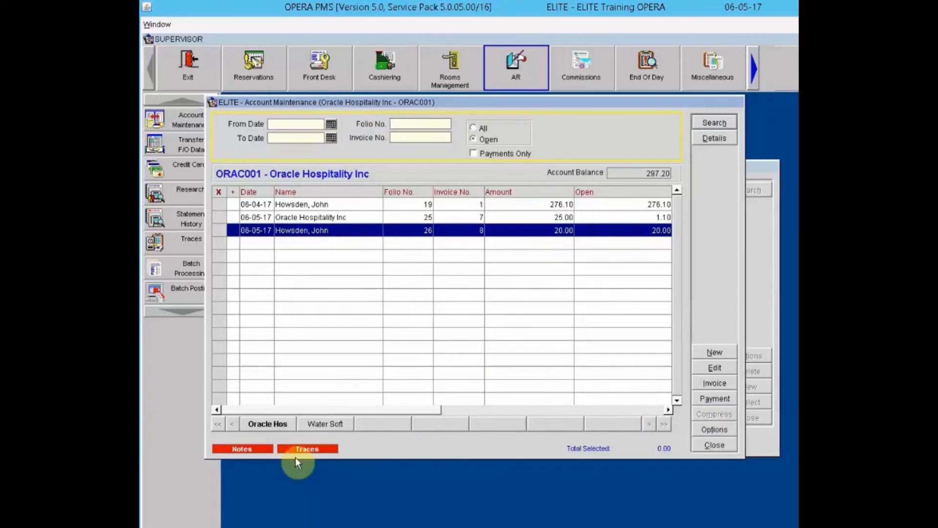
pyautogui.click(713, 431)
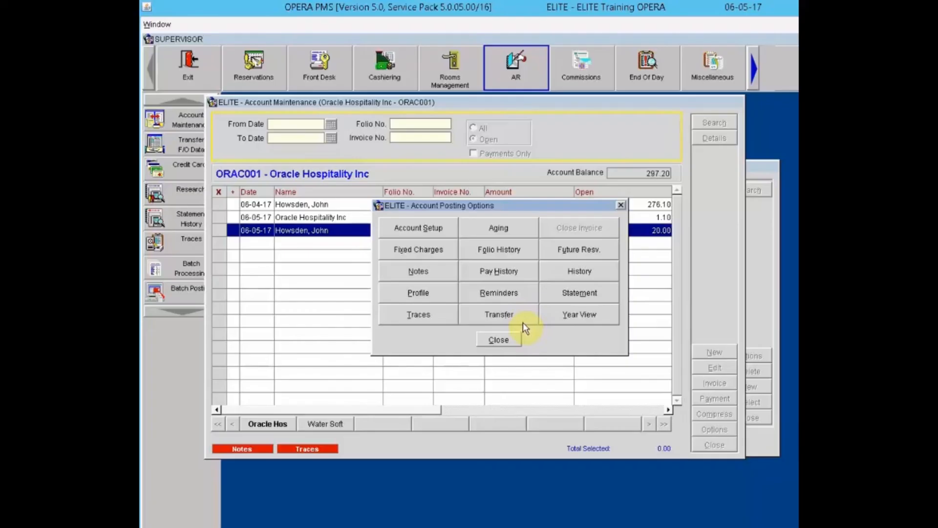
pyautogui.click(491, 317)
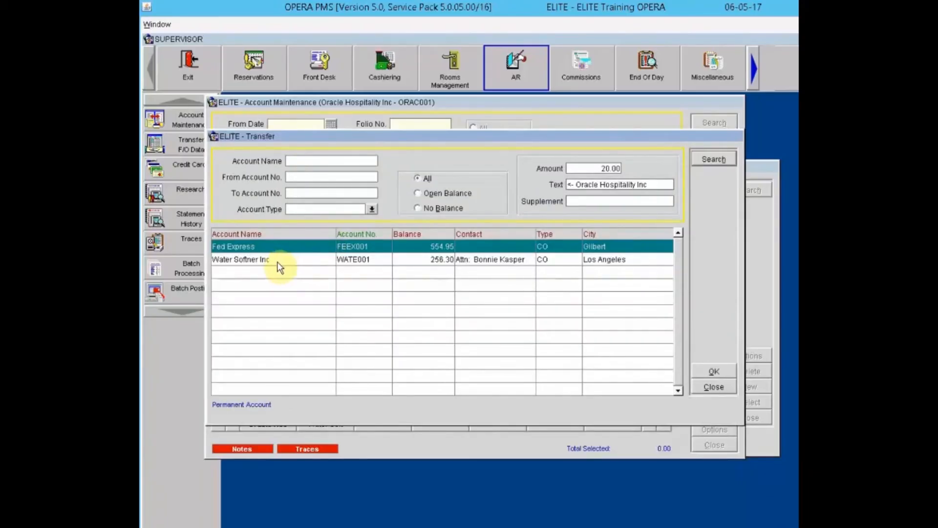
pyautogui.click(709, 387)
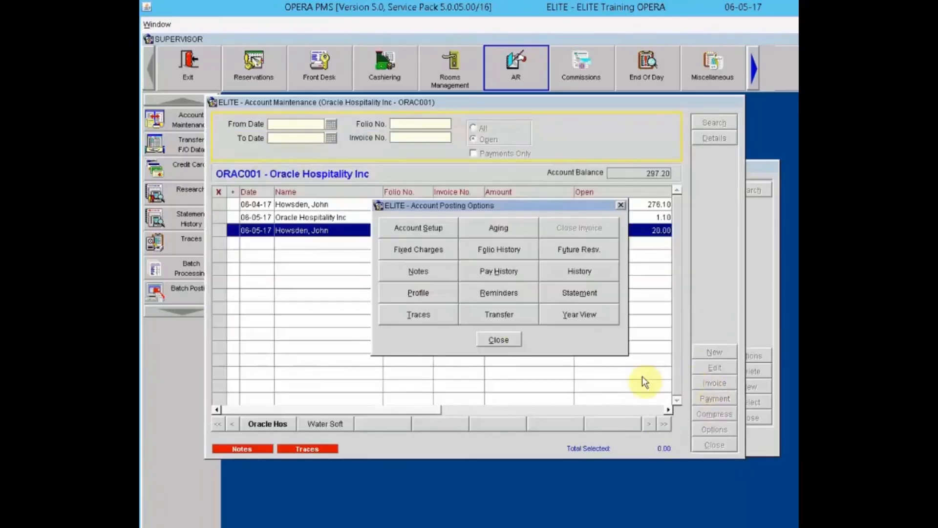
pyautogui.click(494, 339)
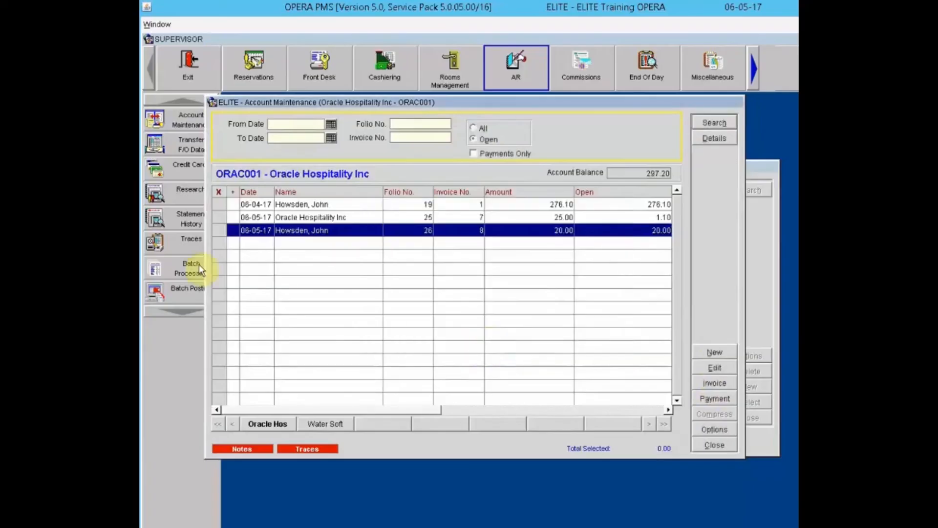
pyautogui.click(218, 229)
# Step: Transfer the marked 20.00 invoice to Water Softner Inc, leaving a 277.20 balance
pyautogui.click(727, 431)
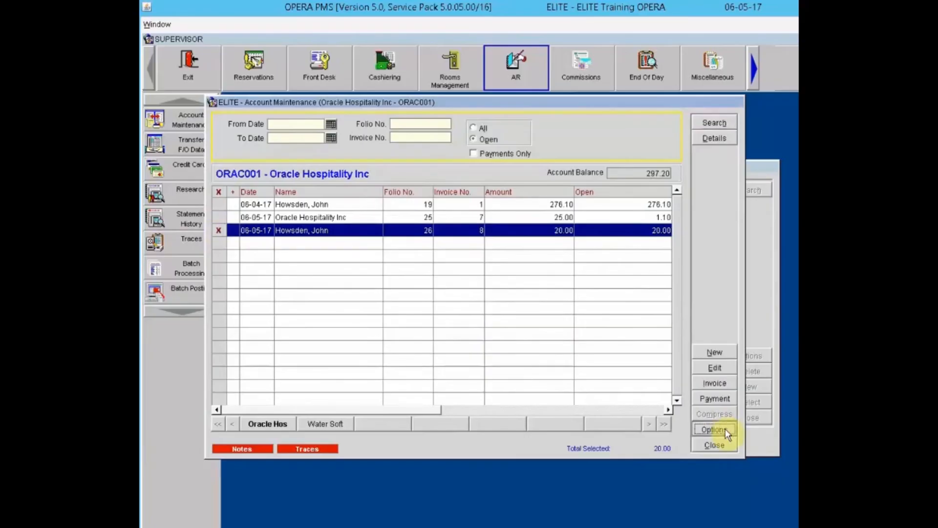
pyautogui.click(516, 314)
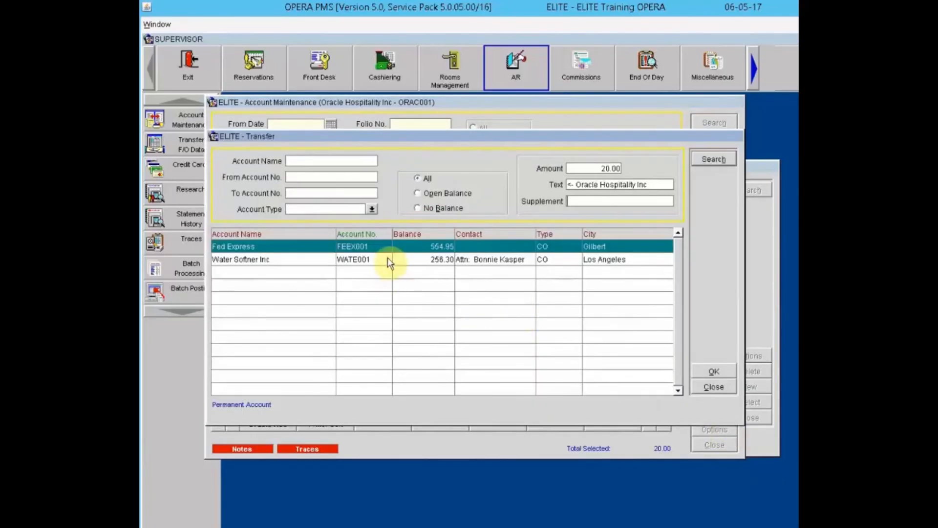
pyautogui.click(394, 260)
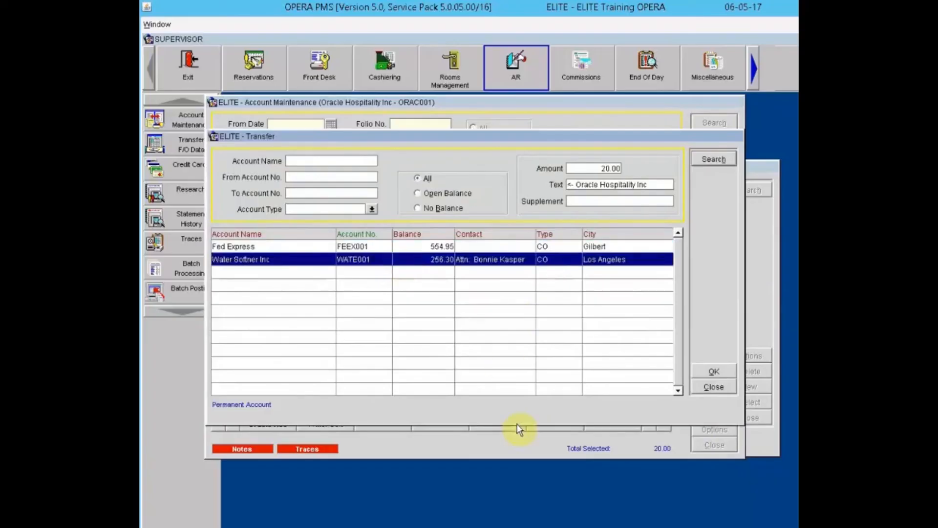
pyautogui.click(713, 373)
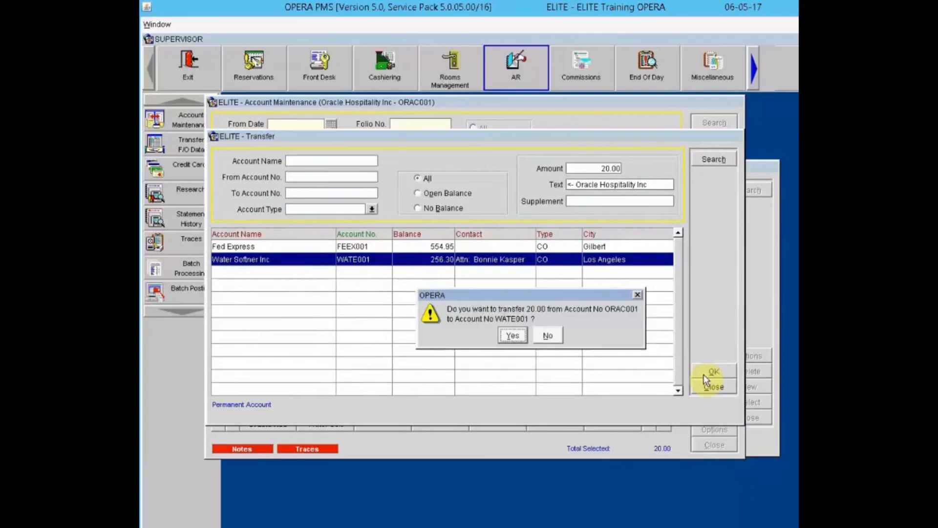
pyautogui.click(513, 336)
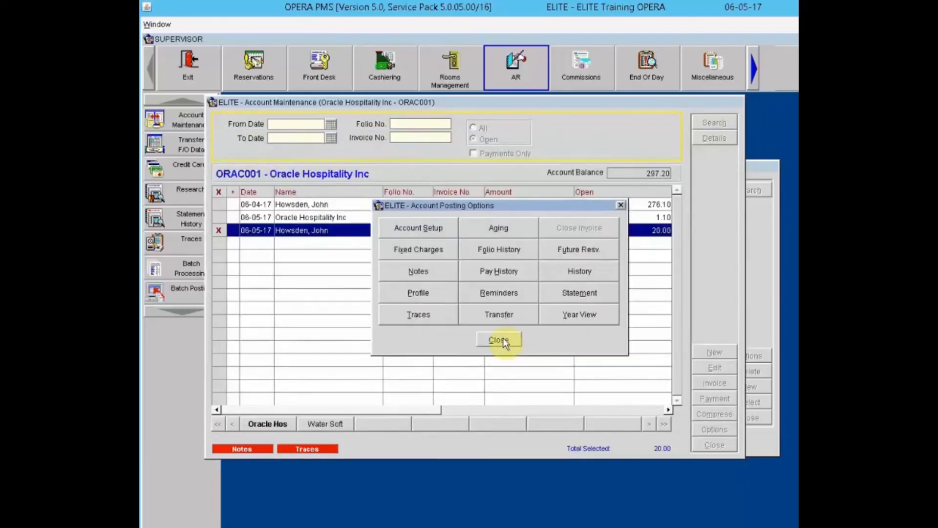
pyautogui.click(503, 338)
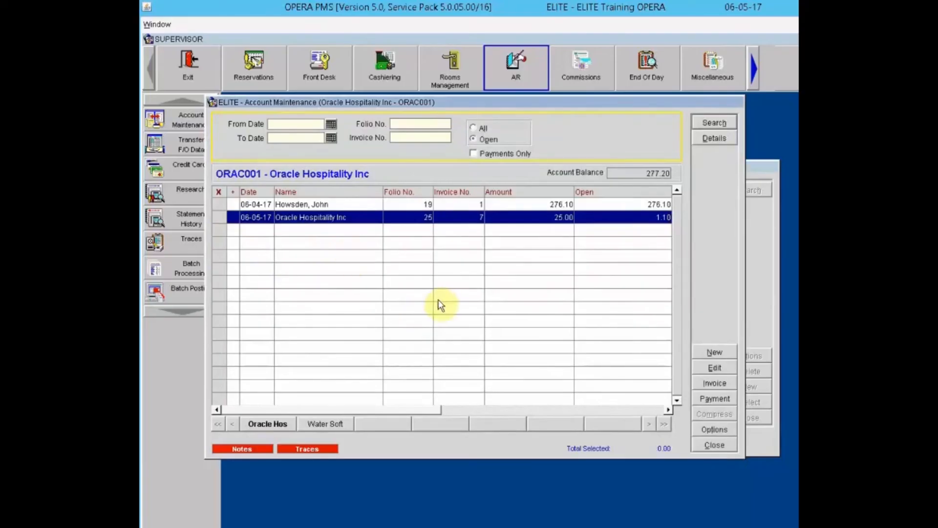
pyautogui.click(720, 429)
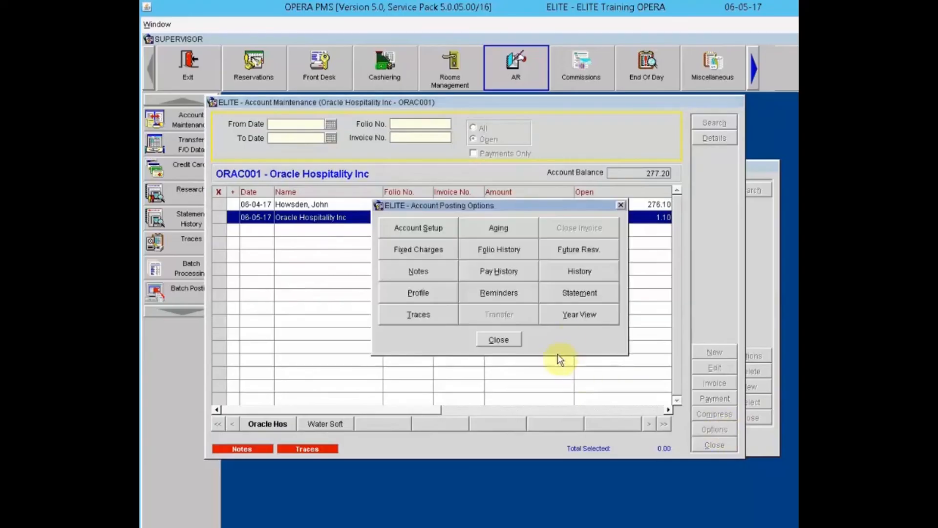
# Step: Review the account's Year View, then start a new AR account from the profile search
pyautogui.click(590, 323)
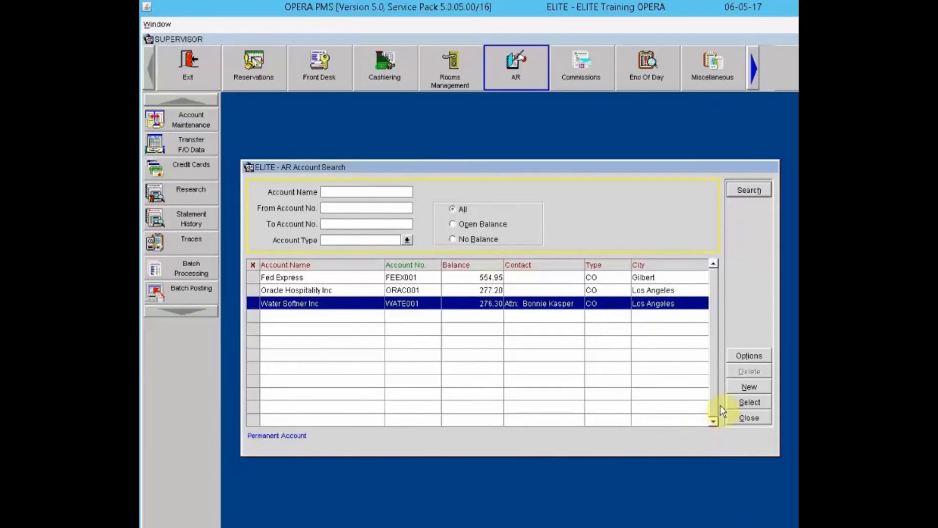
pyautogui.click(755, 389)
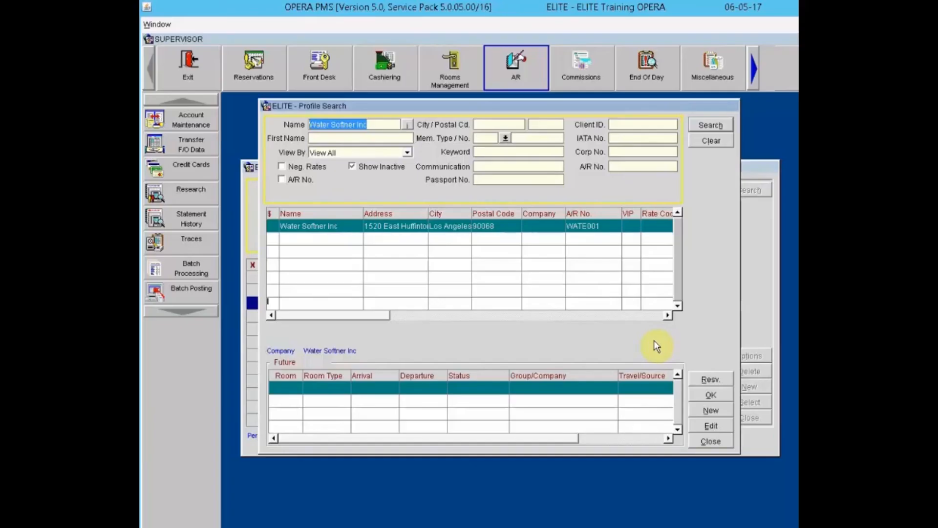
# Step: Clear the profile search and start a new Company-type profile
pyautogui.click(710, 142)
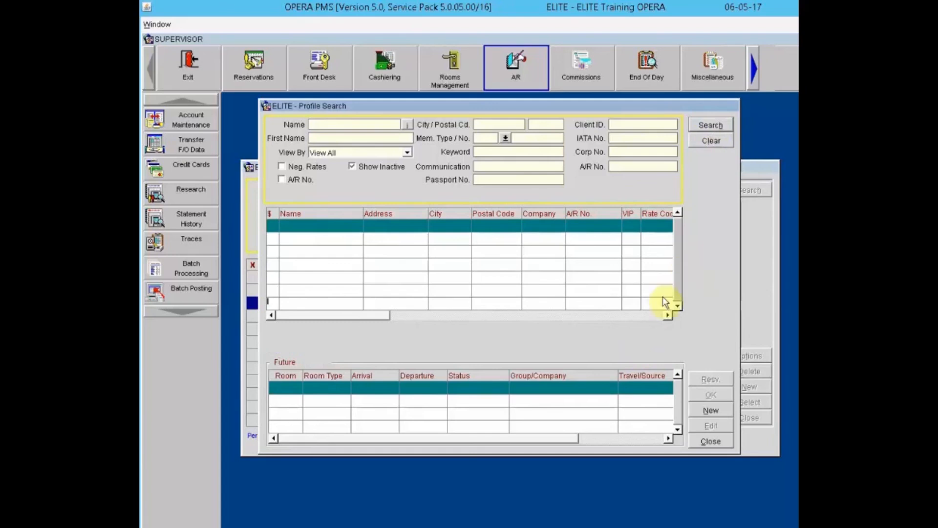
pyautogui.click(711, 411)
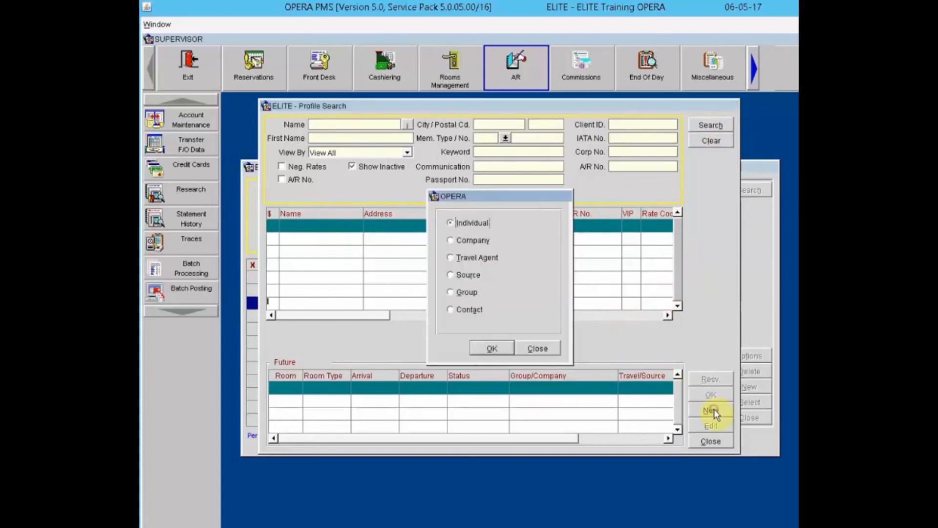
pyautogui.click(473, 240)
pyautogui.click(491, 348)
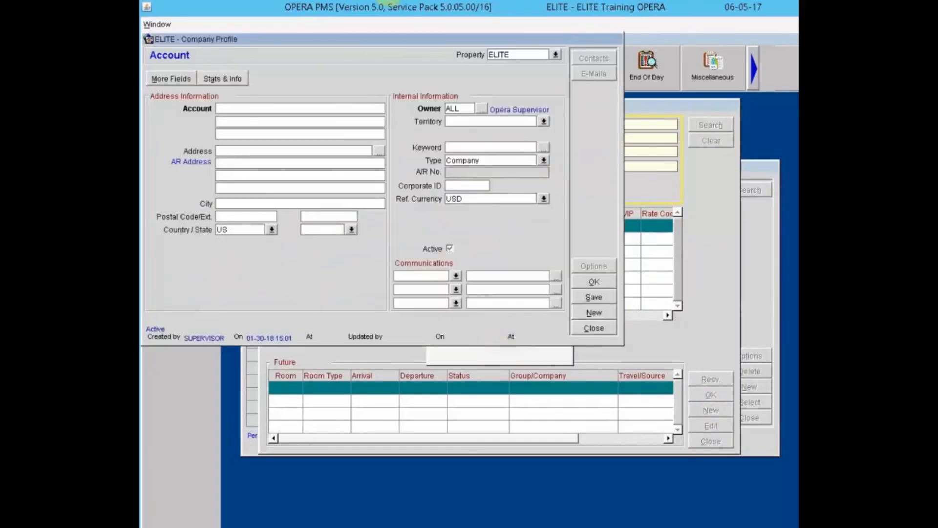
# Step: Save the profile as Macy's, 3900 East Olive Avenue, postal code 21046 (Columbia, MD)
pyautogui.click(296, 108)
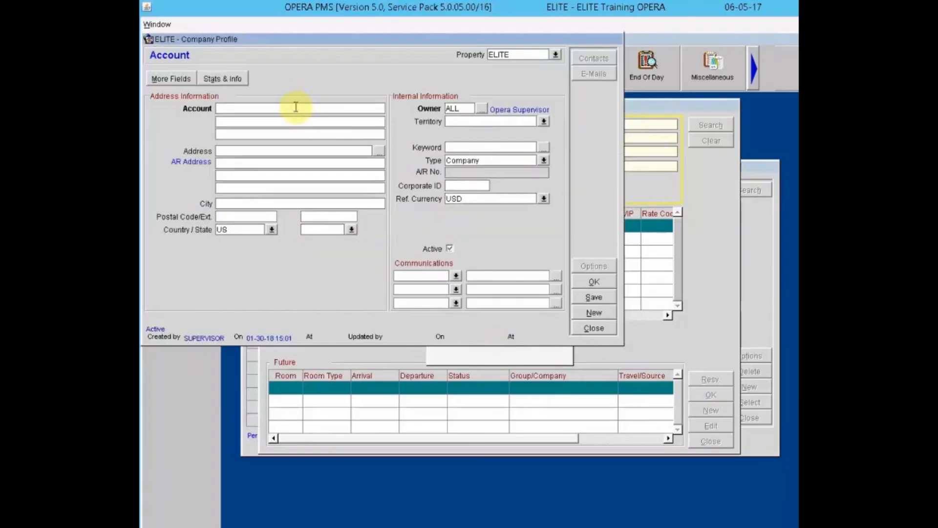
pyautogui.write("Macy's")
pyautogui.press('Tab')
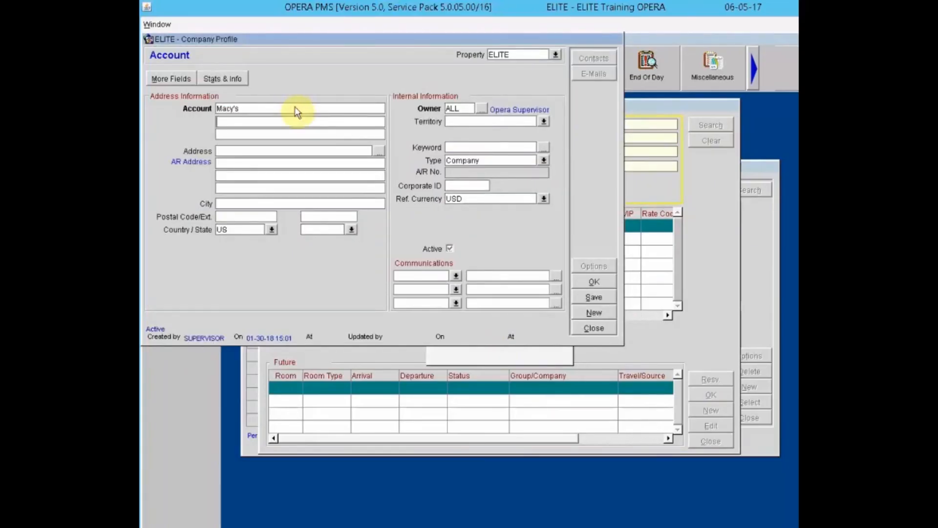
pyautogui.click(266, 150)
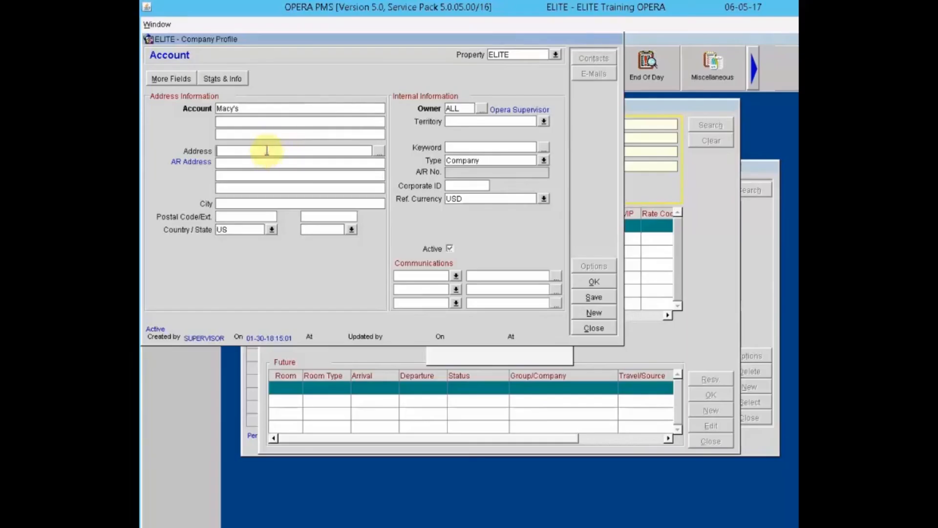
pyautogui.write('3900 East Olive Avenue')
pyautogui.press('Tab')
pyautogui.press('Tab')
pyautogui.press('Tab')
pyautogui.press('Tab')
pyautogui.press('Tab')
pyautogui.write('21046')
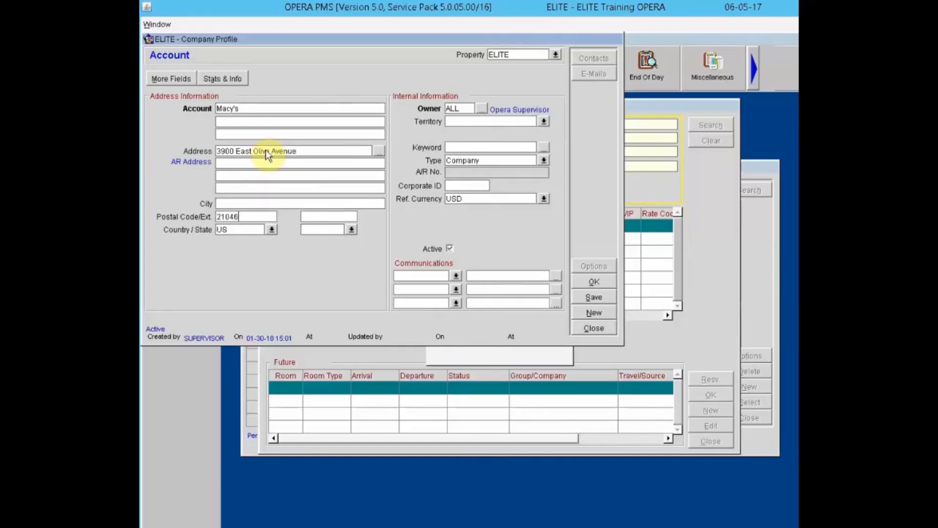
pyautogui.press('Tab')
pyautogui.click(602, 284)
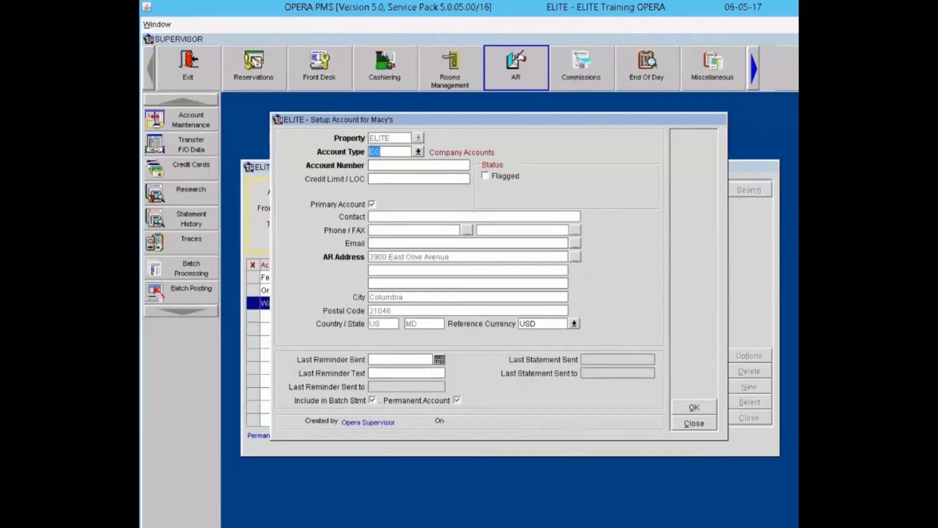
# Step: Enter account number MACY001 and keep the account type CO (Company Accounts)
pyautogui.click(388, 167)
pyautogui.click(421, 151)
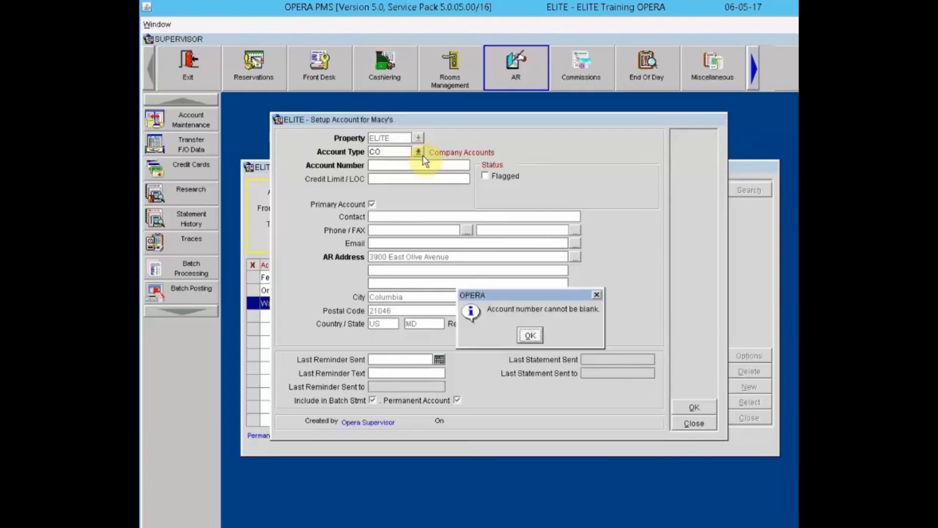
pyautogui.click(530, 335)
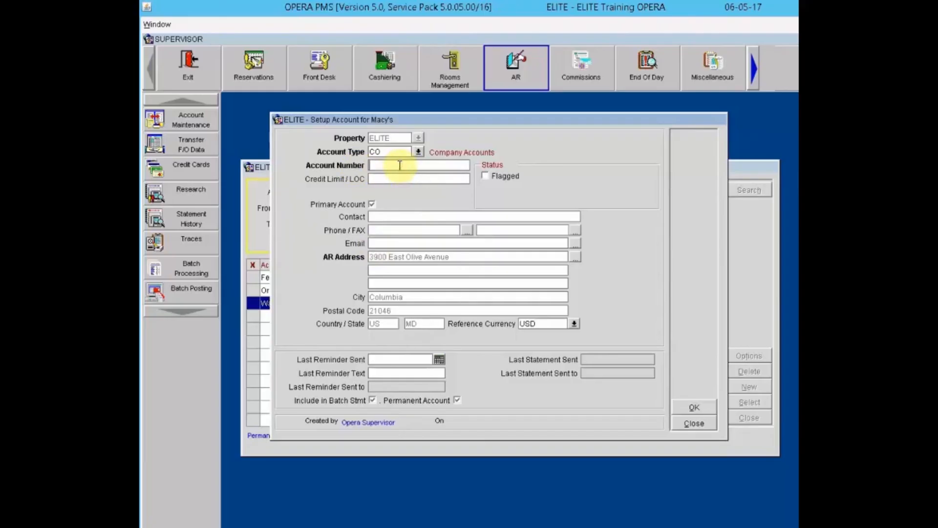
pyautogui.write('MACY001')
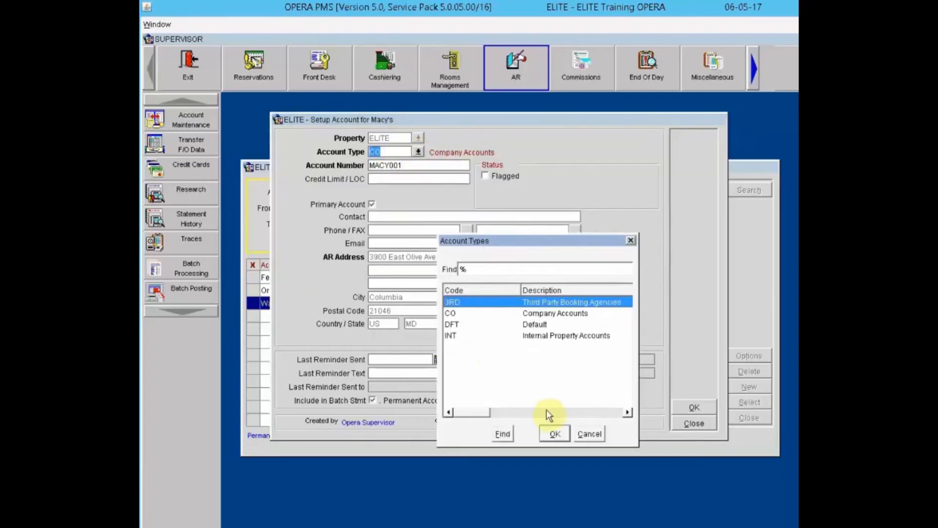
pyautogui.click(592, 432)
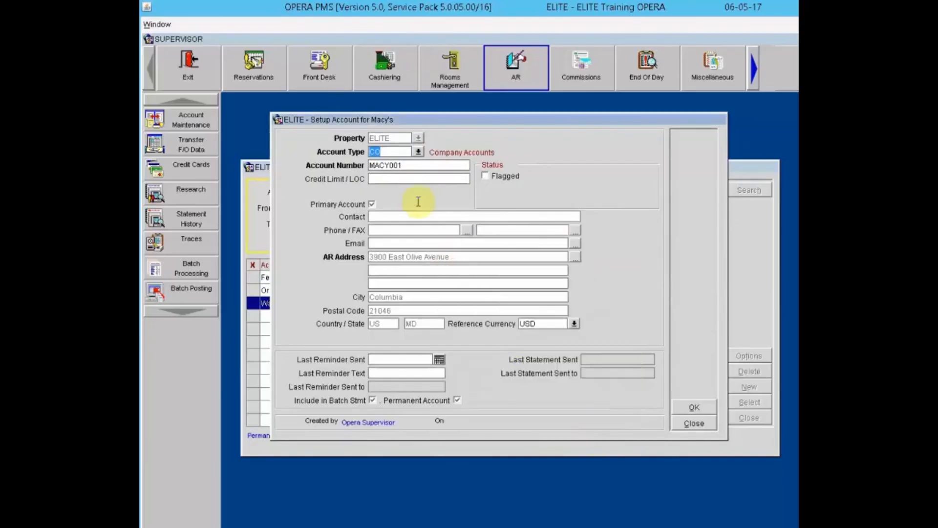
pyautogui.click(412, 176)
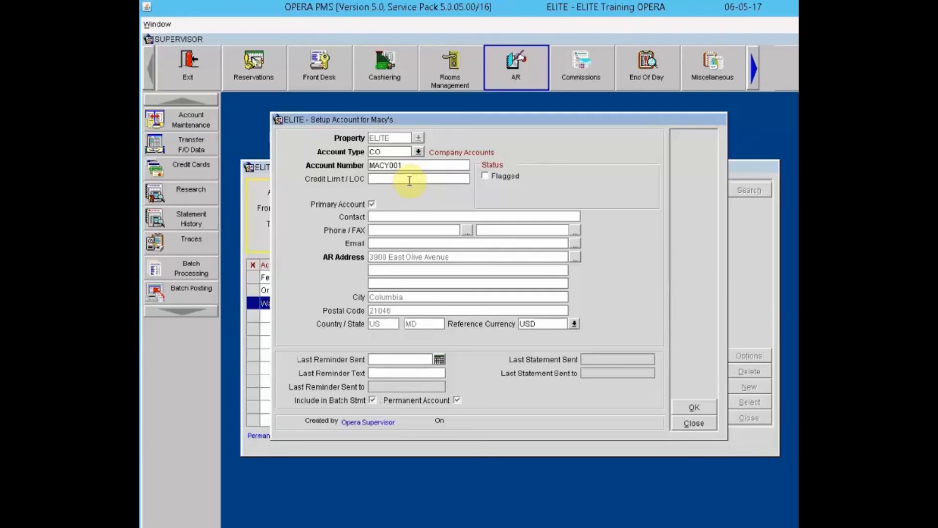
pyautogui.write('10000.0')
pyautogui.press('Tab')
pyautogui.click(497, 176)
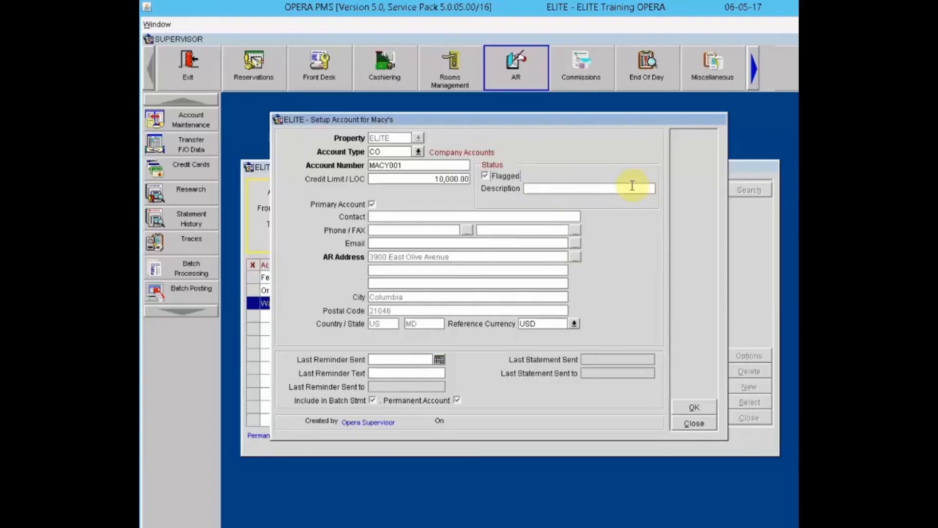
pyautogui.click(491, 176)
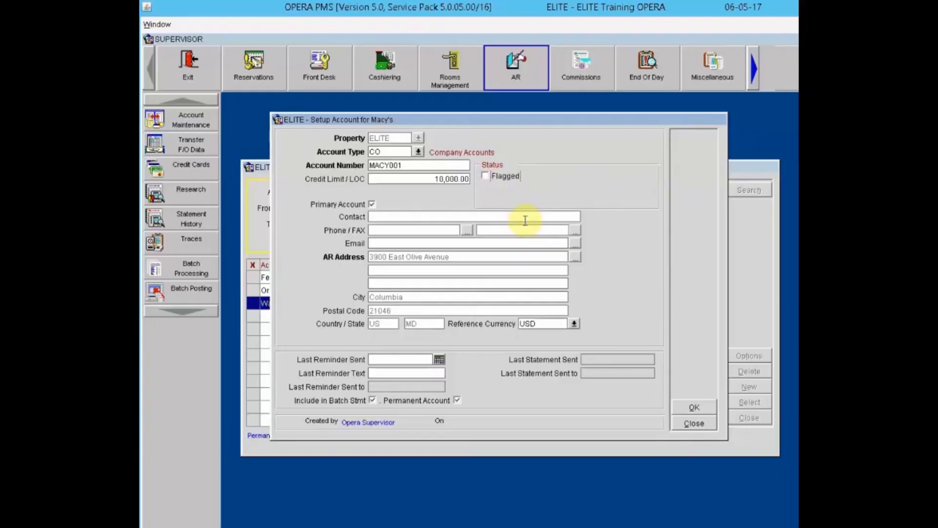
pyautogui.click(402, 215)
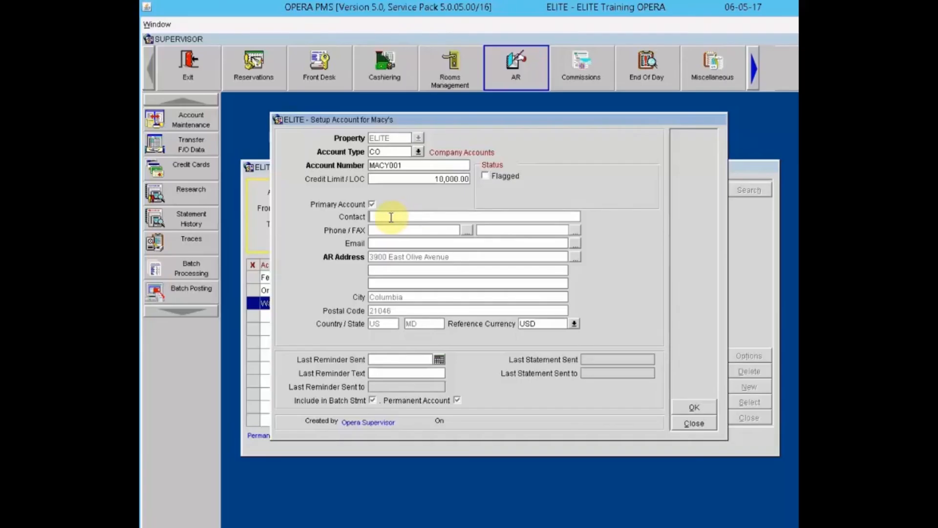
pyautogui.press('Tab')
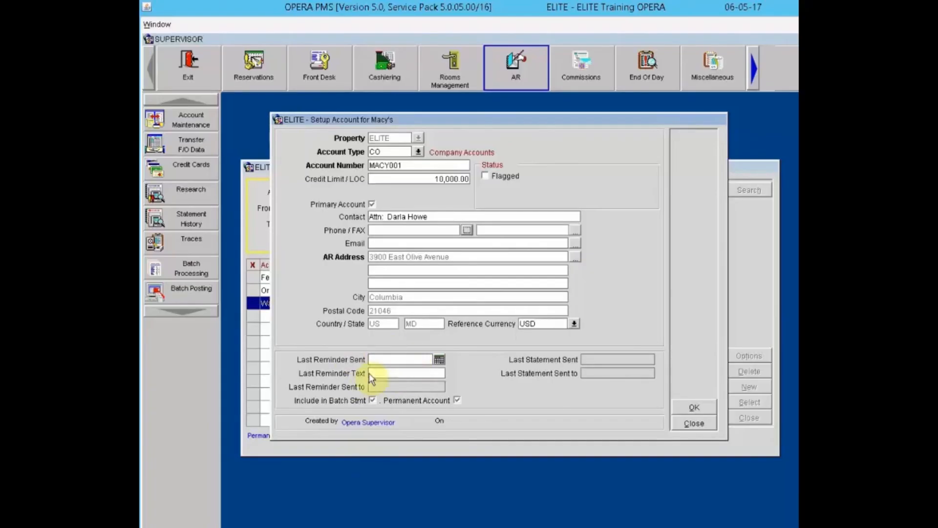
# Step: Save the new Macy's AR account and close the AR Account Search
pyautogui.click(394, 373)
pyautogui.click(697, 408)
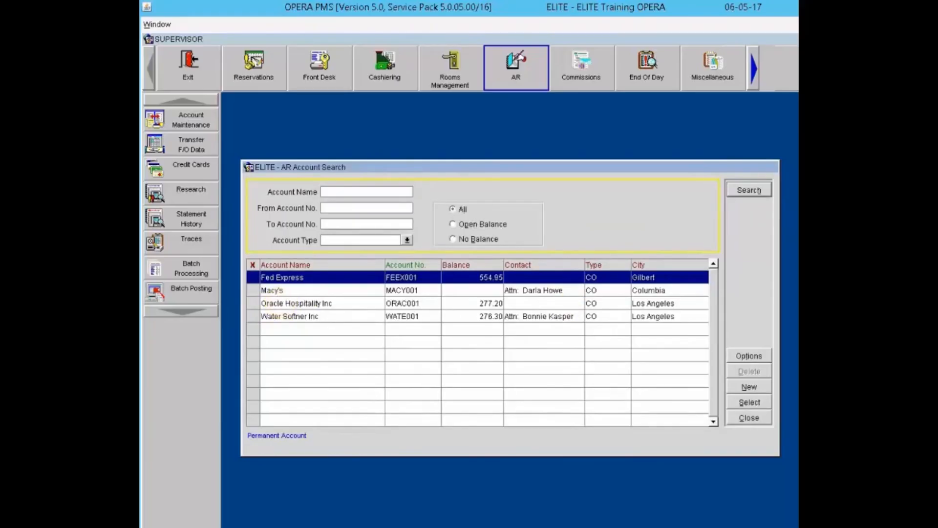
pyautogui.press('Escape')
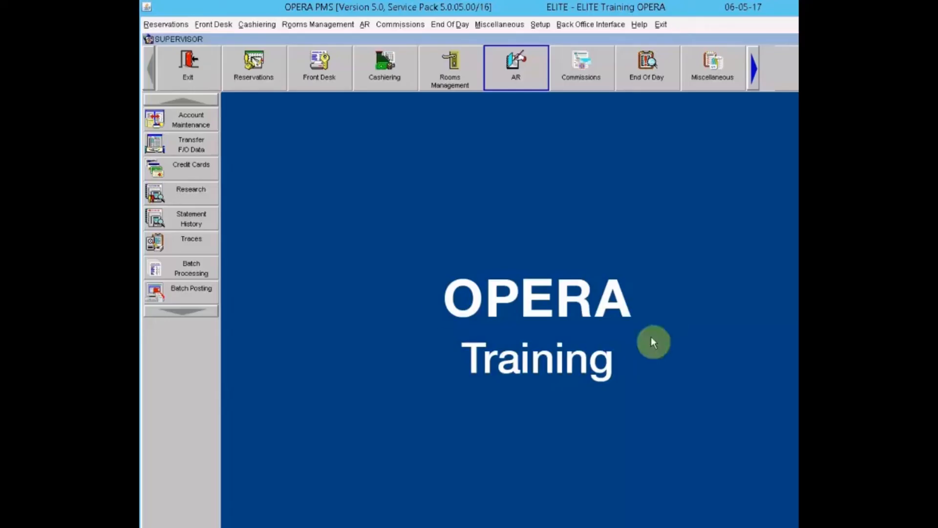
# Step: Open AR Research and complete the cashier login to list Oracle Hospitality Inc's transactions
pyautogui.click(166, 191)
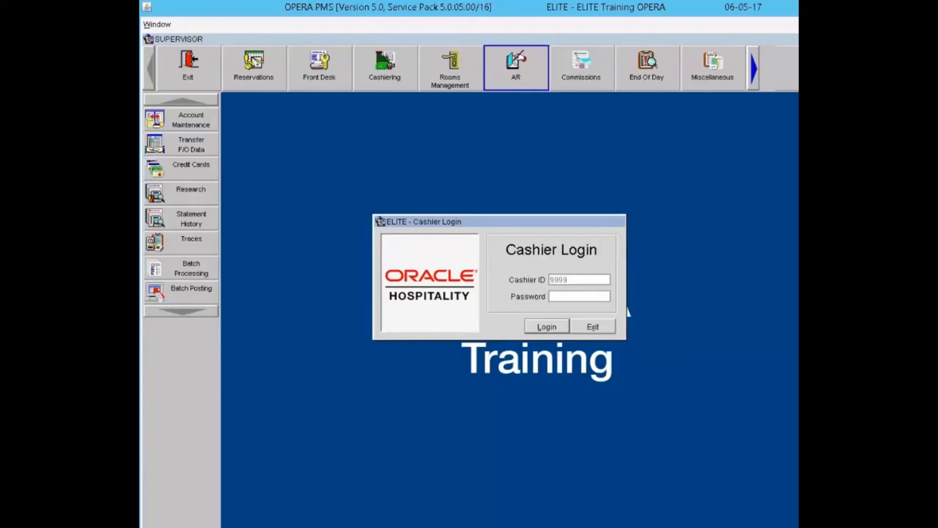
pyautogui.press('Return')
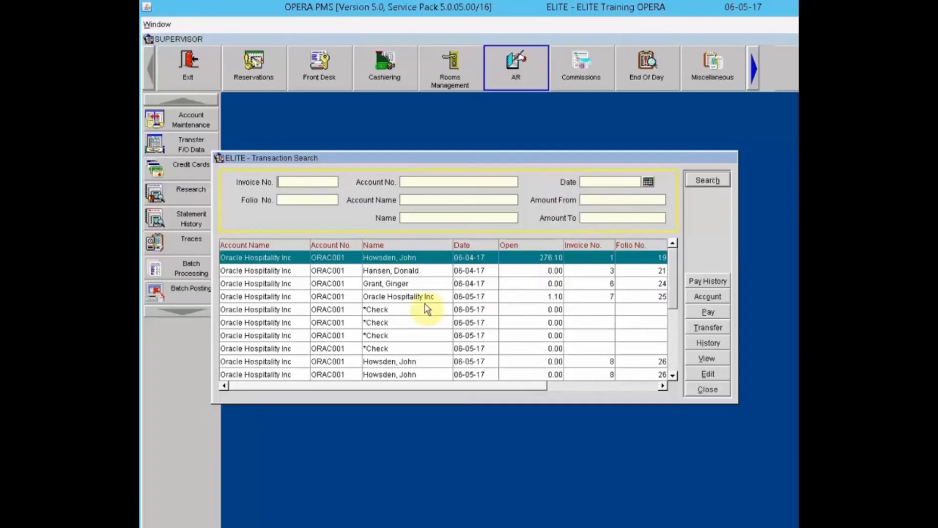
# Step: Check the payment history of the selected guest transaction
pyautogui.click(387, 285)
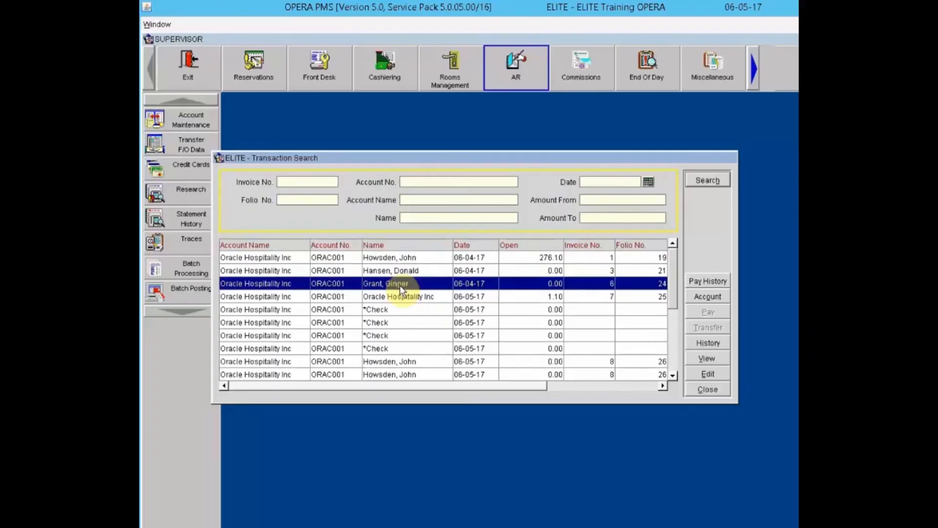
pyautogui.click(707, 283)
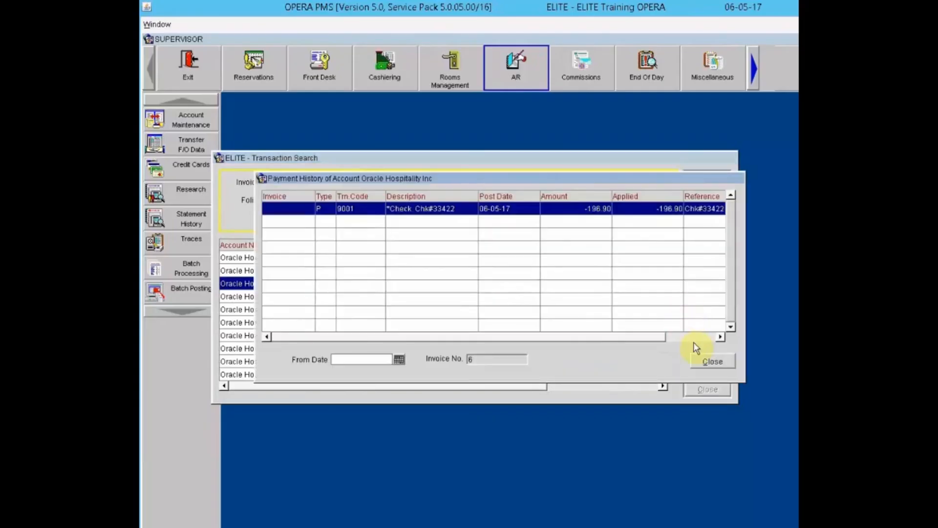
pyautogui.click(702, 362)
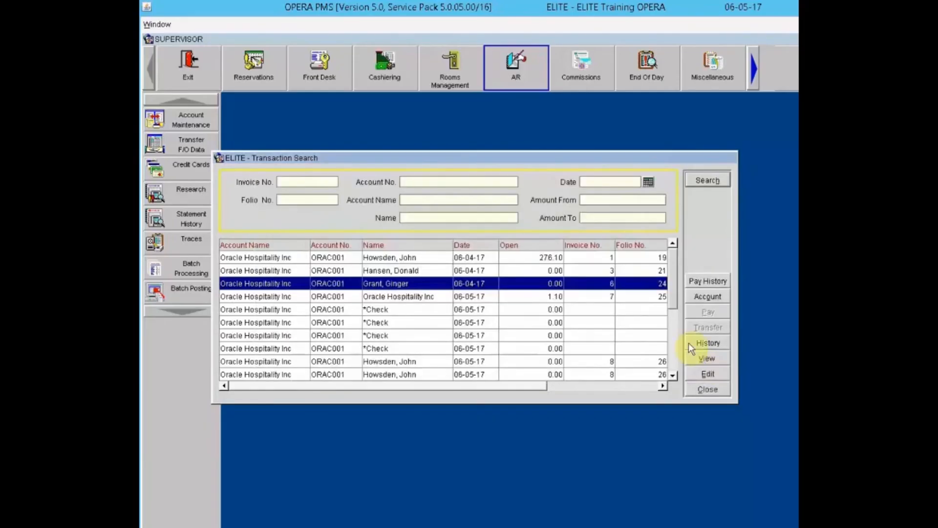
# Step: Review the Oracle Hospitality Inc account, then start a payment on invoice 7's 1.10 USD balance
pyautogui.click(700, 299)
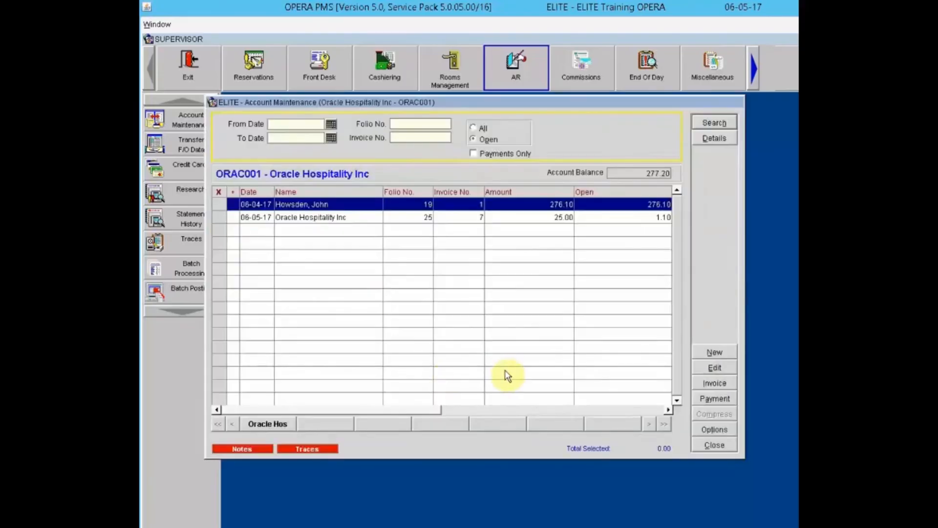
pyautogui.click(713, 445)
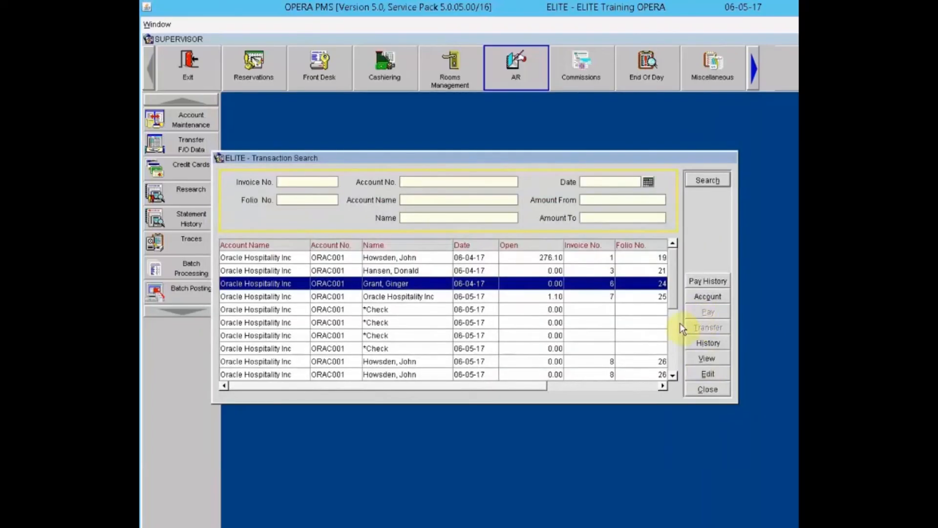
pyautogui.click(594, 297)
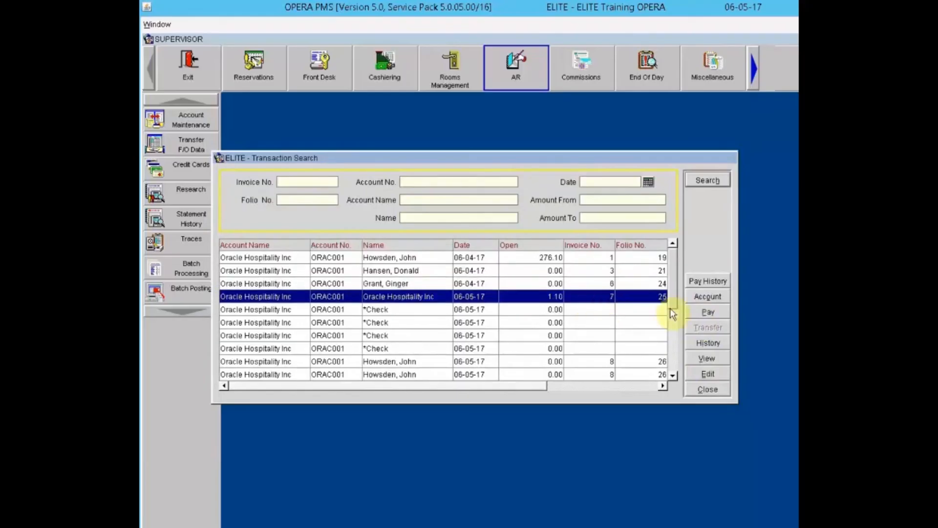
pyautogui.click(699, 313)
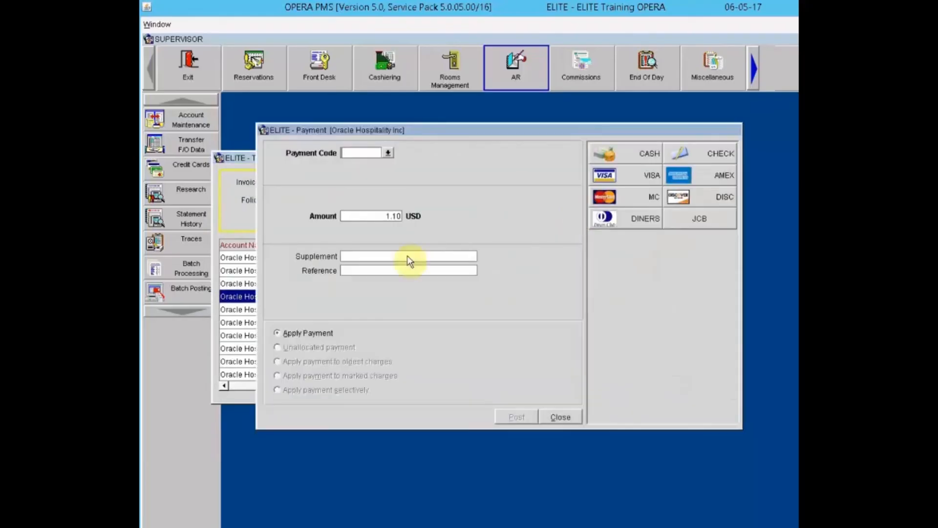
# Step: Close the Payment dialog without posting, leaving invoice 7 at 1.10 open
pyautogui.click(559, 416)
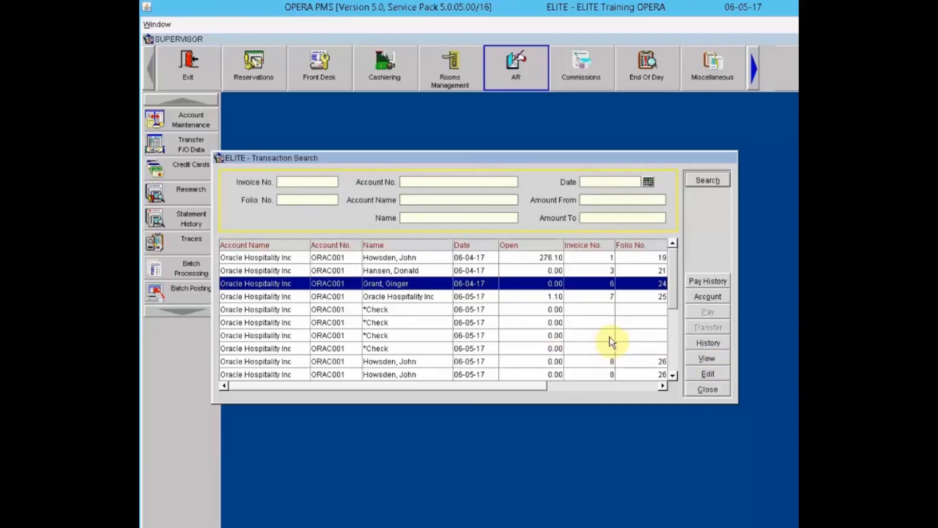
# Step: Inspect invoice 8 (folio 26) details and postings, then exit Transaction Search
pyautogui.click(551, 361)
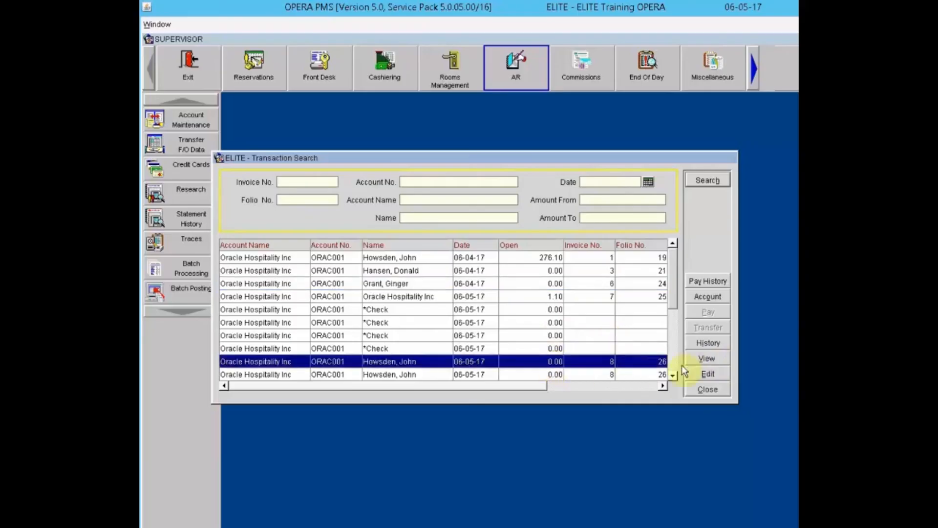
pyautogui.click(708, 359)
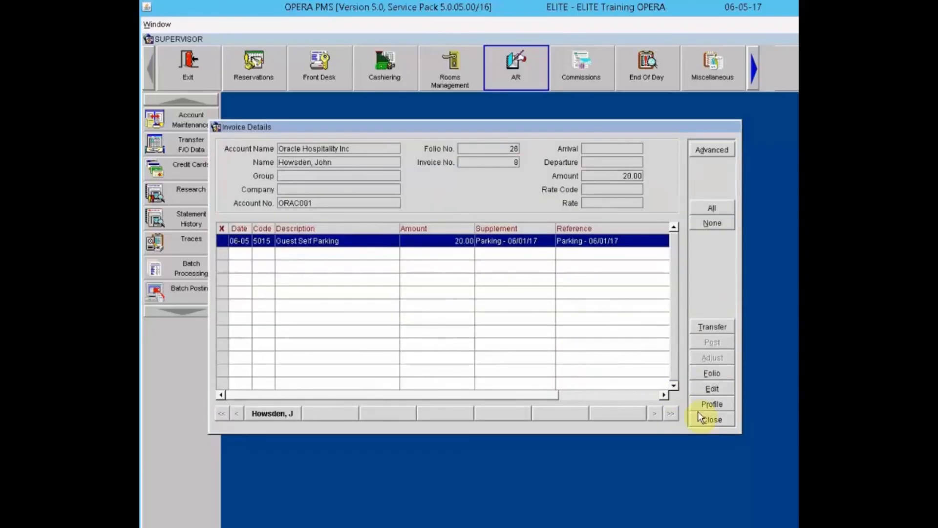
pyautogui.click(707, 419)
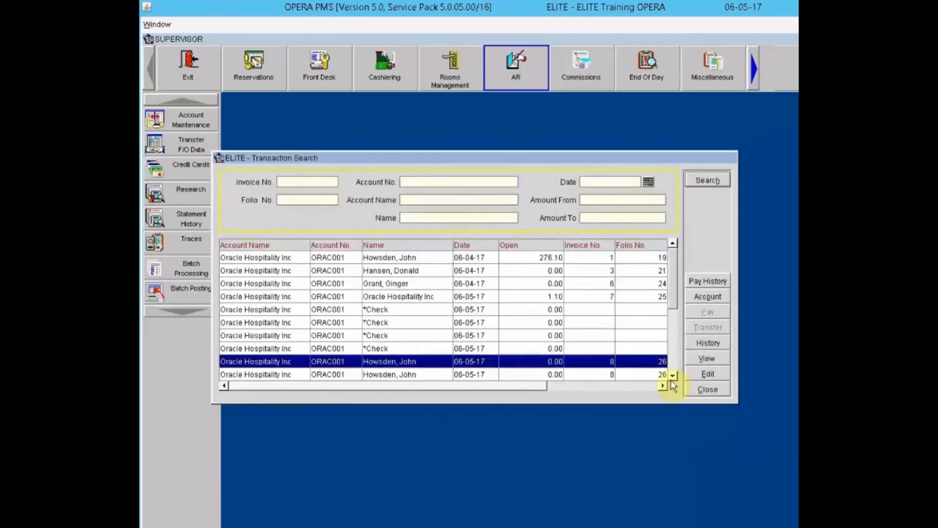
pyautogui.click(703, 374)
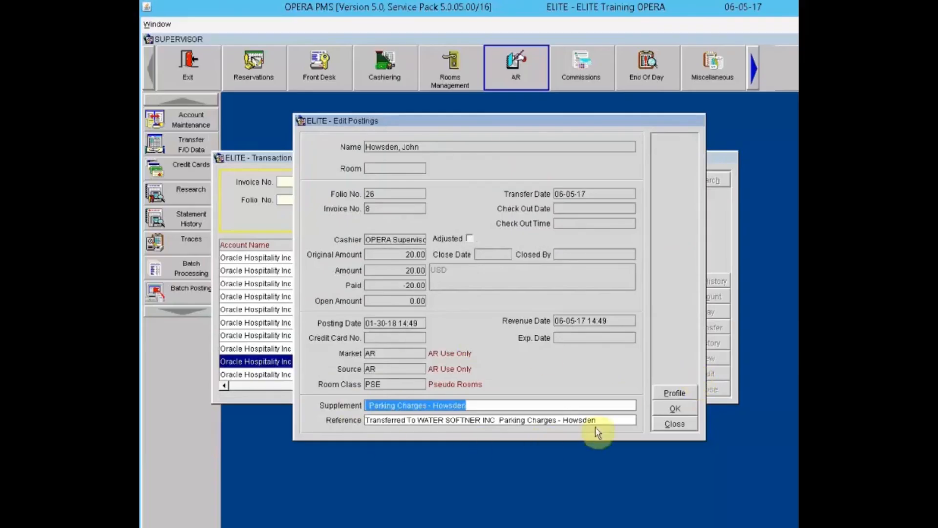
pyautogui.click(677, 424)
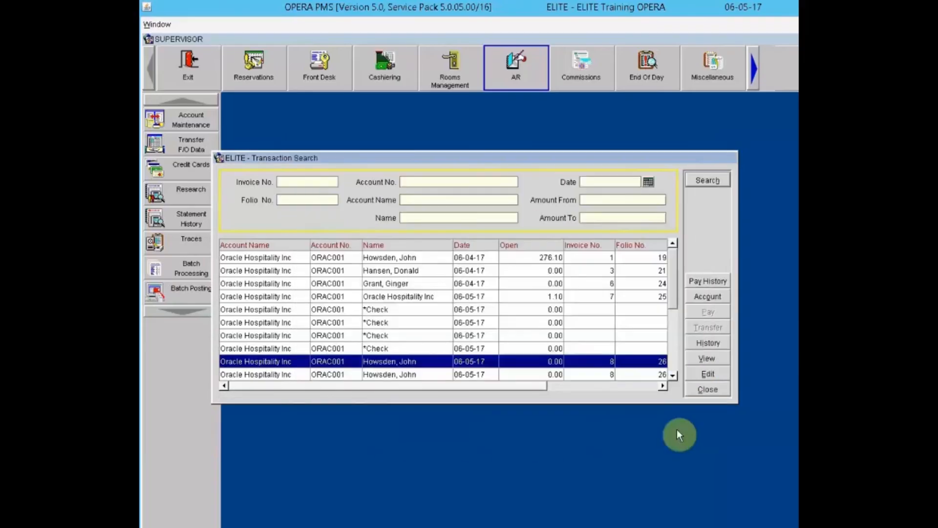
pyautogui.click(696, 371)
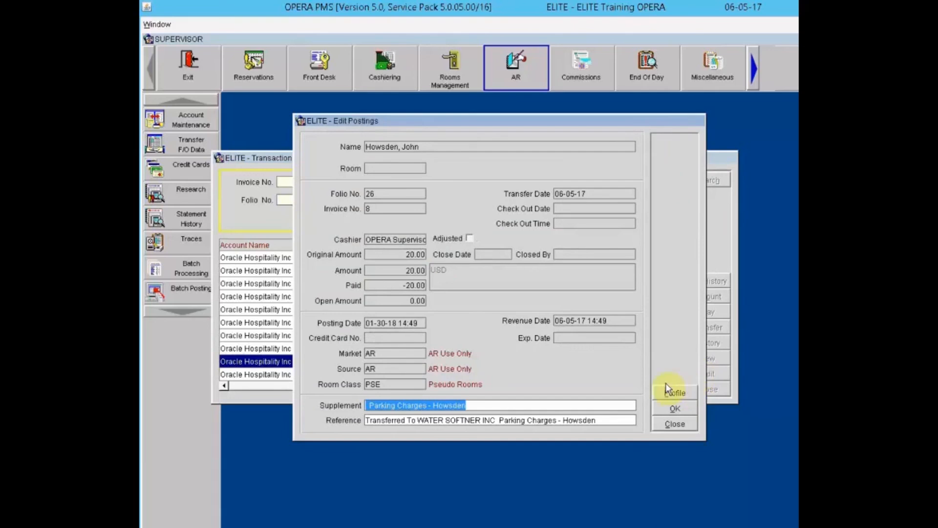
pyautogui.click(675, 425)
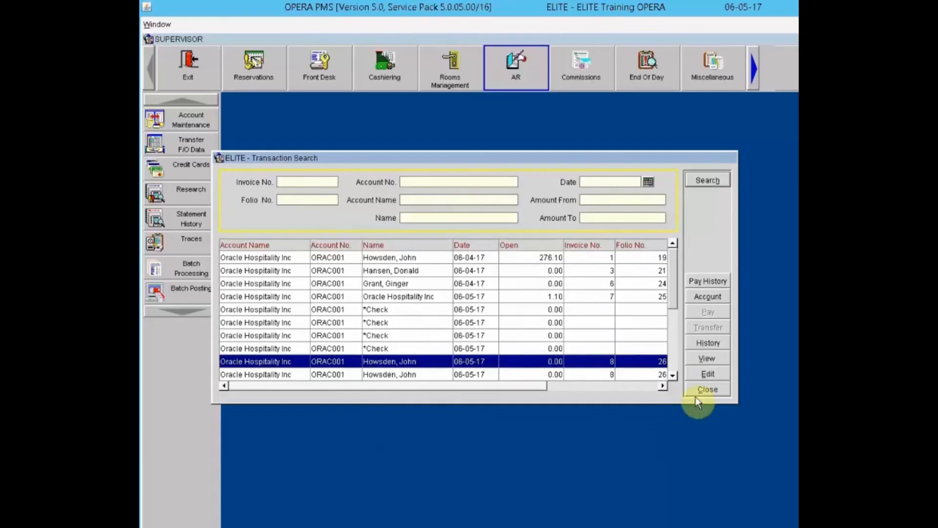
pyautogui.click(708, 392)
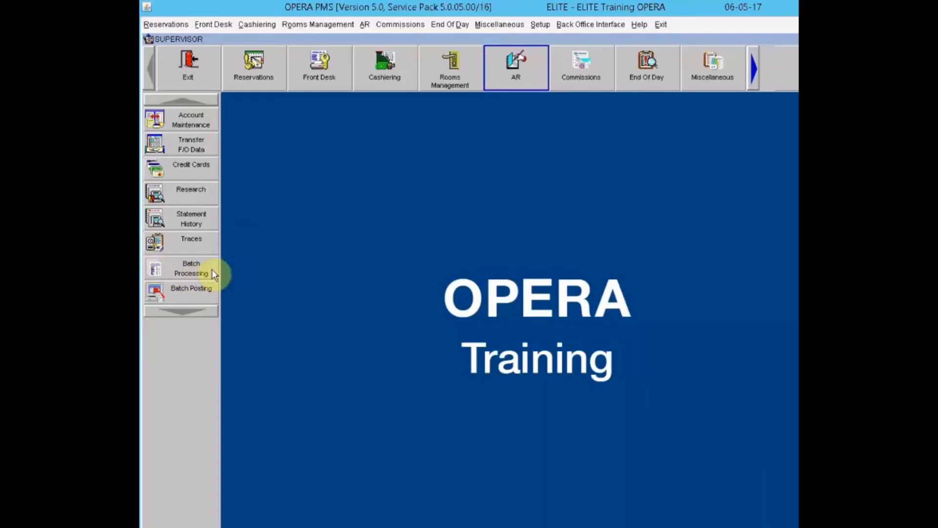
# Step: Open the AR Statements list from Batch Processing, showing all four accounts' balances
pyautogui.click(165, 271)
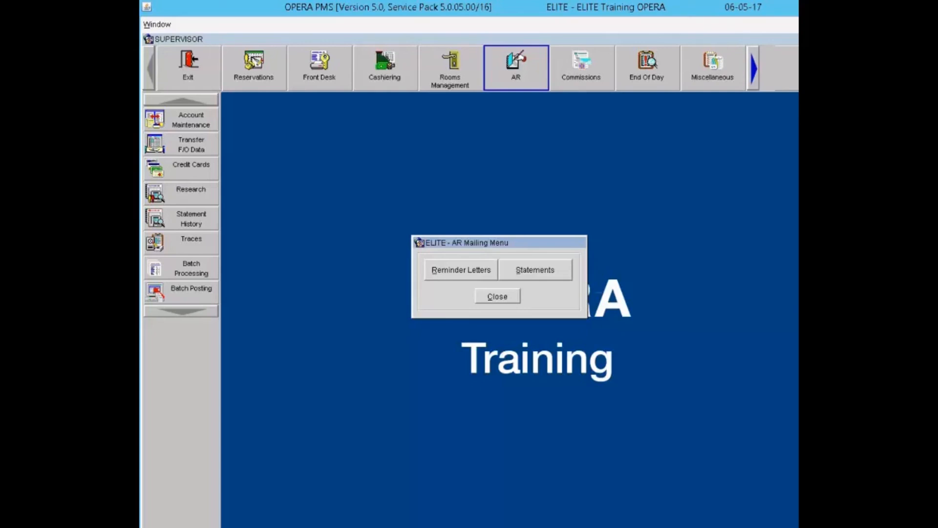
pyautogui.click(550, 270)
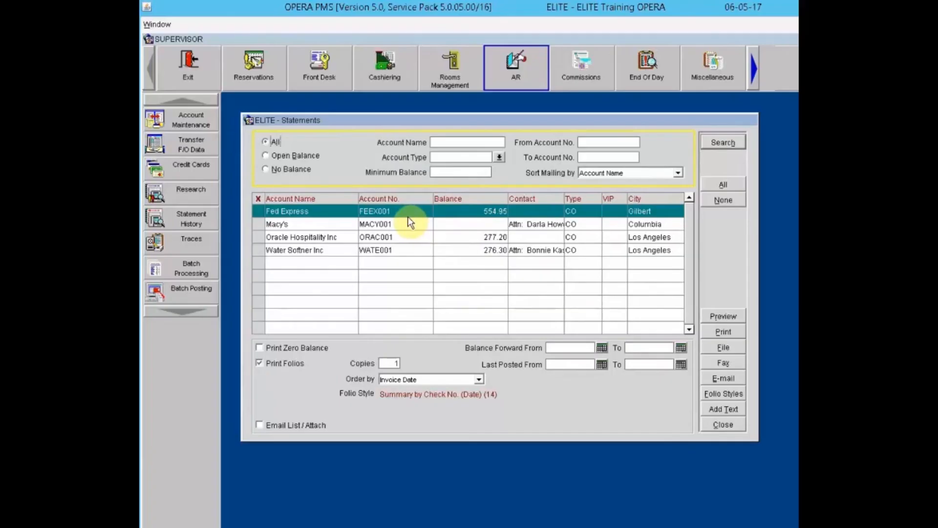
# Step: Mark all statement accounts, close Statements, and open Reminder Letters from Batch Processing
pyautogui.click(722, 184)
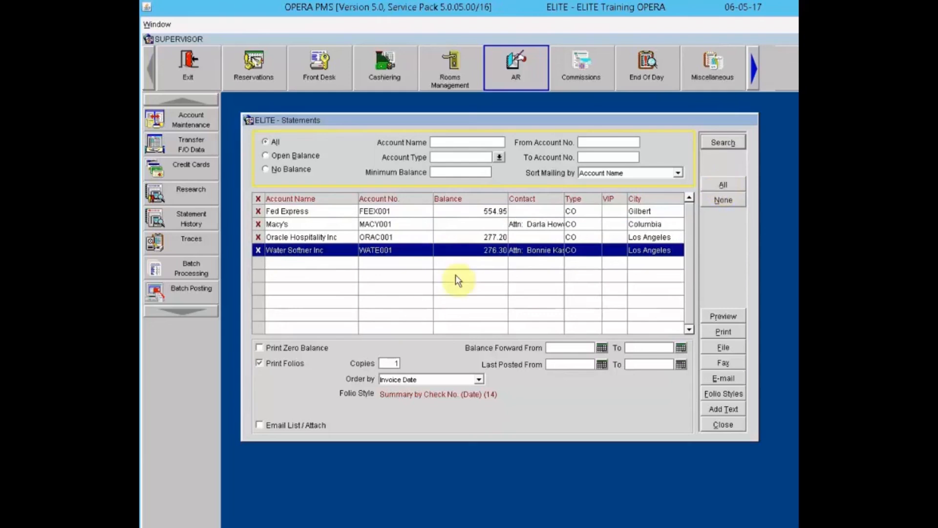
pyautogui.click(733, 427)
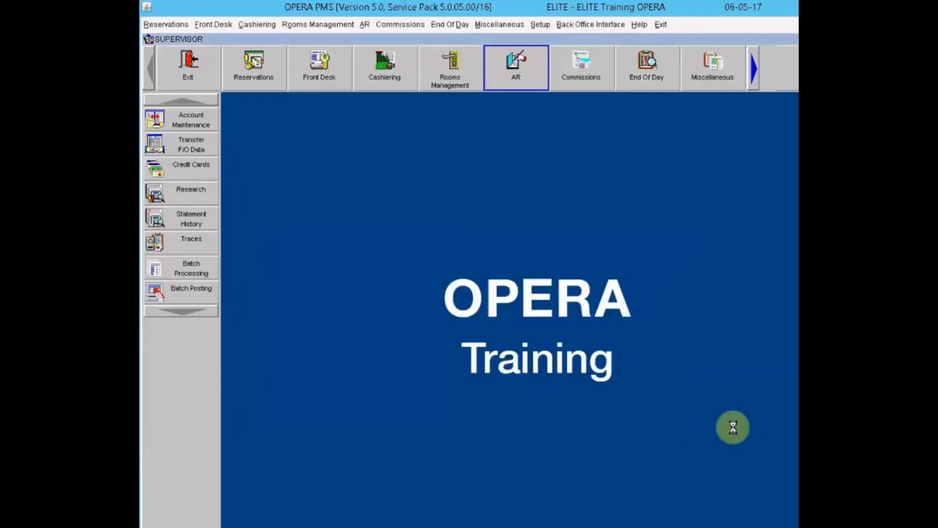
pyautogui.click(163, 270)
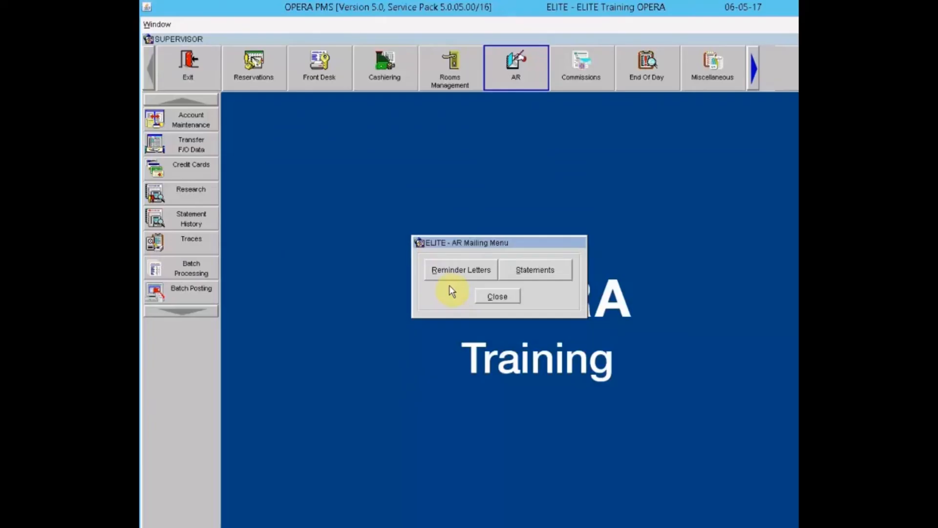
pyautogui.click(456, 276)
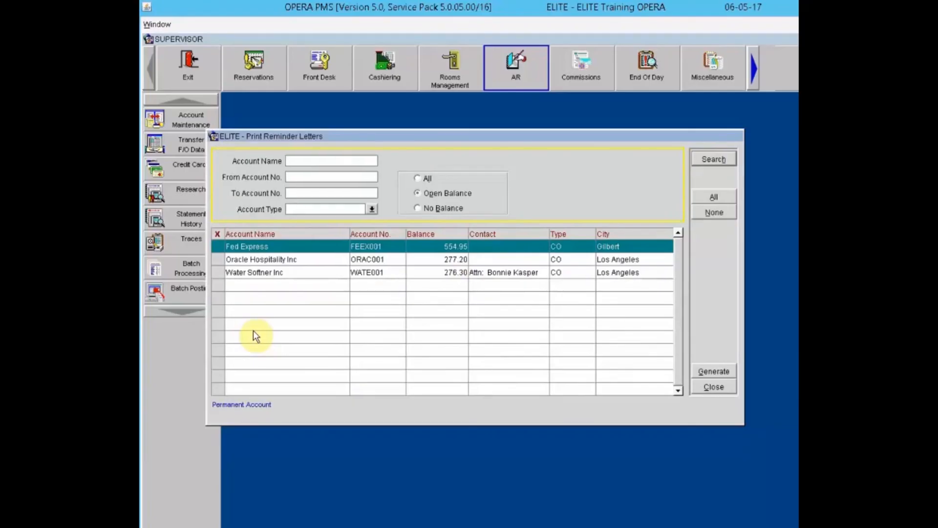
# Step: Mark Fed Express, Oracle Hospitality Inc and Water Softner Inc for reminder letters
pyautogui.click(216, 248)
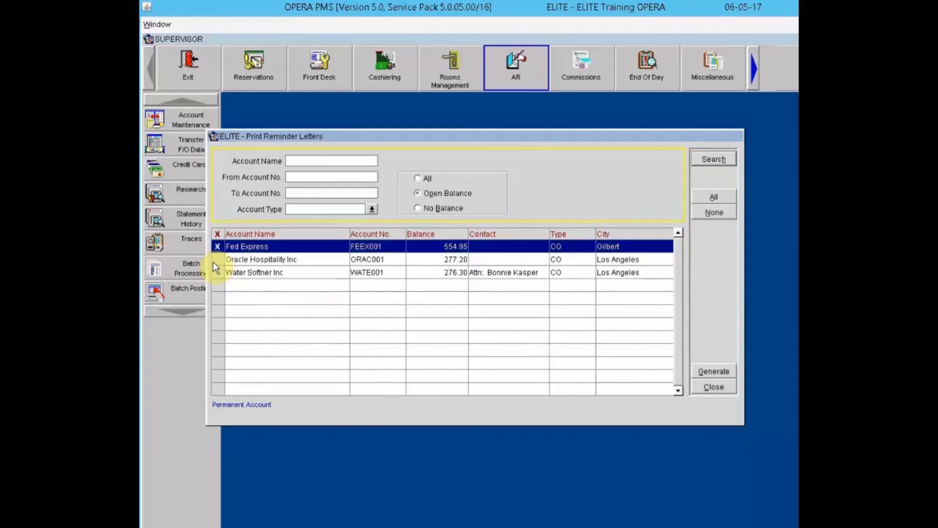
pyautogui.click(213, 262)
pyautogui.click(218, 274)
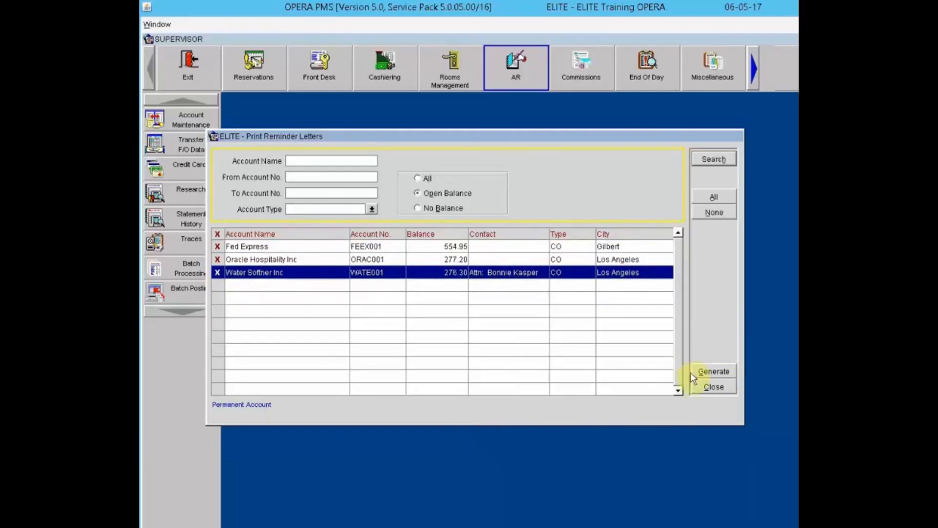
# Step: Generate reminders, tick Fed Express, Oracle Hospitality and Water Softner, then close both reminder windows
pyautogui.click(713, 373)
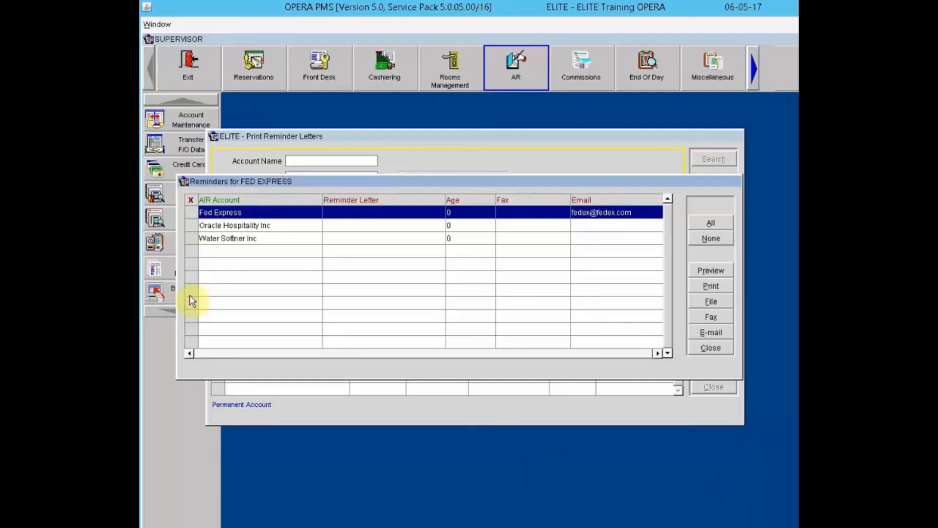
pyautogui.click(185, 210)
pyautogui.click(192, 224)
pyautogui.click(190, 238)
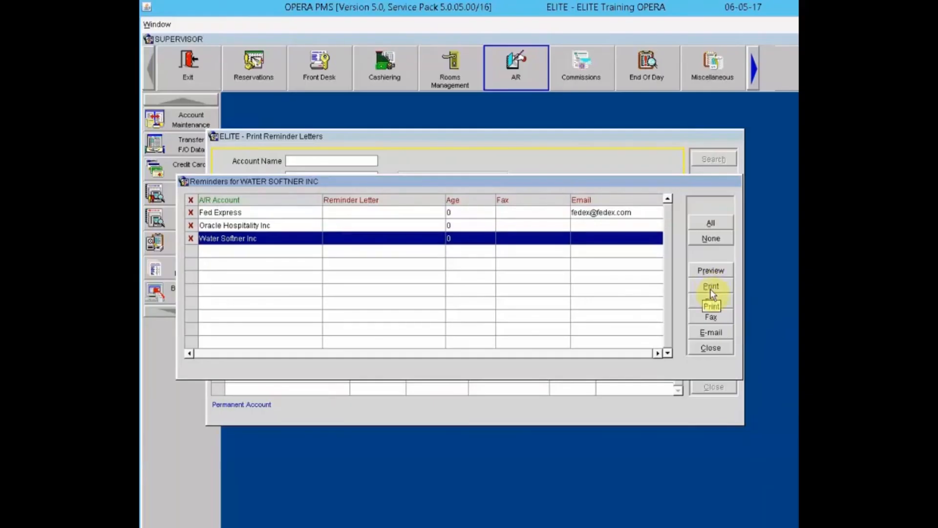
pyautogui.click(718, 347)
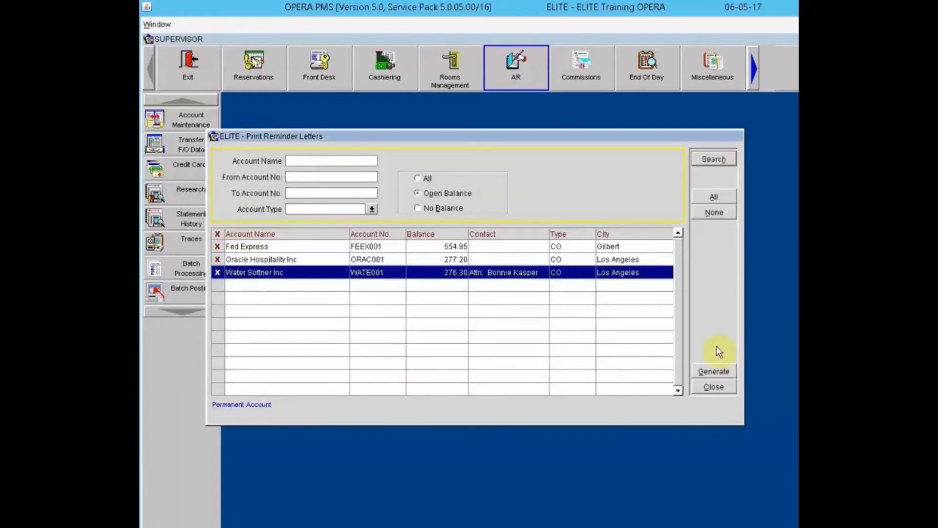
pyautogui.click(715, 387)
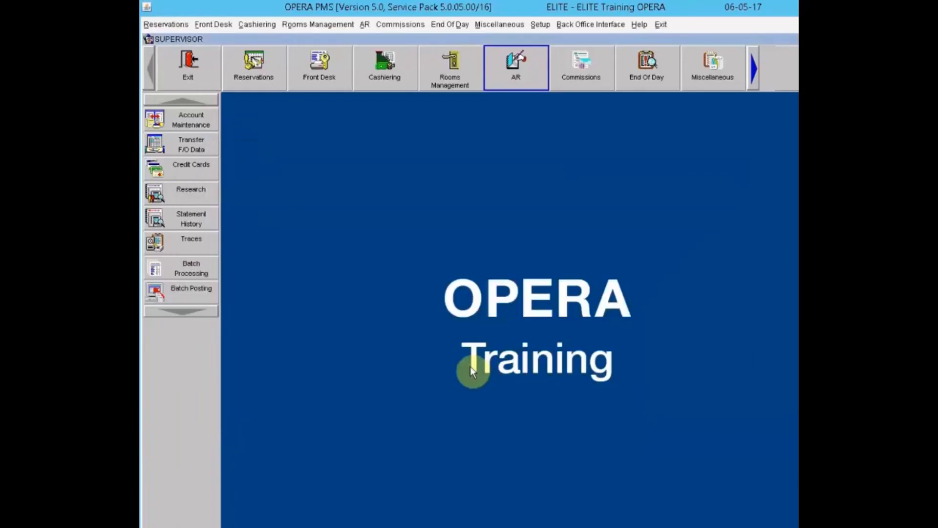